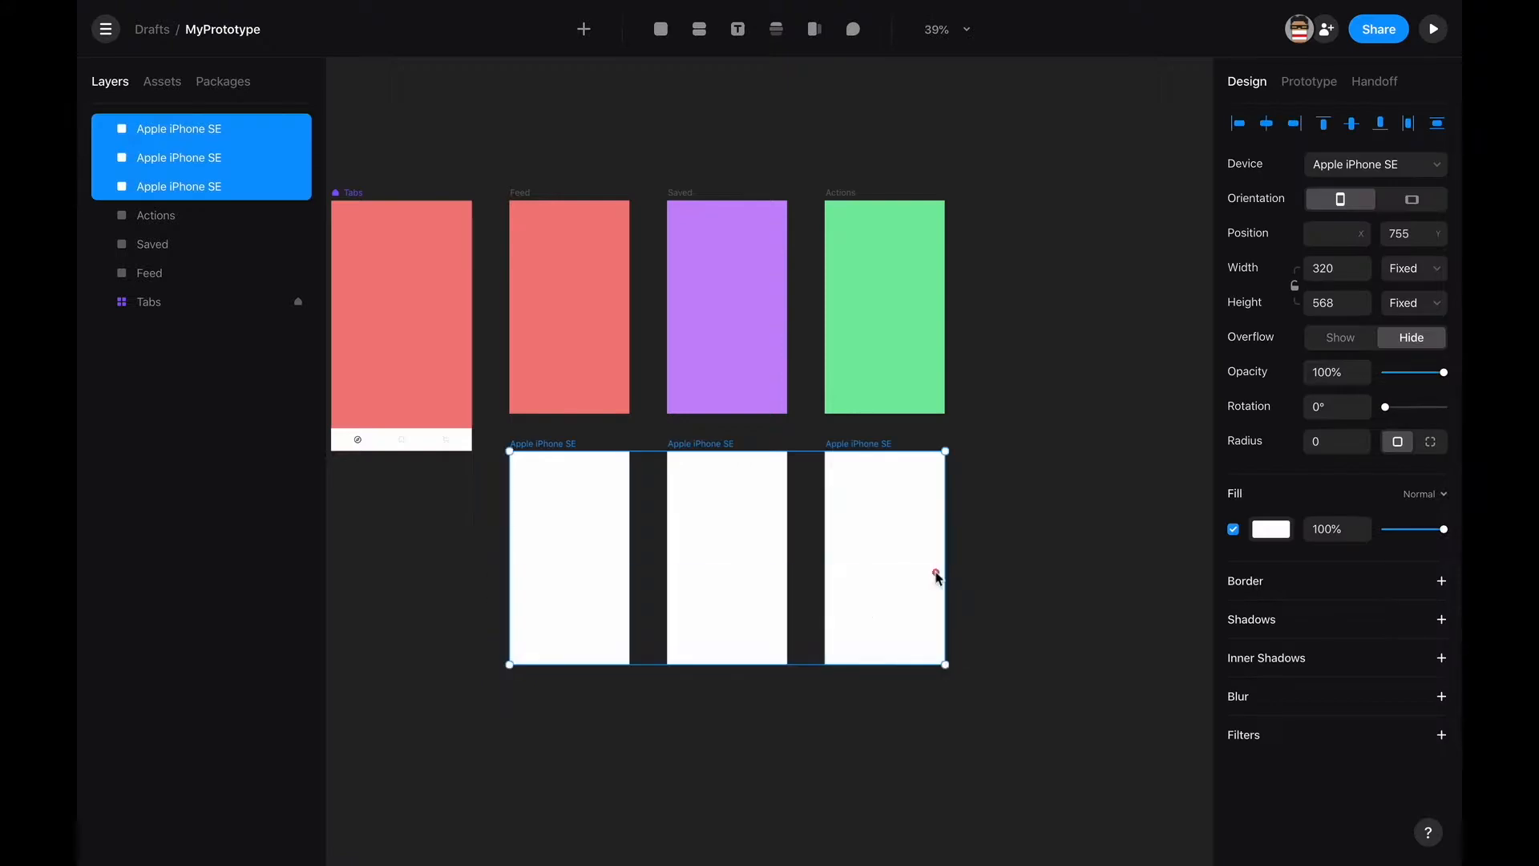
# Step: Shrink the three white frames to 118 high and place them in a row above the Feed, Saved and Actions screens
pyautogui.moveTo(716, 664); pyautogui.dragTo(673, 130)
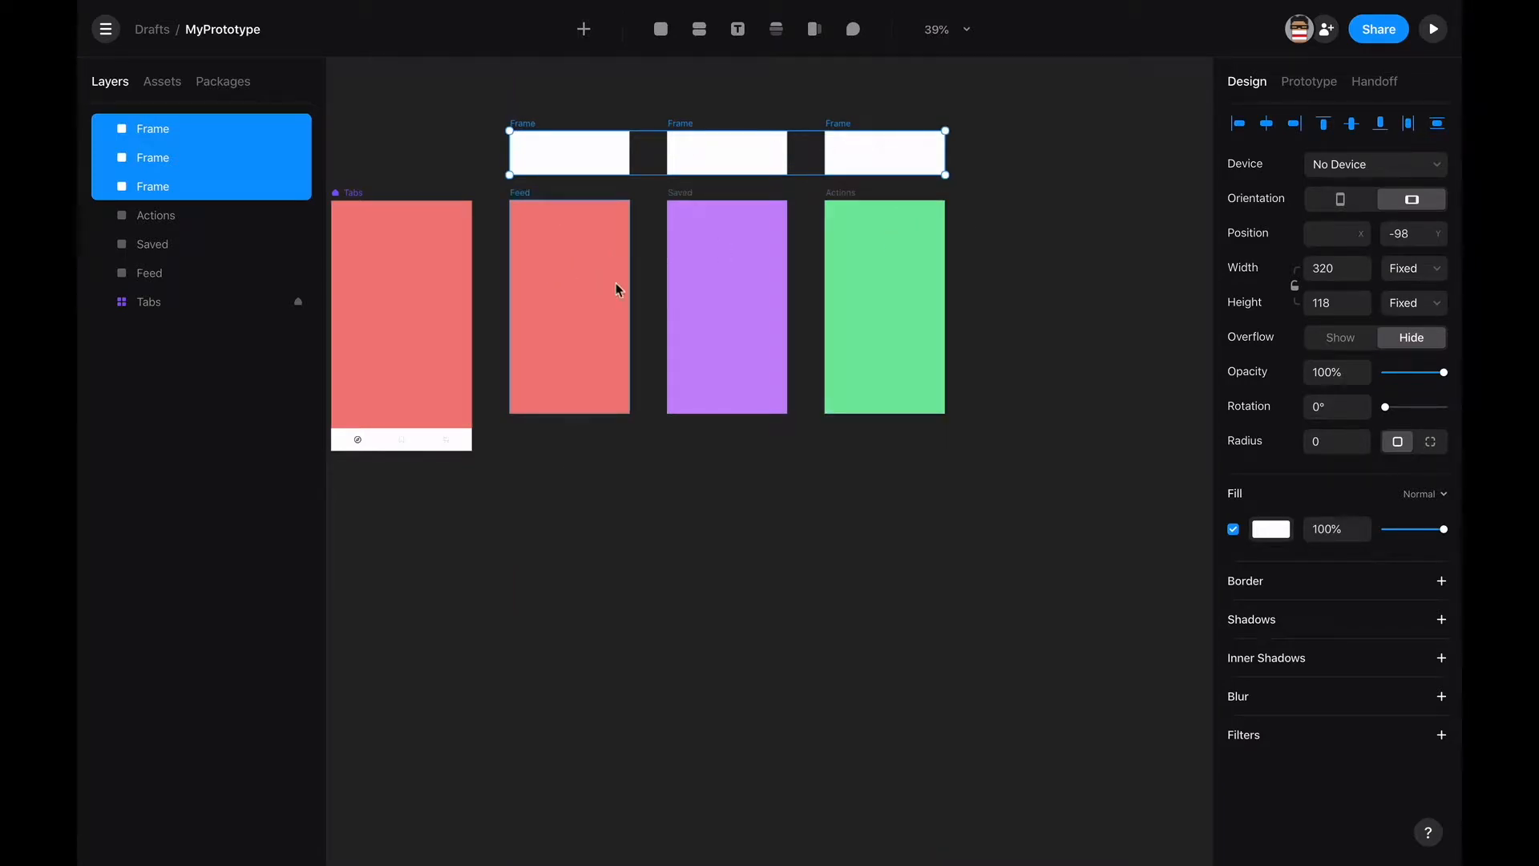
pyautogui.click(858, 509)
pyautogui.scroll(-2, 911, 477)
pyautogui.press('BackSpace')
pyautogui.scroll(2, 778, 433)
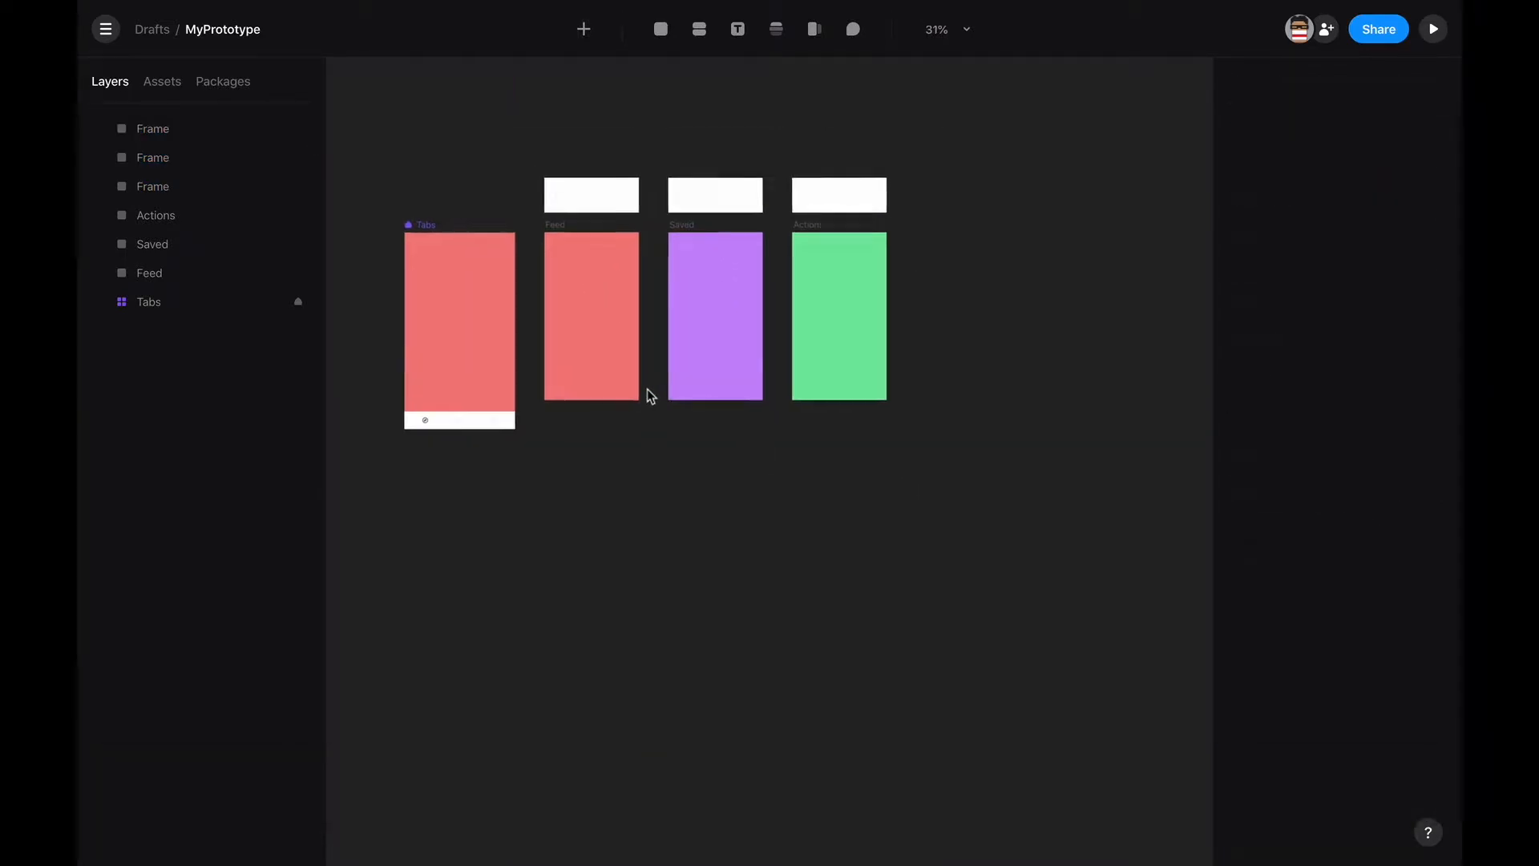
# Step: Draw a phone-sized stack beneath the Feed screen and place copies of it beneath Saved and Actions
pyautogui.press('f')
pyautogui.press('s')
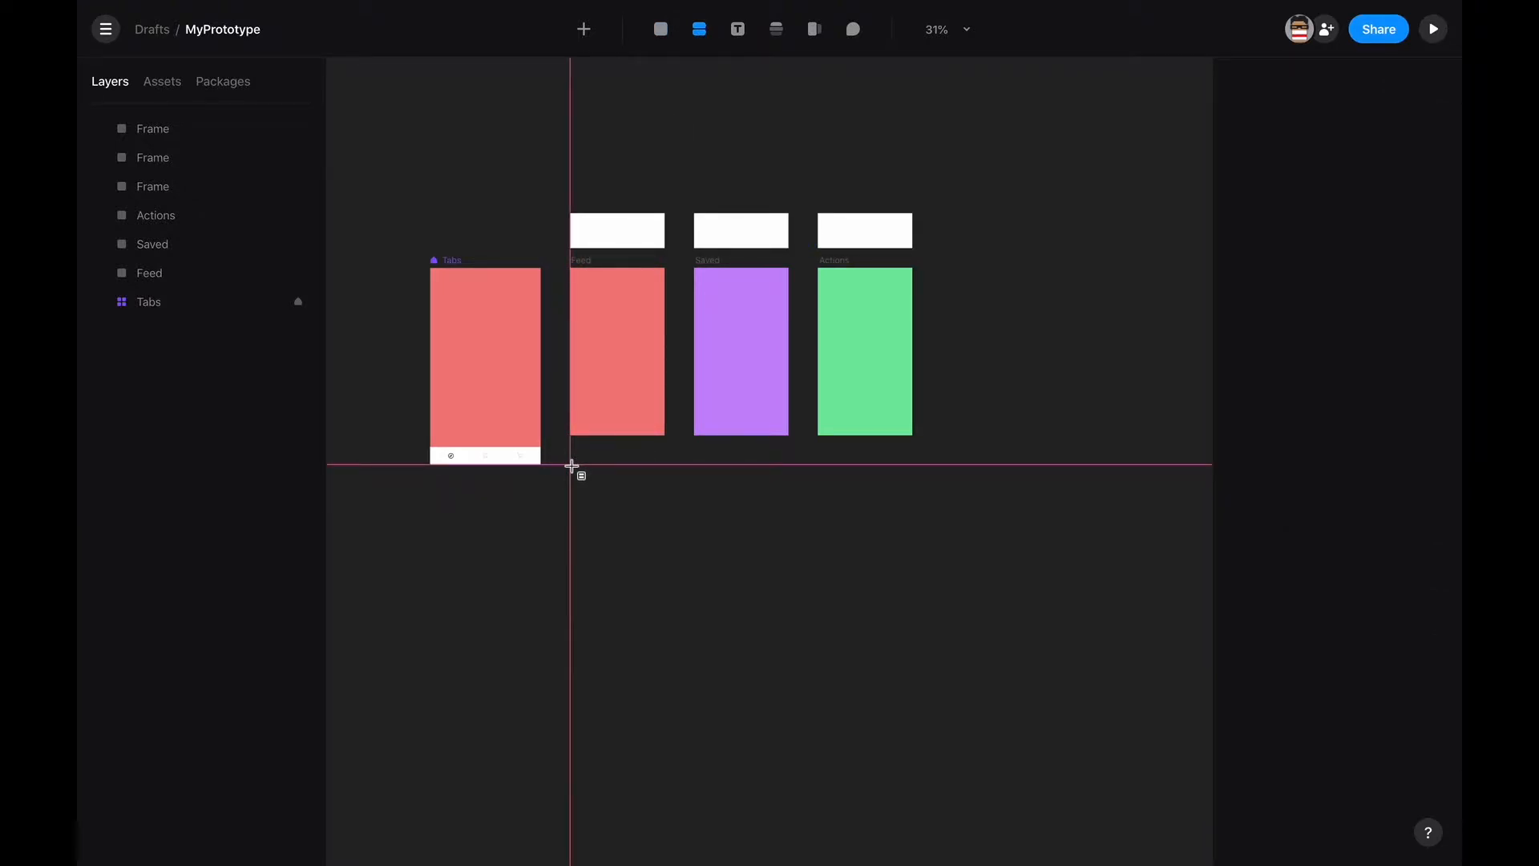
pyautogui.moveTo(572, 466); pyautogui.dragTo(666, 642)
pyautogui.moveTo(613, 584); pyautogui.dragTo(880, 570)
pyautogui.click(955, 577)
# Step: Rename the white frame above the Feed screen to FeedItem
pyautogui.scroll(10, 687, 551)
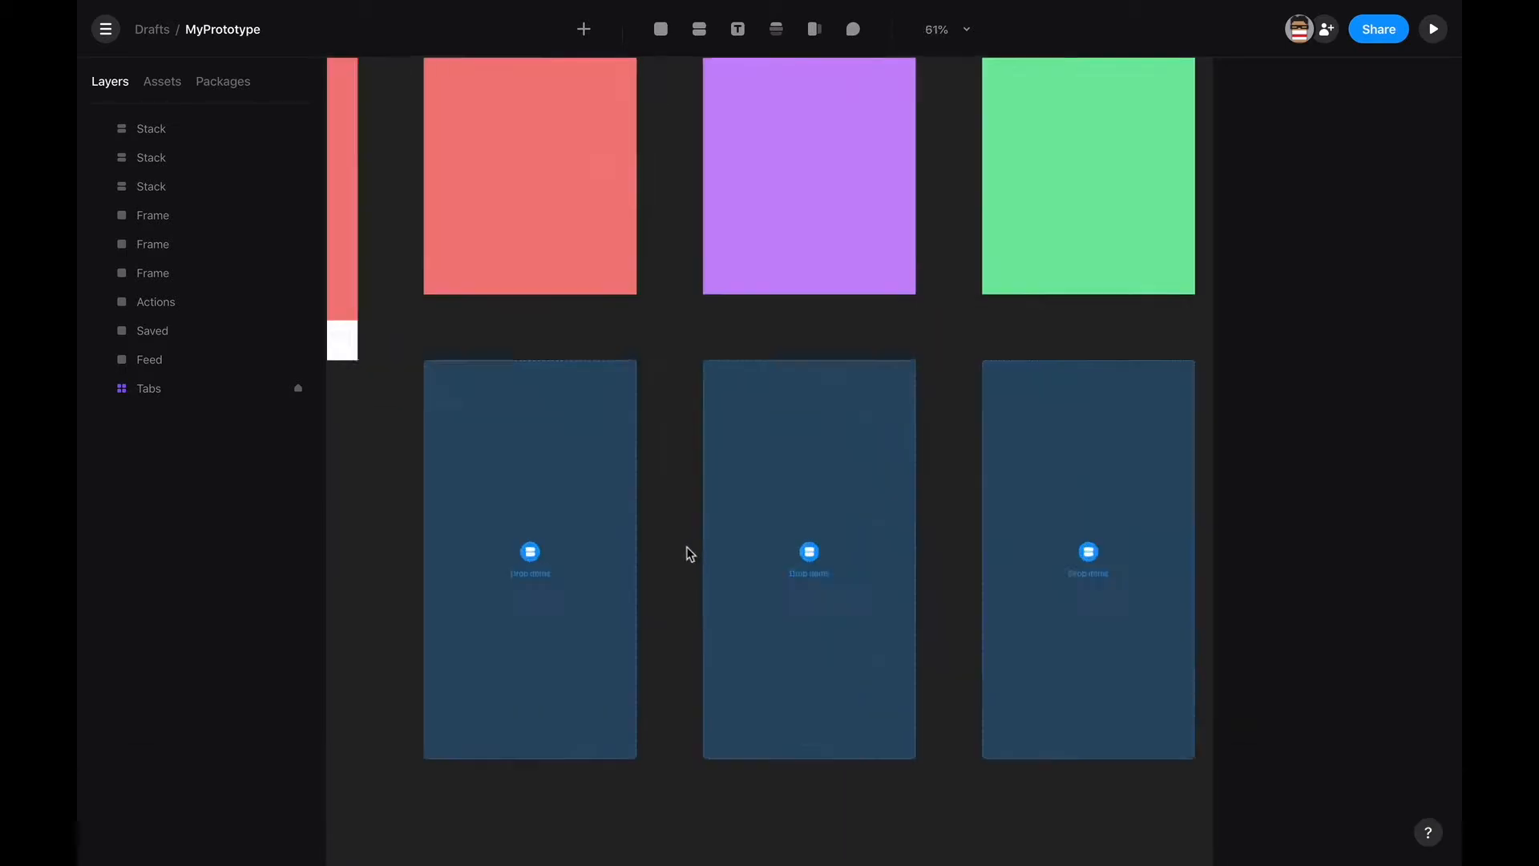
pyautogui.scroll(8, 685, 545)
pyautogui.hscroll(-2, 686, 545)
pyautogui.scroll(3, 657, 321)
pyautogui.hscroll(-1, 657, 320)
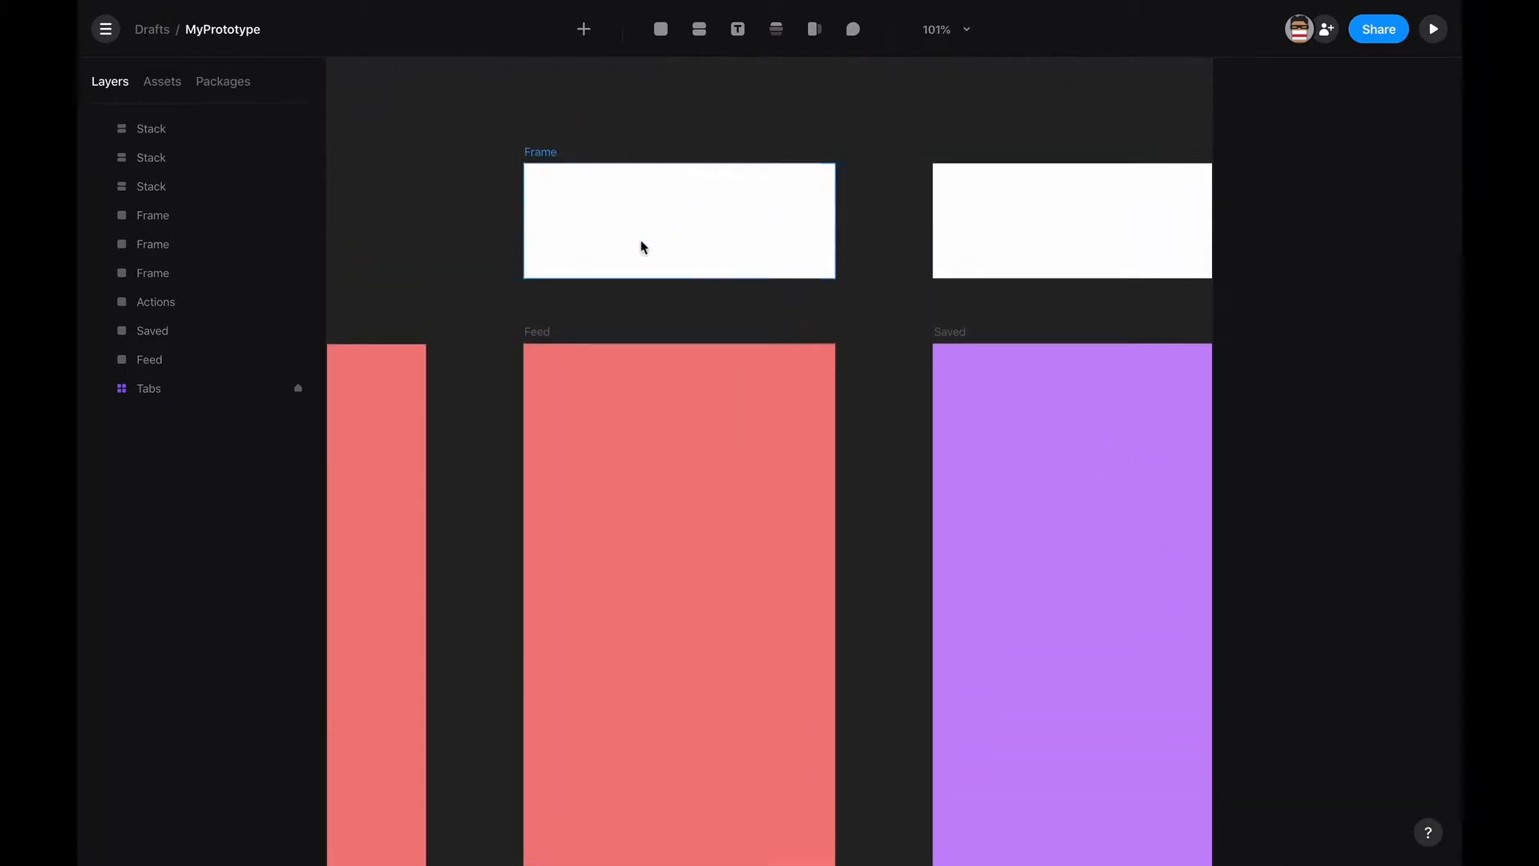
pyautogui.click(540, 191)
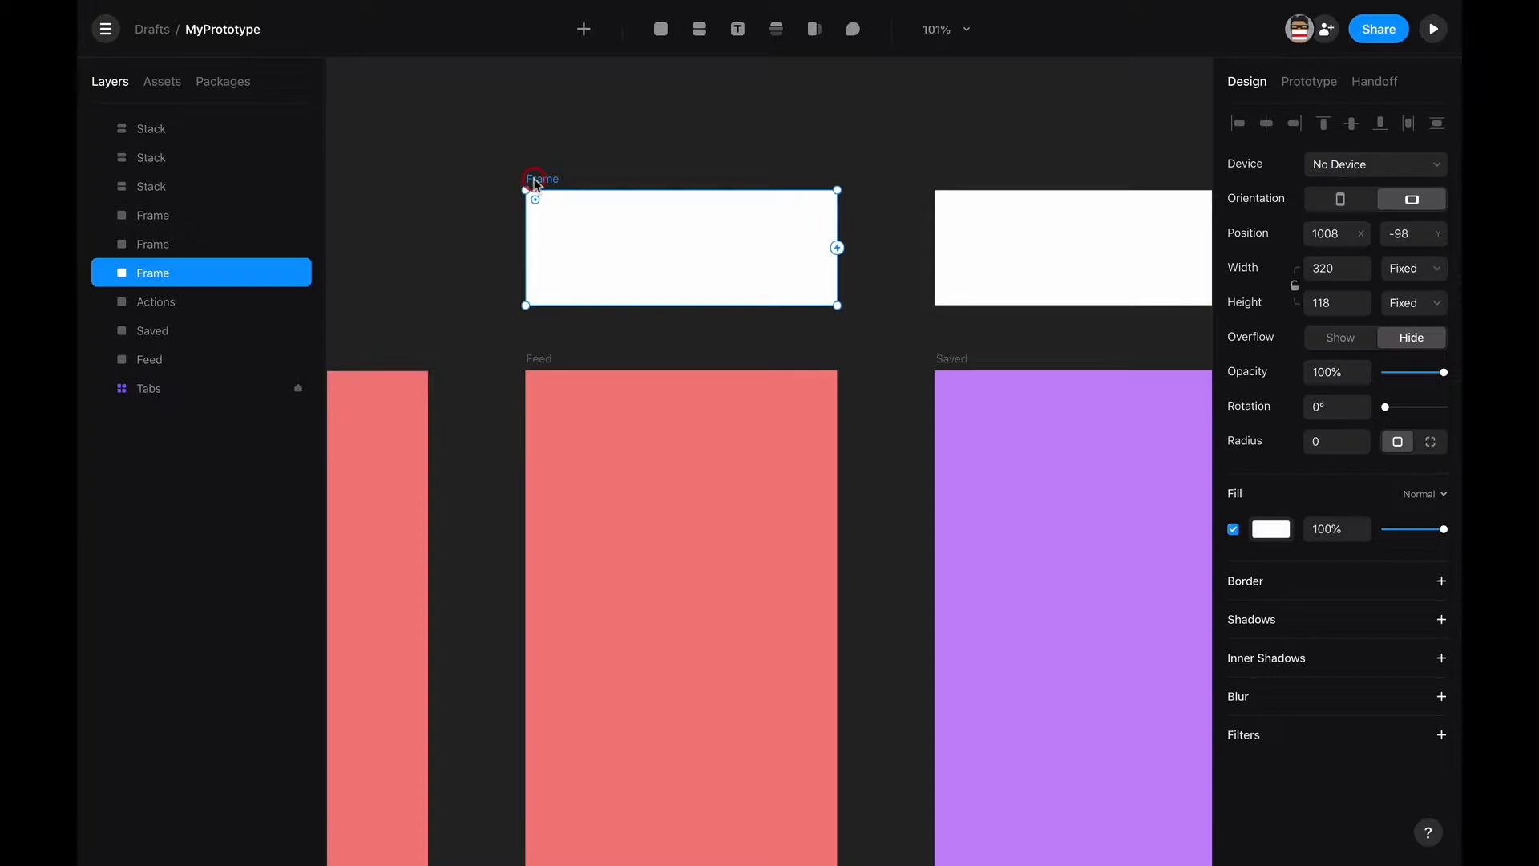
pyautogui.doubleClick(156, 272)
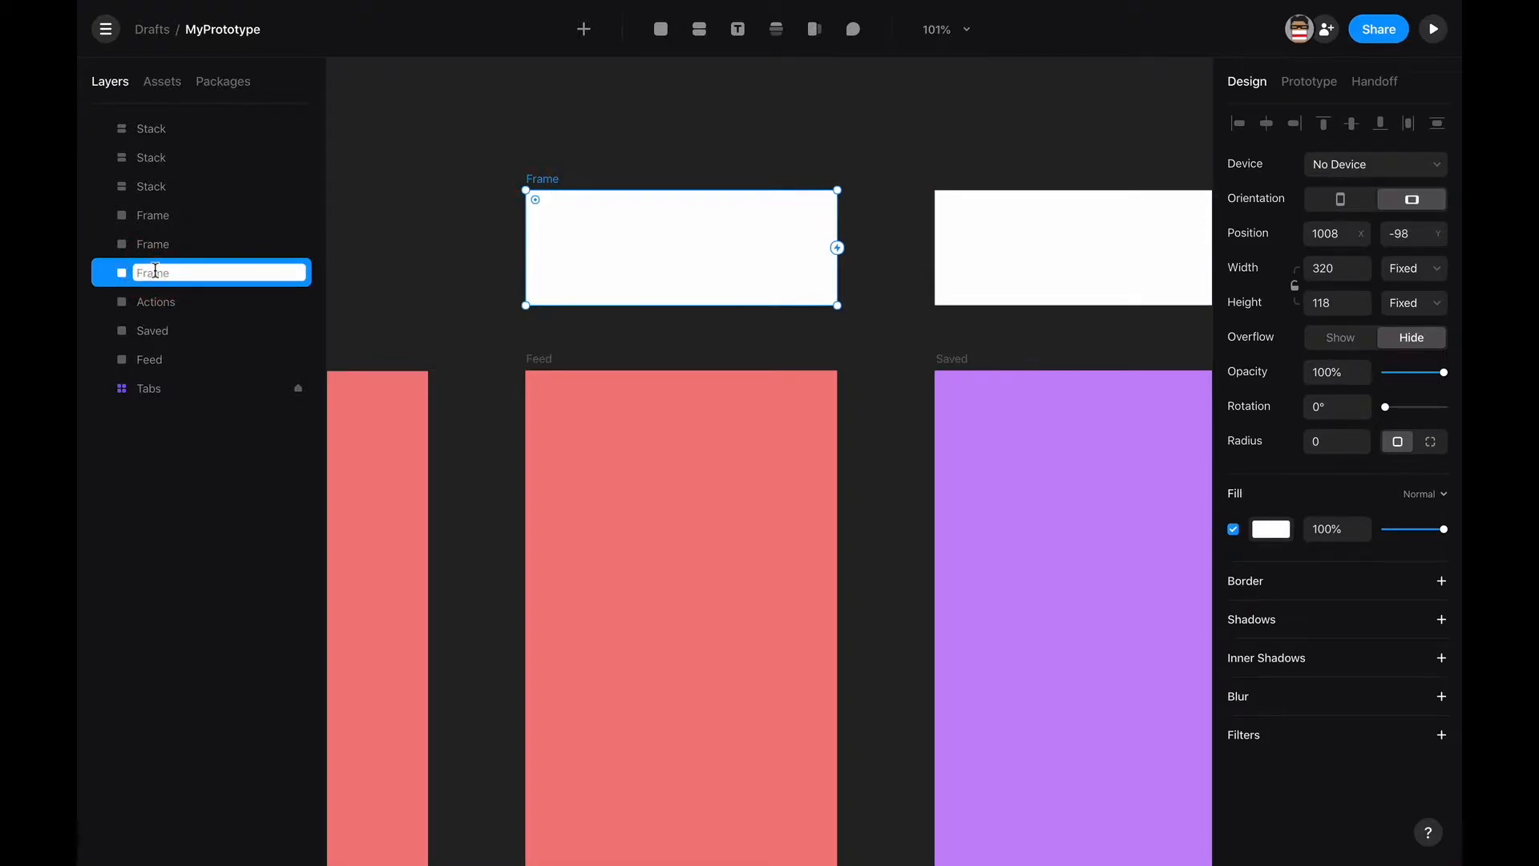
pyautogui.press('shift')
pyautogui.write('Feedi')
pyautogui.press('BackSpace')
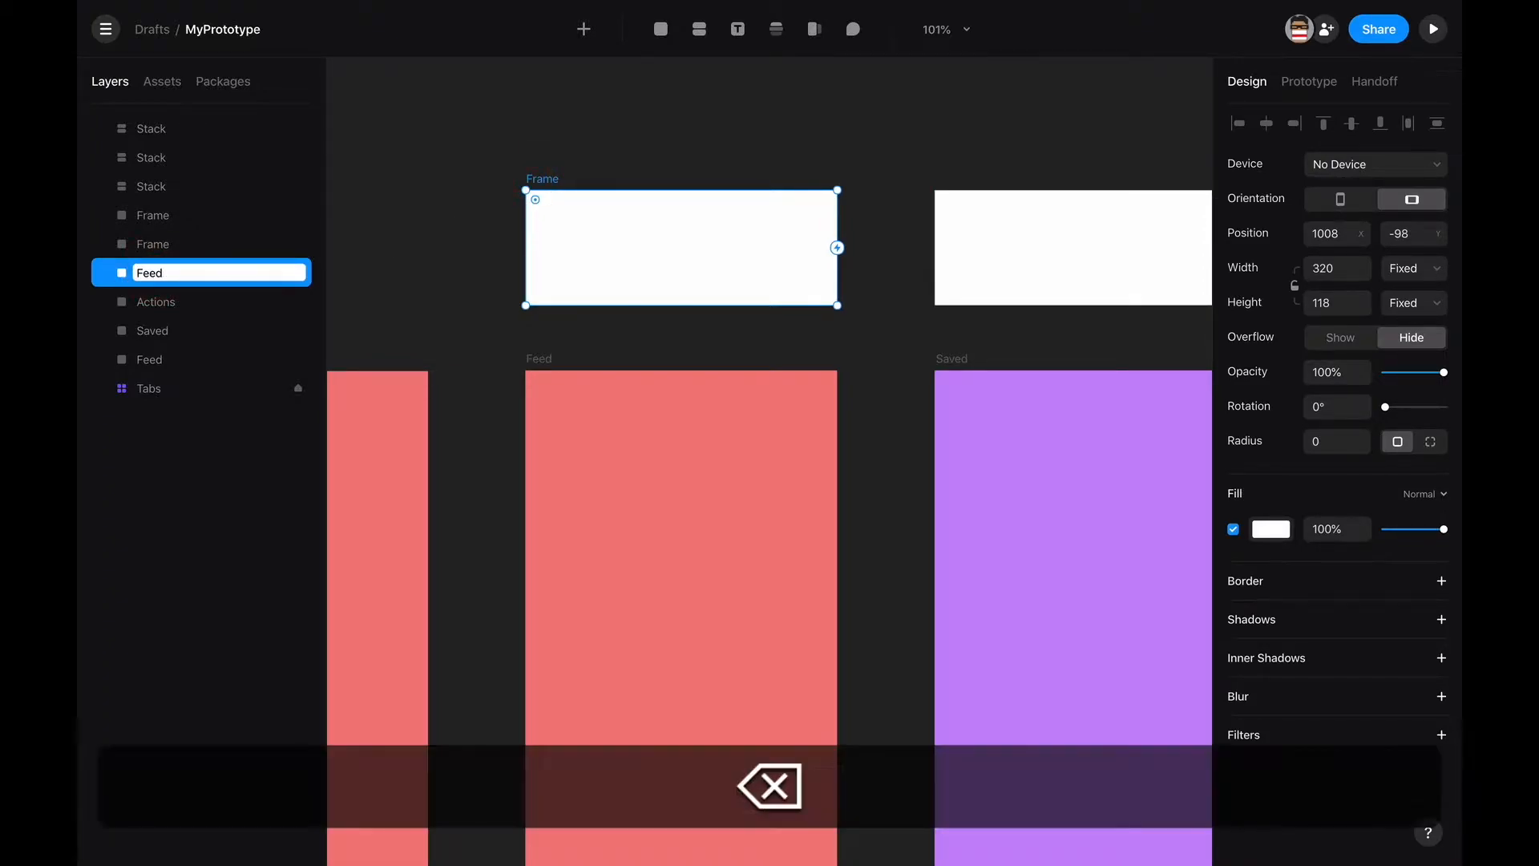
pyautogui.press('BackSpace')
pyautogui.write('tem')
pyautogui.press('Return')
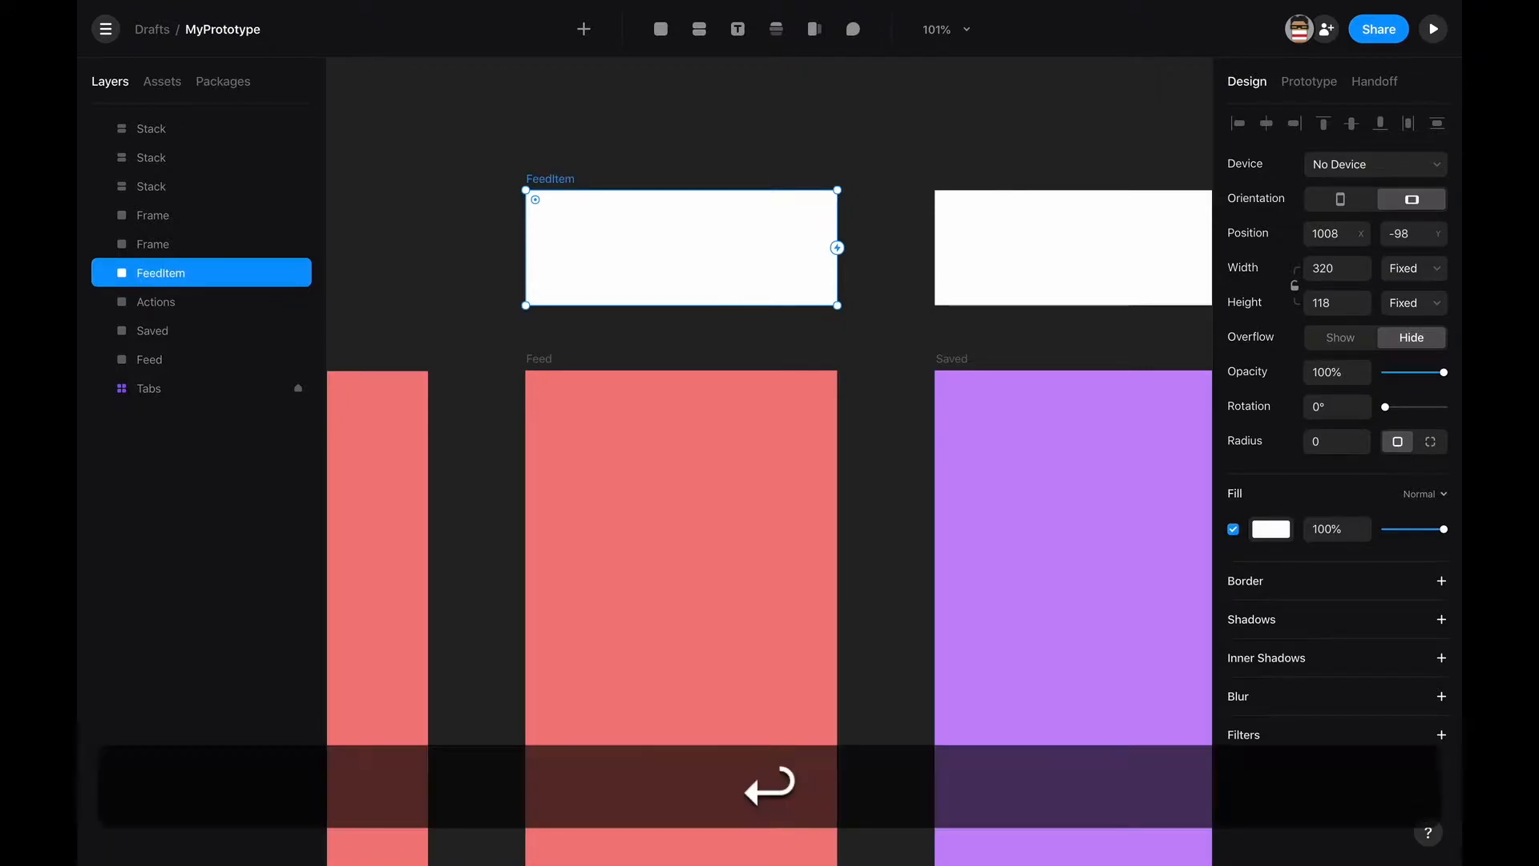
# Step: Rename the white frame above the Saved screen to SavedItem
pyautogui.hscroll(3, 773, 212)
pyautogui.click(773, 206)
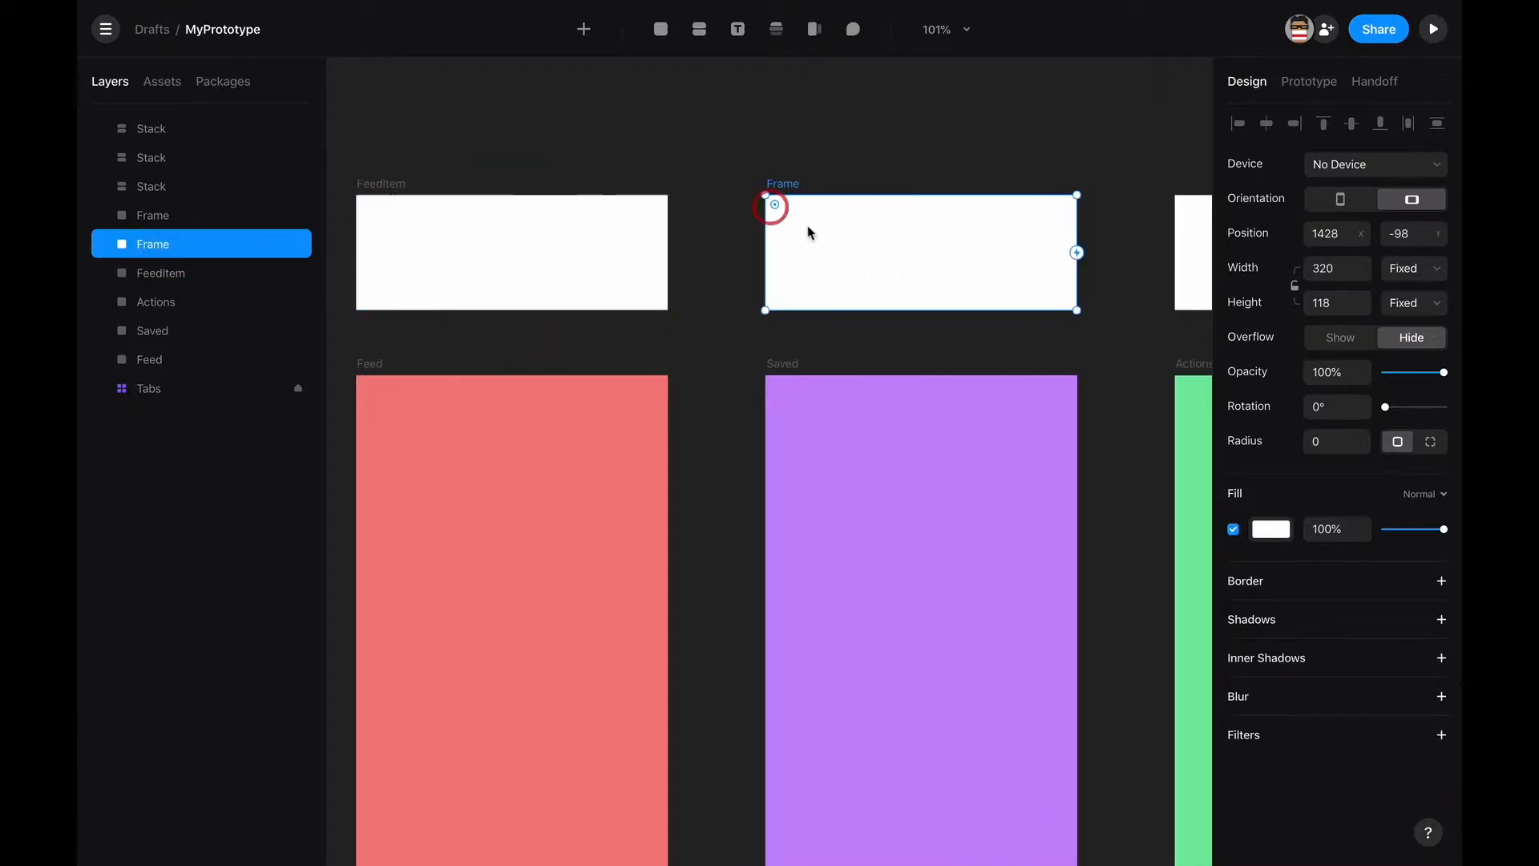
pyautogui.doubleClick(143, 245)
pyautogui.write('SavedItem')
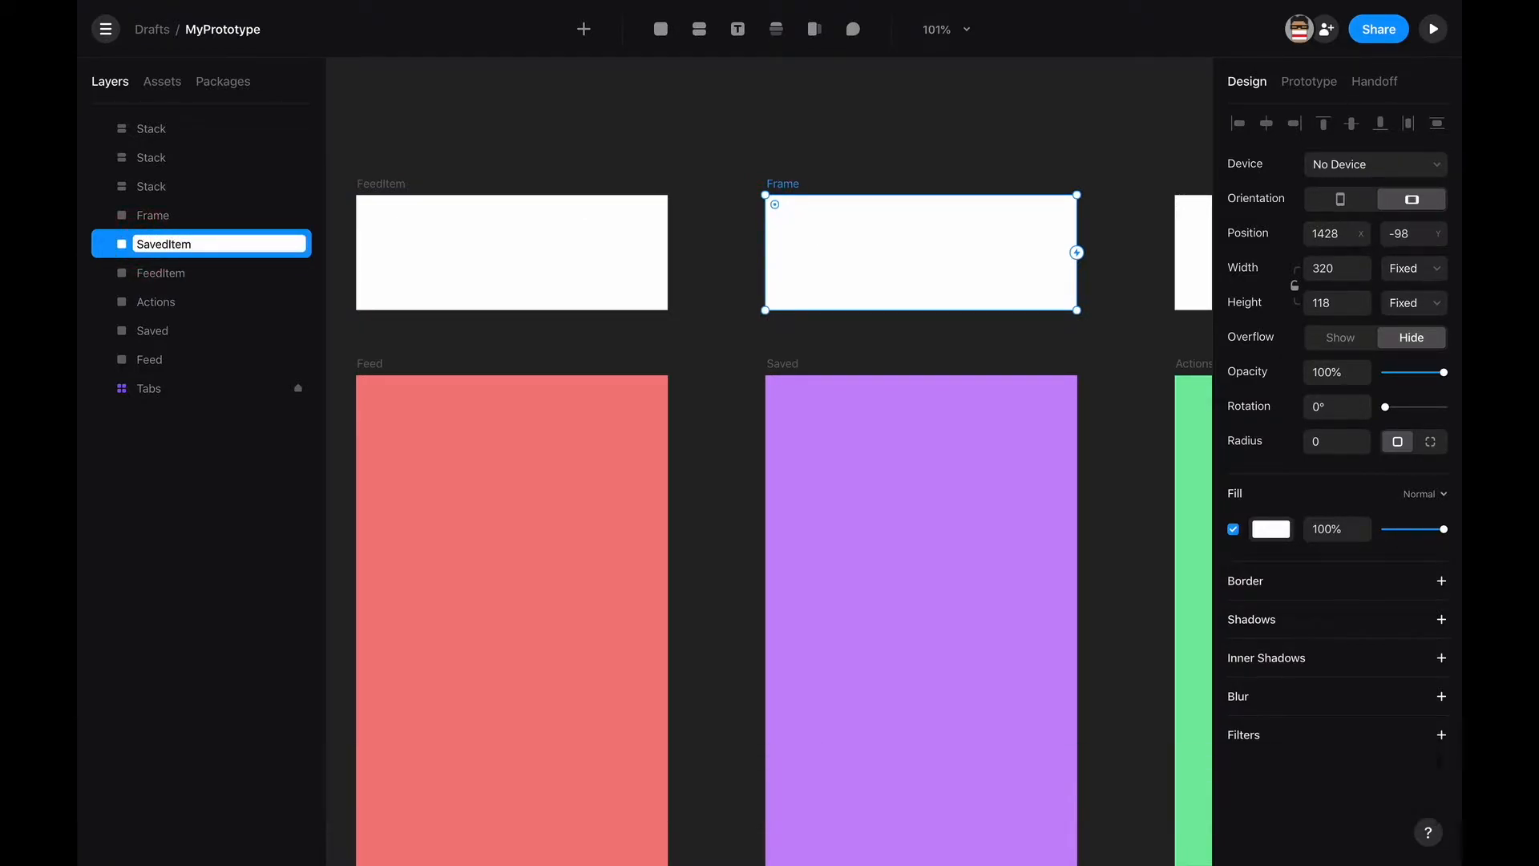
pyautogui.press('Return')
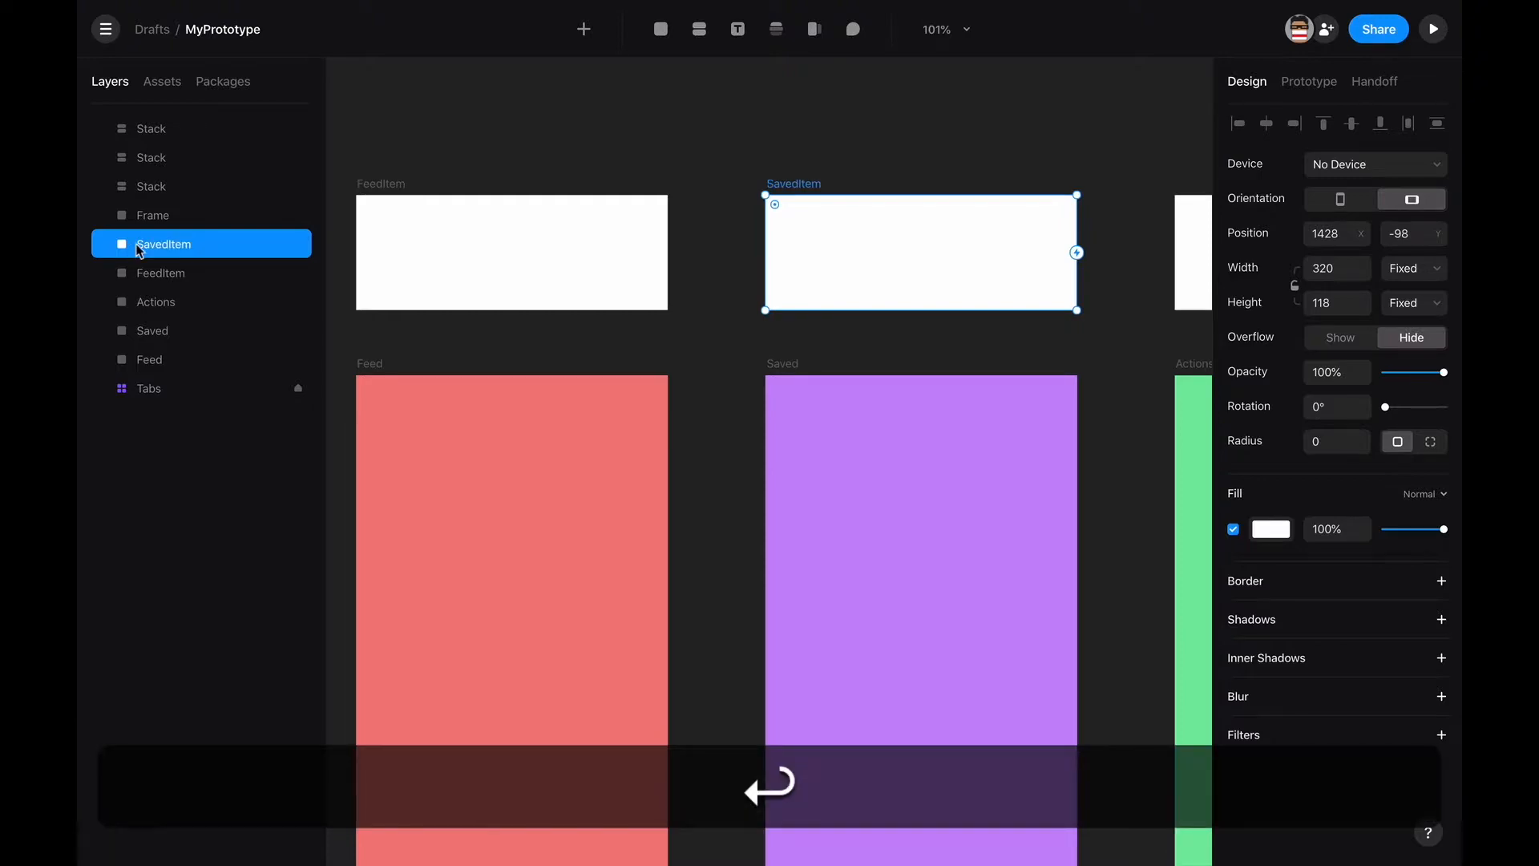
# Step: Rename the white frame above the Actions screen to ActionItem
pyautogui.hscroll(5, 1089, 219)
pyautogui.click(786, 180)
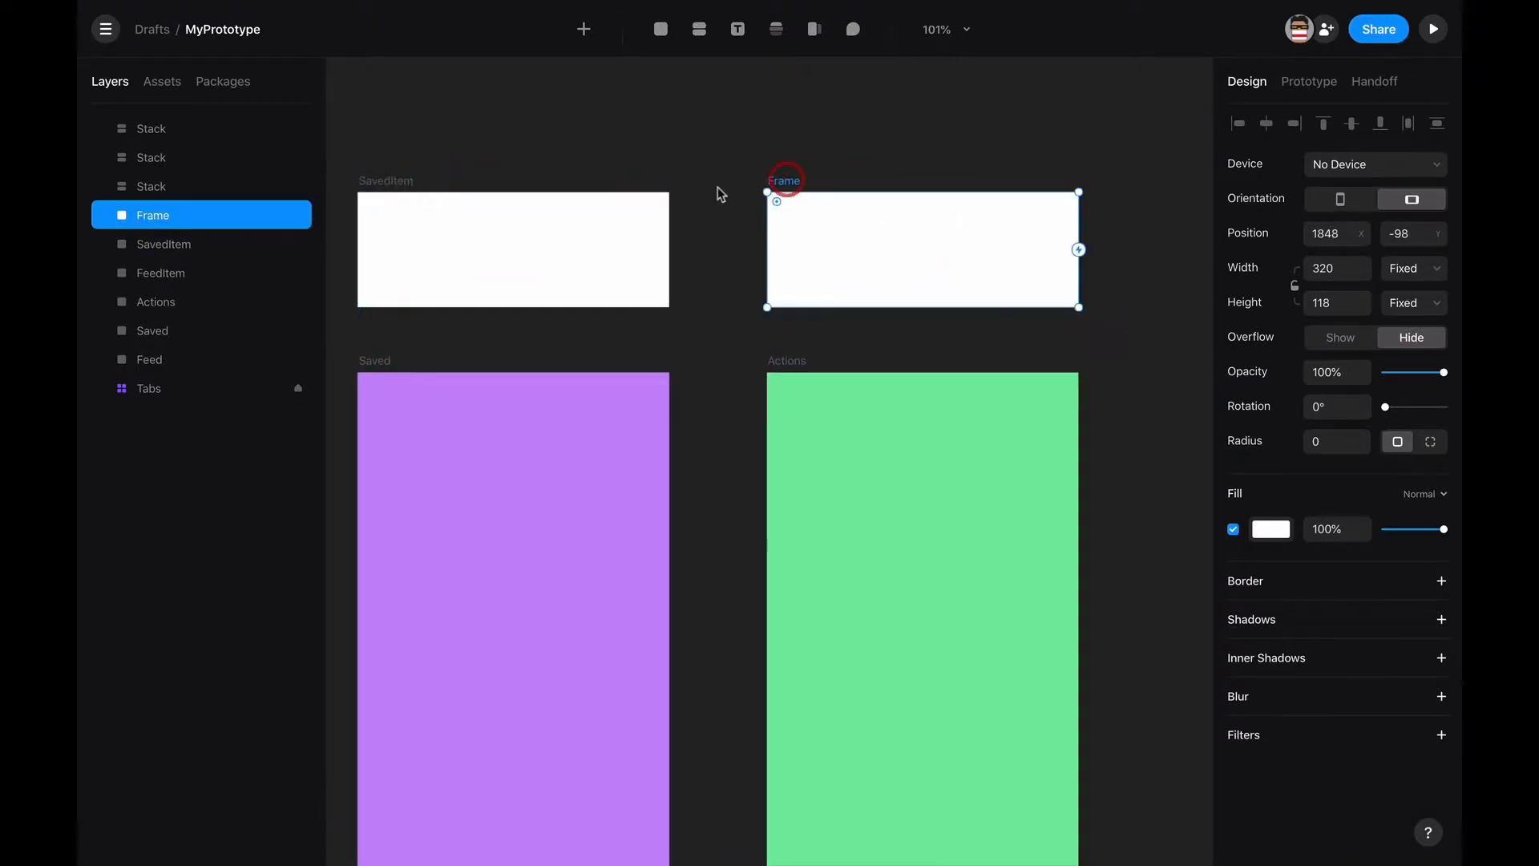
pyautogui.doubleClick(152, 215)
pyautogui.write('Action')
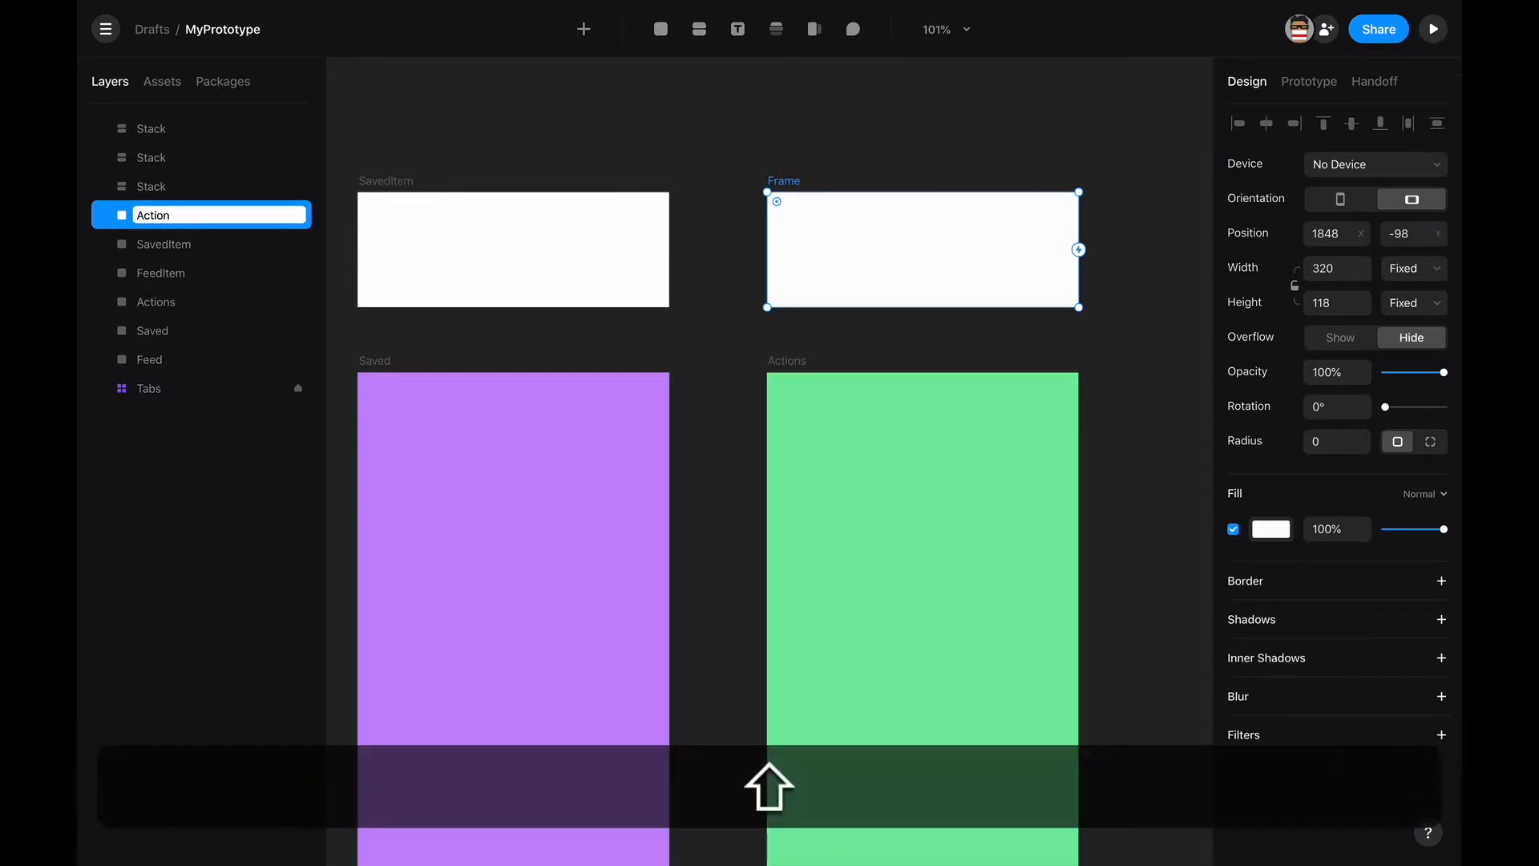
pyautogui.write('Item')
pyautogui.press('Return')
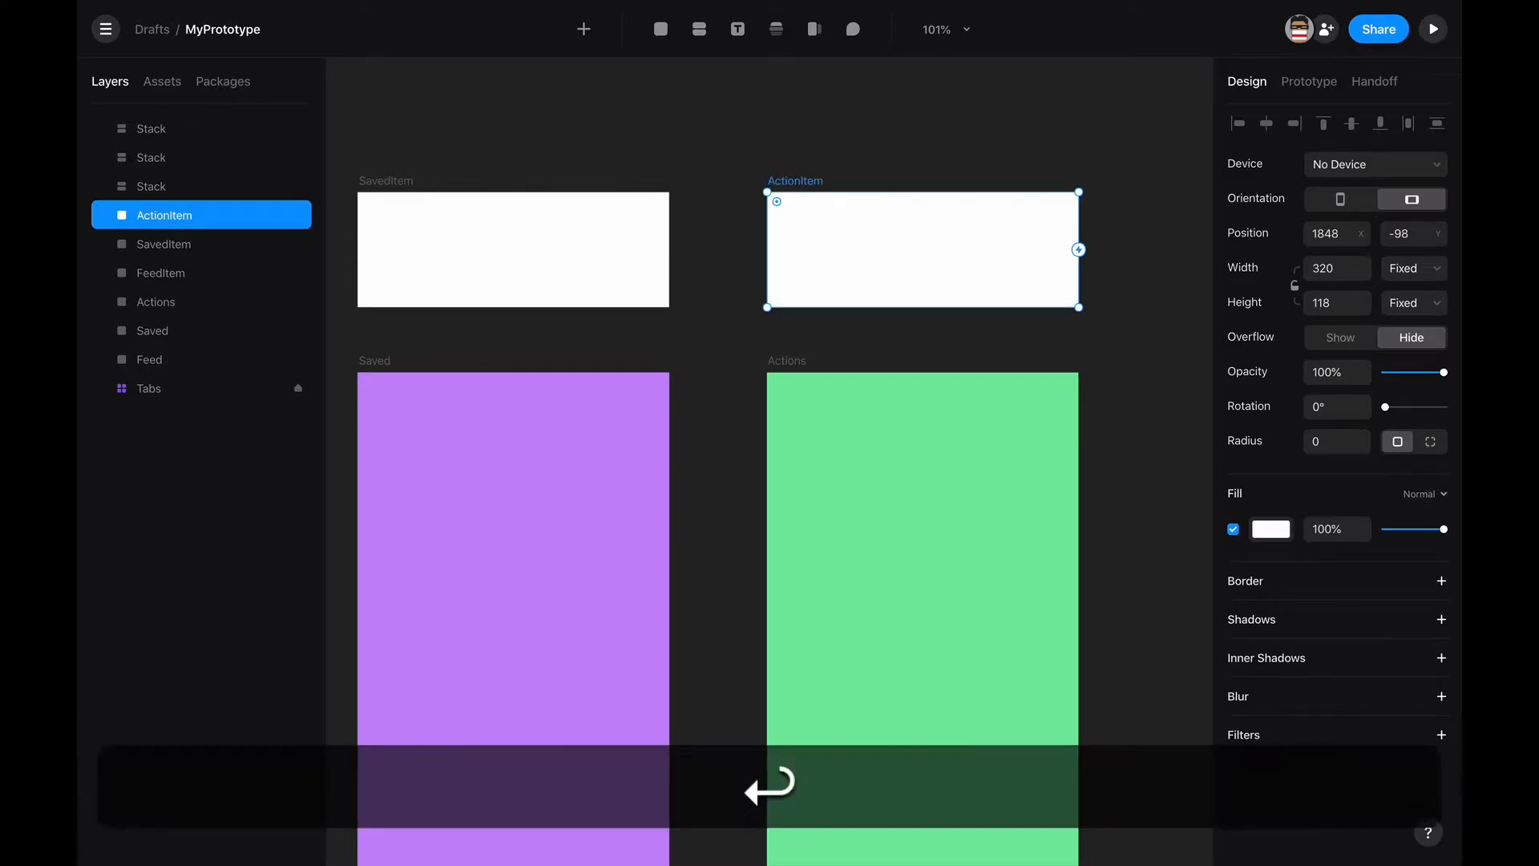
# Step: Turn the ActionItem, SavedItem and FeedItem frames into components
pyautogui.rightClick(910, 175)
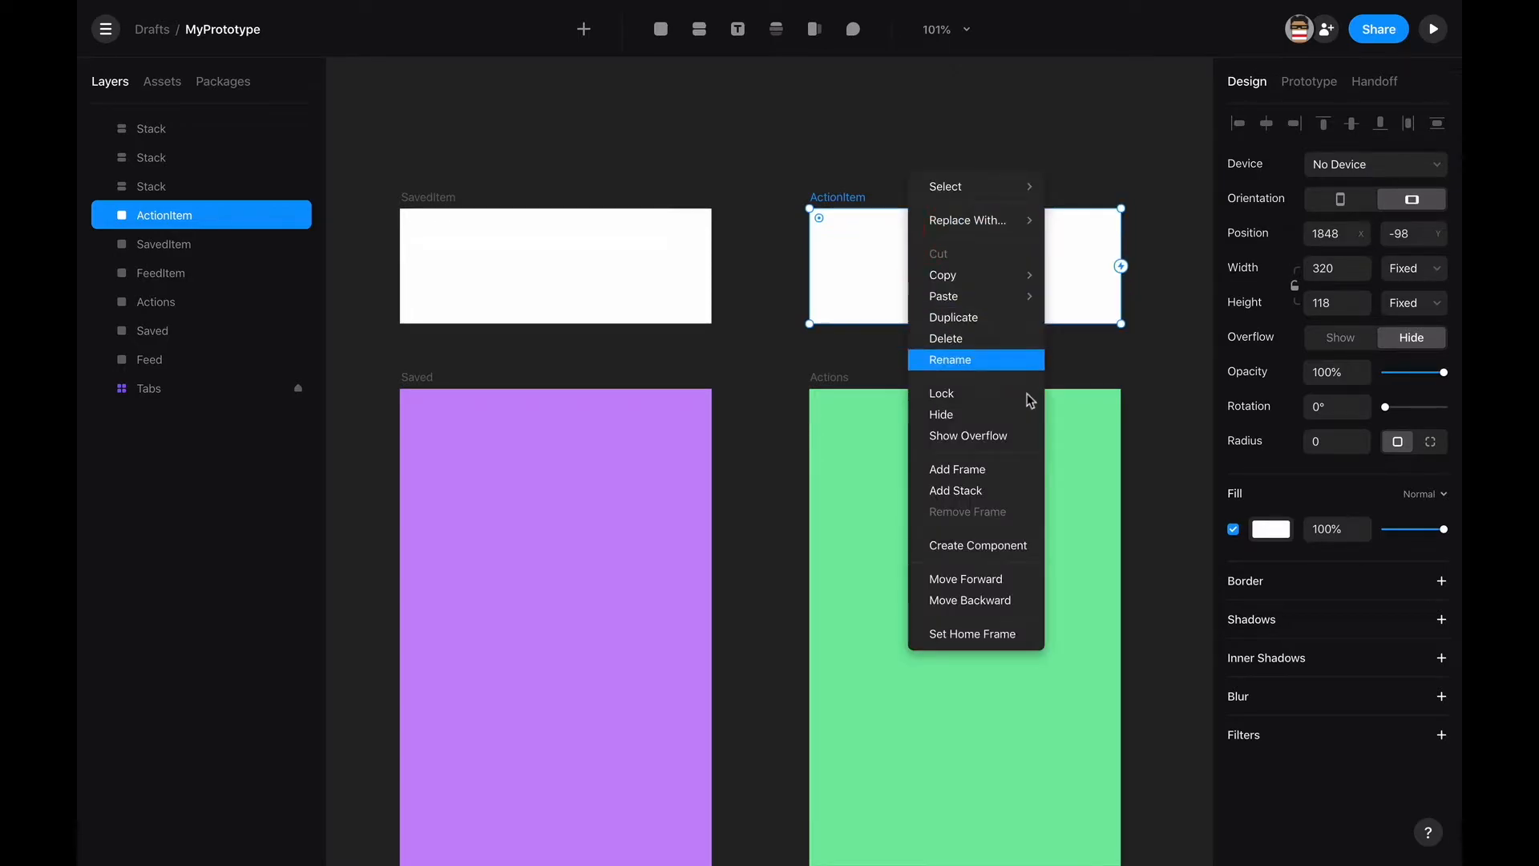
pyautogui.click(1007, 548)
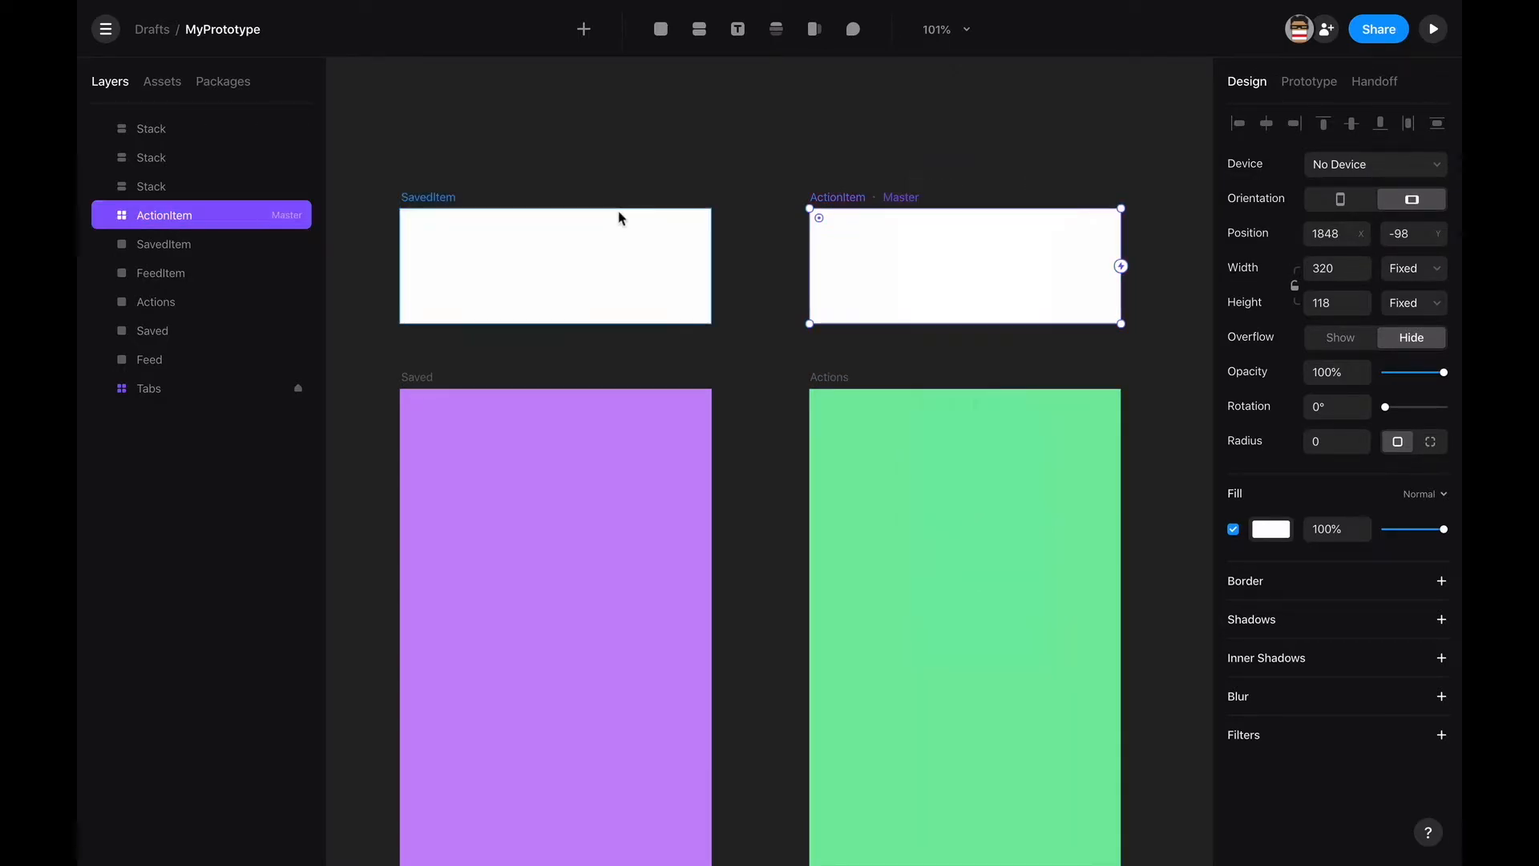
pyautogui.hscroll(-3, 719, 256)
pyautogui.rightClick(770, 240)
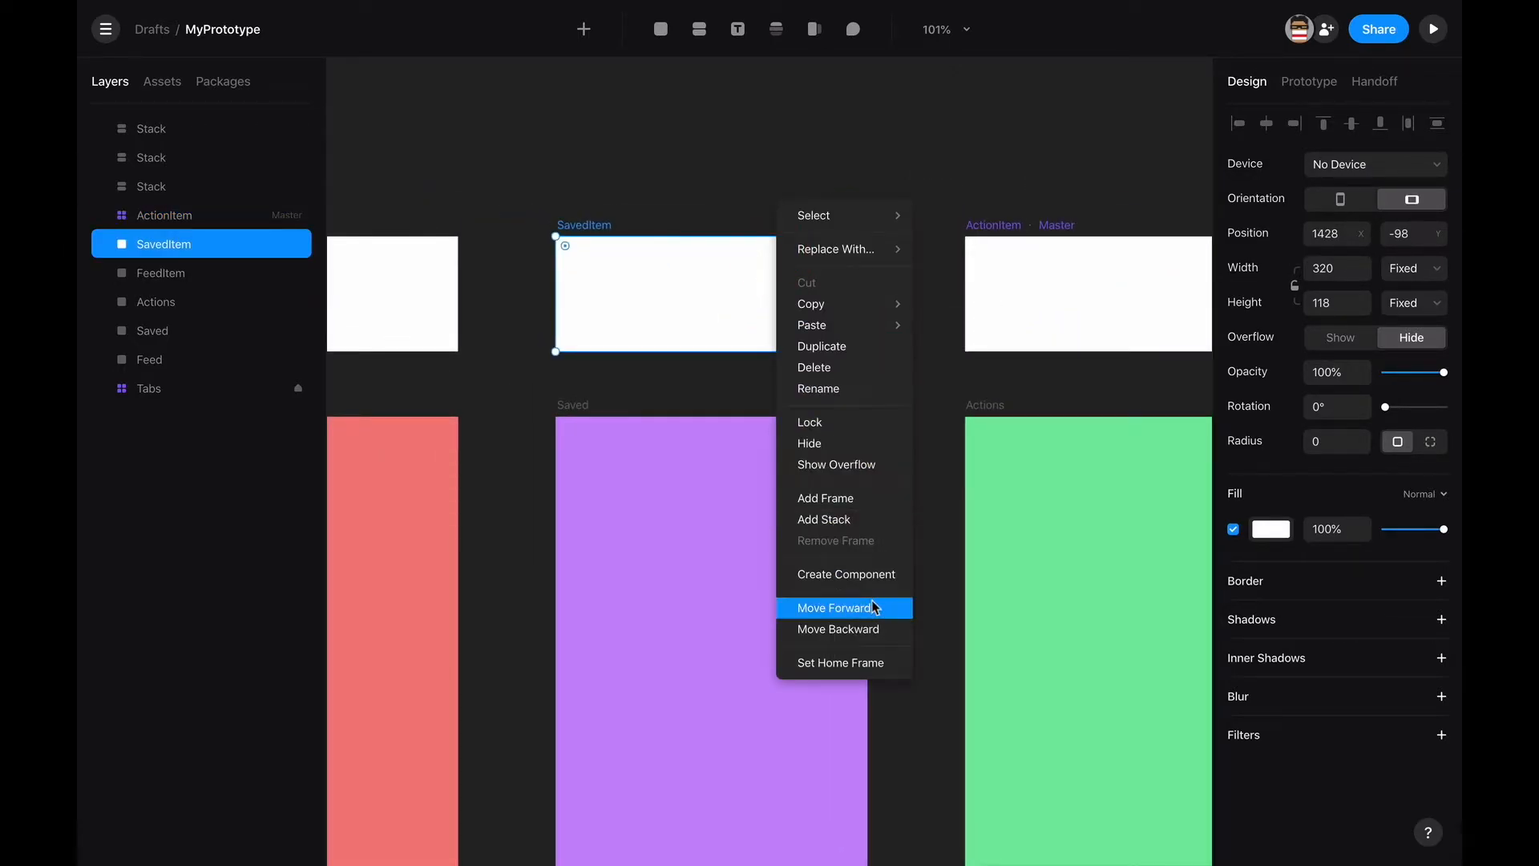
pyautogui.click(868, 574)
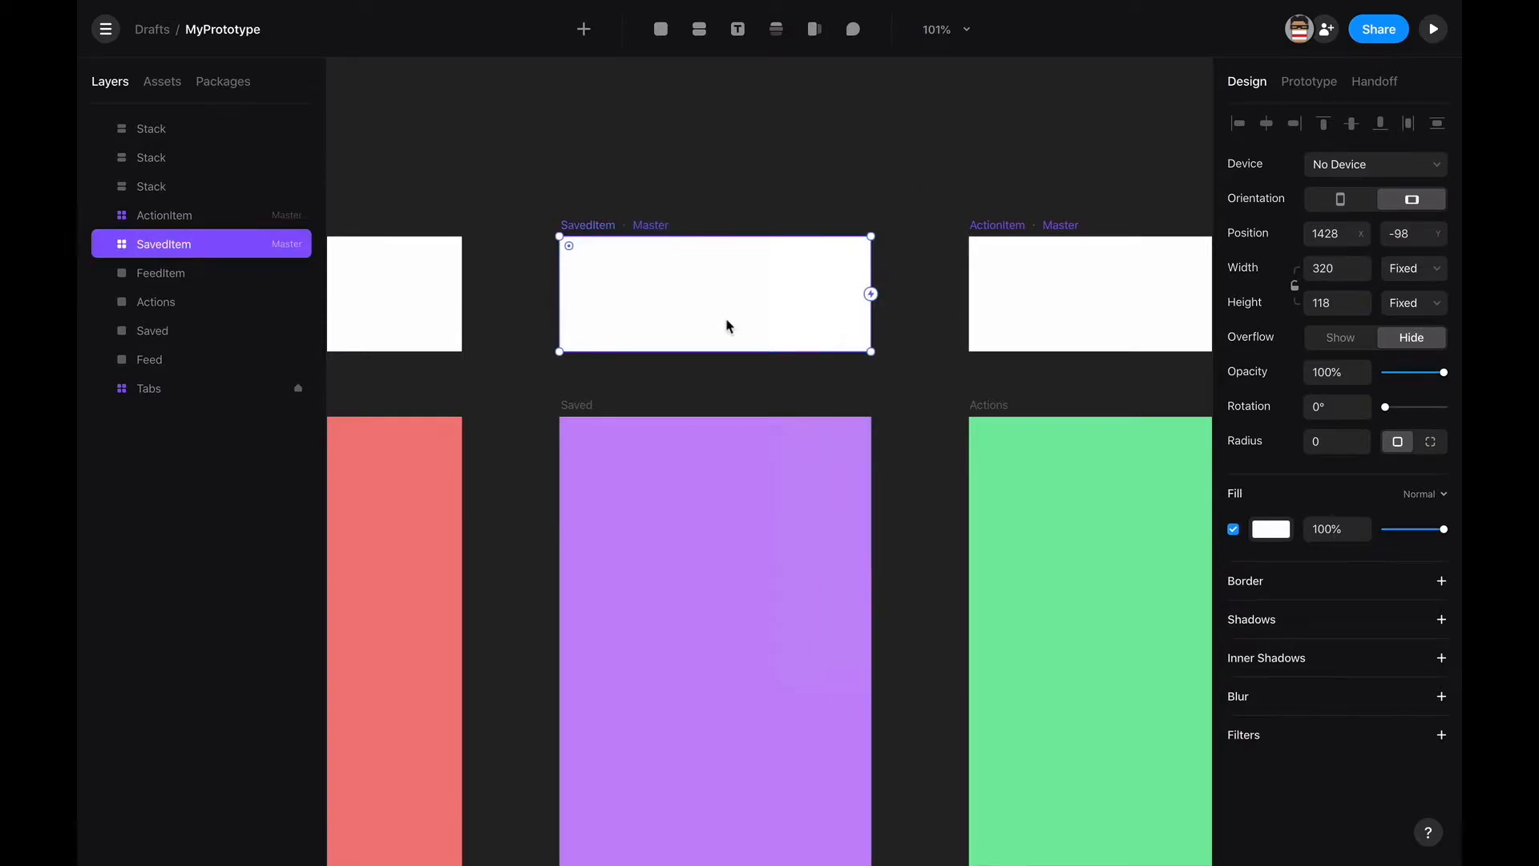
pyautogui.hscroll(-4, 647, 296)
pyautogui.rightClick(577, 286)
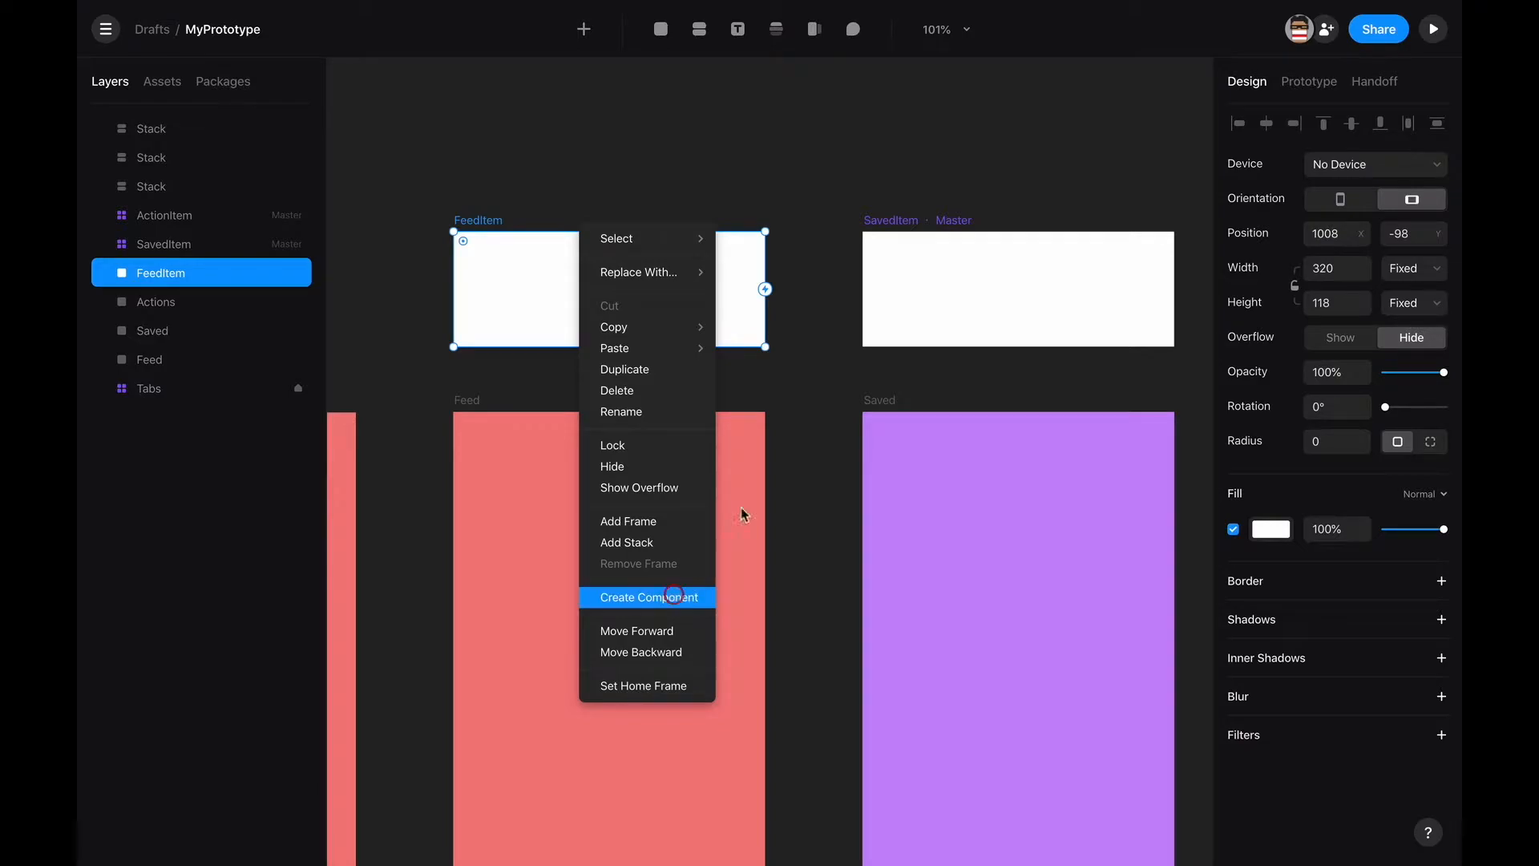
pyautogui.click(674, 596)
# Step: Put a FeedItem instance into the stack beneath the Feed screen and duplicate it four times
pyautogui.hotkey('shift', '1')
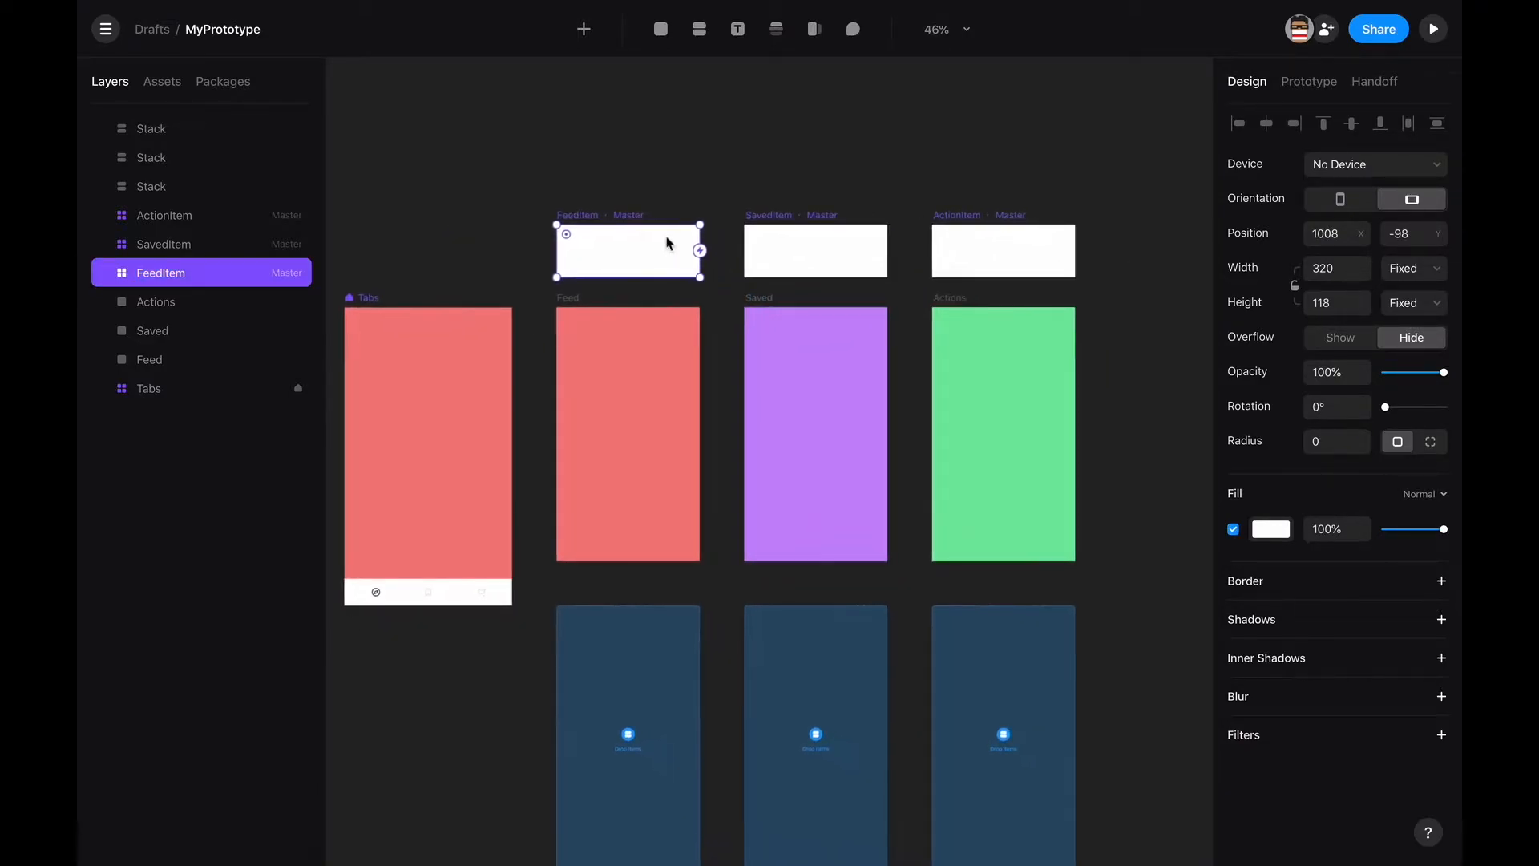
pyautogui.moveTo(591, 219); pyautogui.dragTo(601, 666)
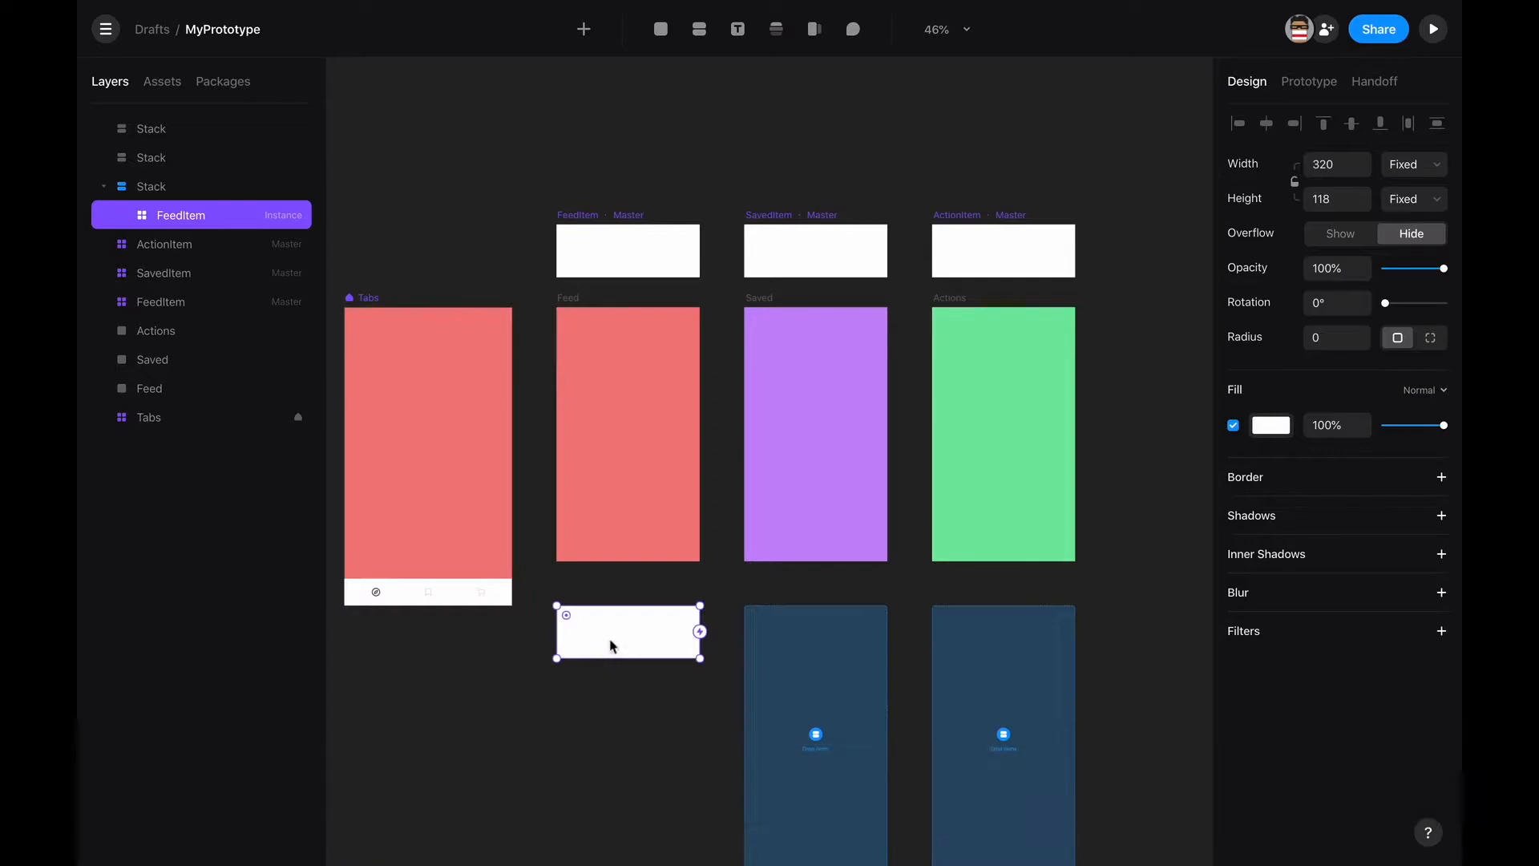
pyautogui.click(636, 757)
pyautogui.click(619, 630)
pyautogui.press('super+d')
pyautogui.press('super+d')
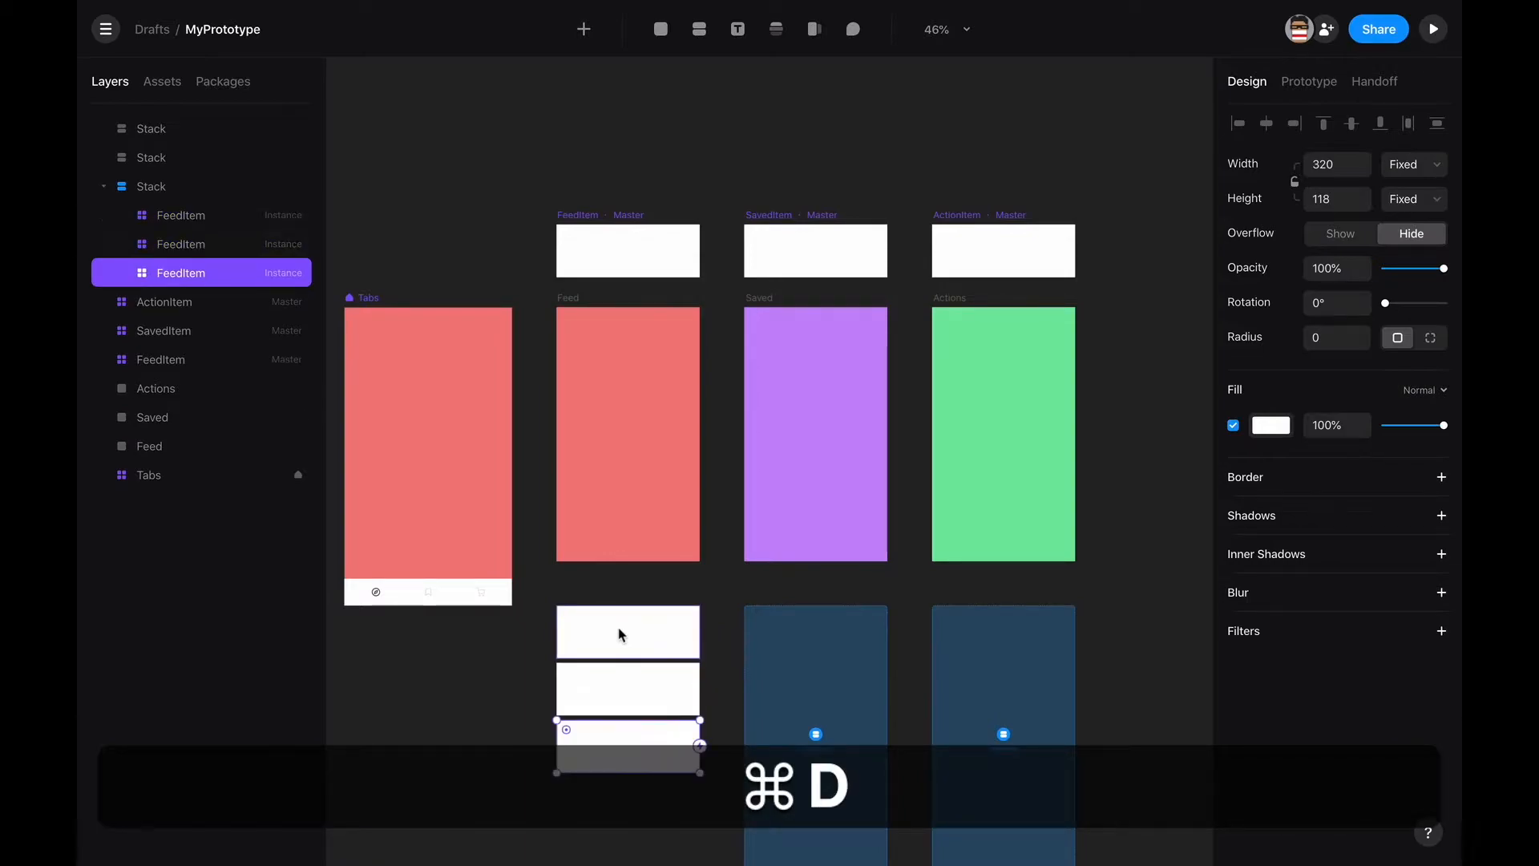
pyautogui.press('super+d')
pyautogui.press('super+d')
# Step: Put a SavedItem instance into the stack beneath the Saved screen and duplicate it four times
pyautogui.scroll(-5, 619, 636)
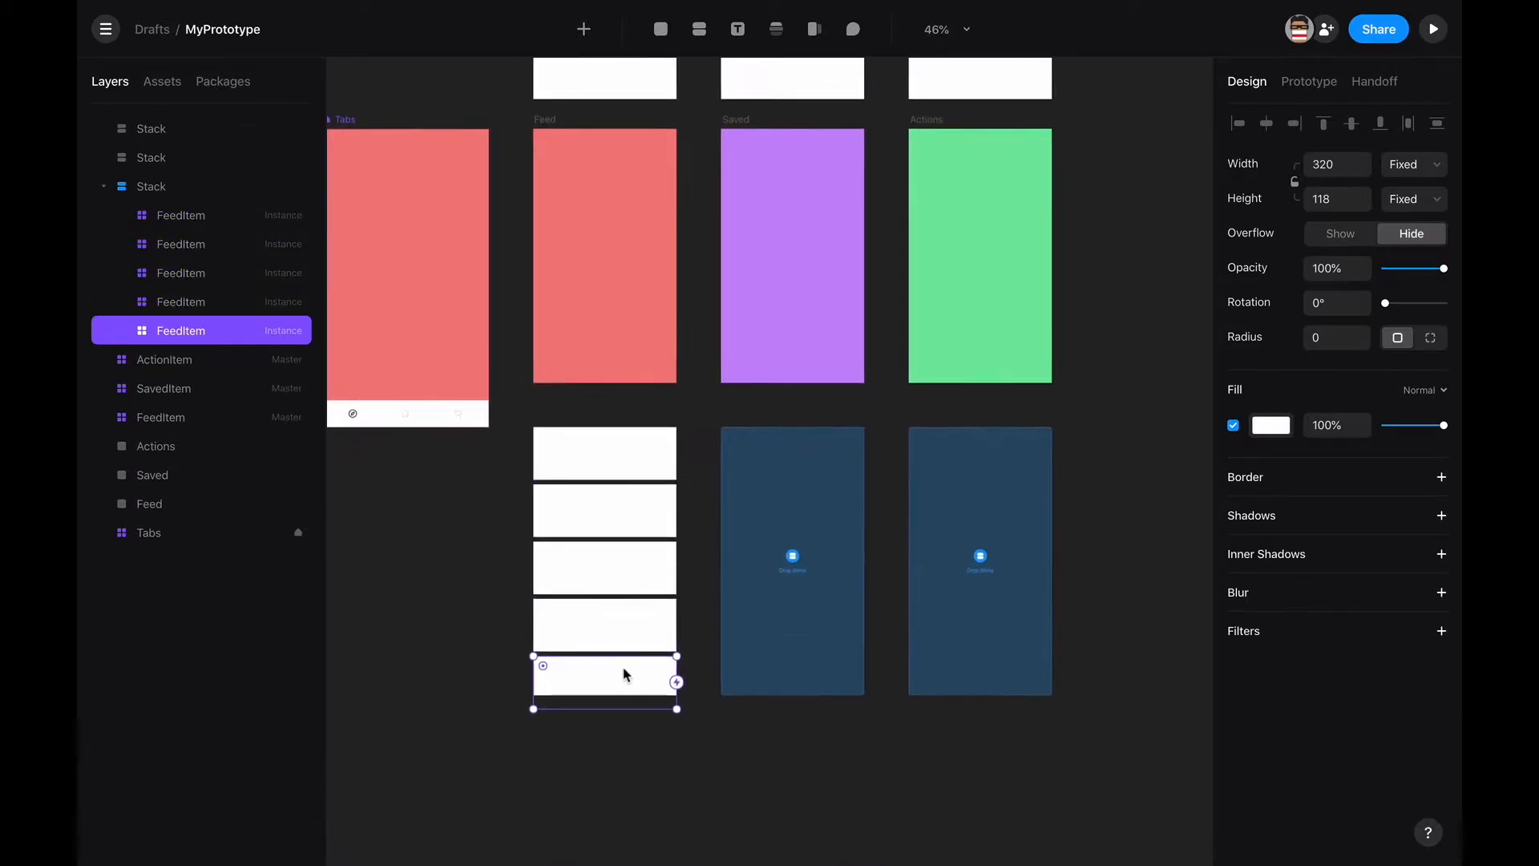
pyautogui.hscroll(2, 639, 633)
pyautogui.scroll(2, 639, 632)
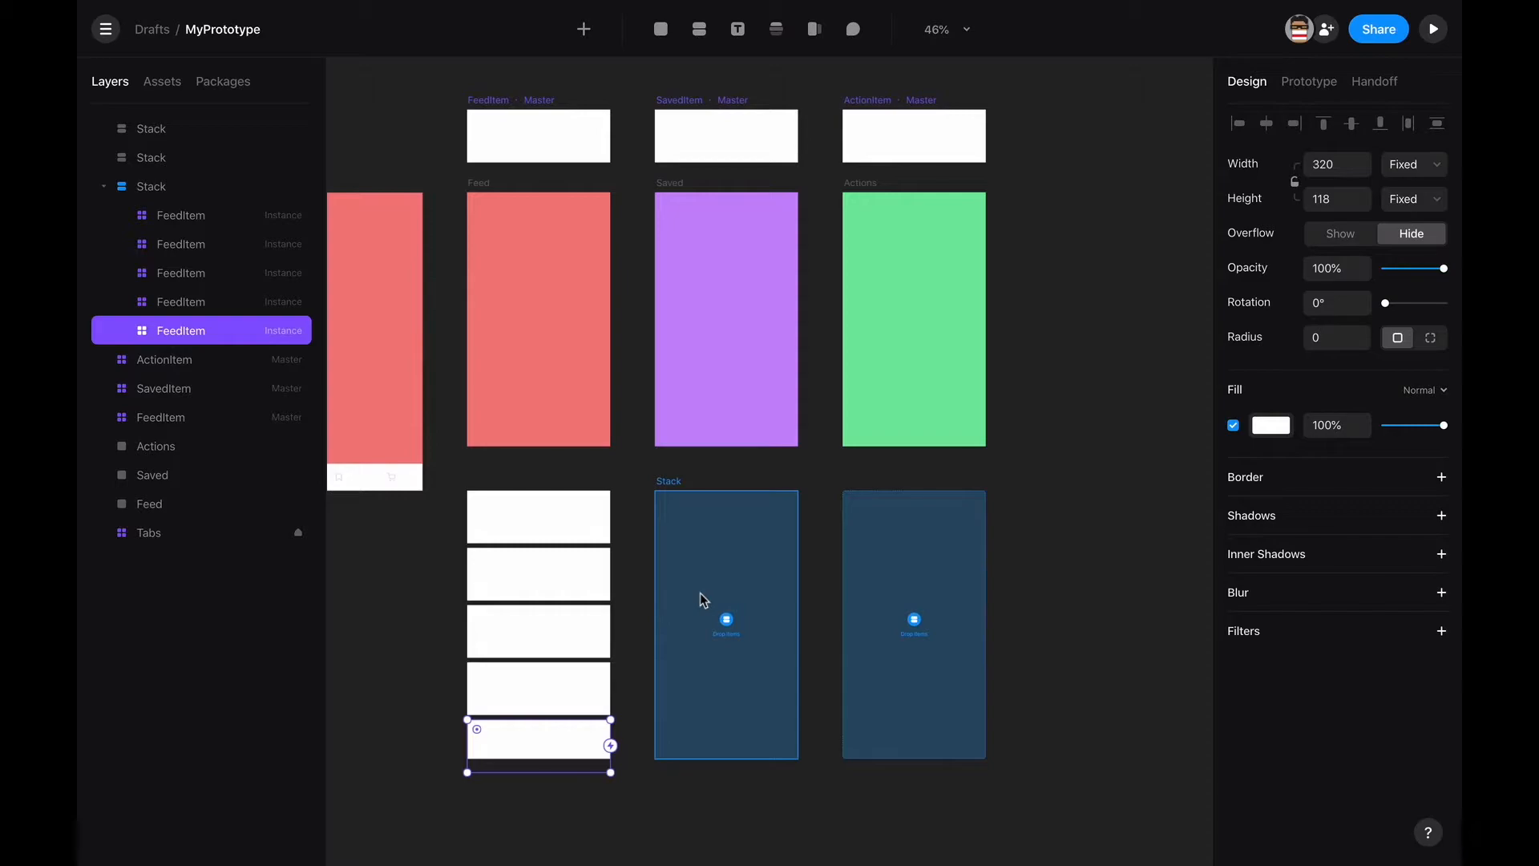
pyautogui.scroll(1, 716, 140)
pyautogui.hscroll(-1, 710, 136)
pyautogui.click(696, 126)
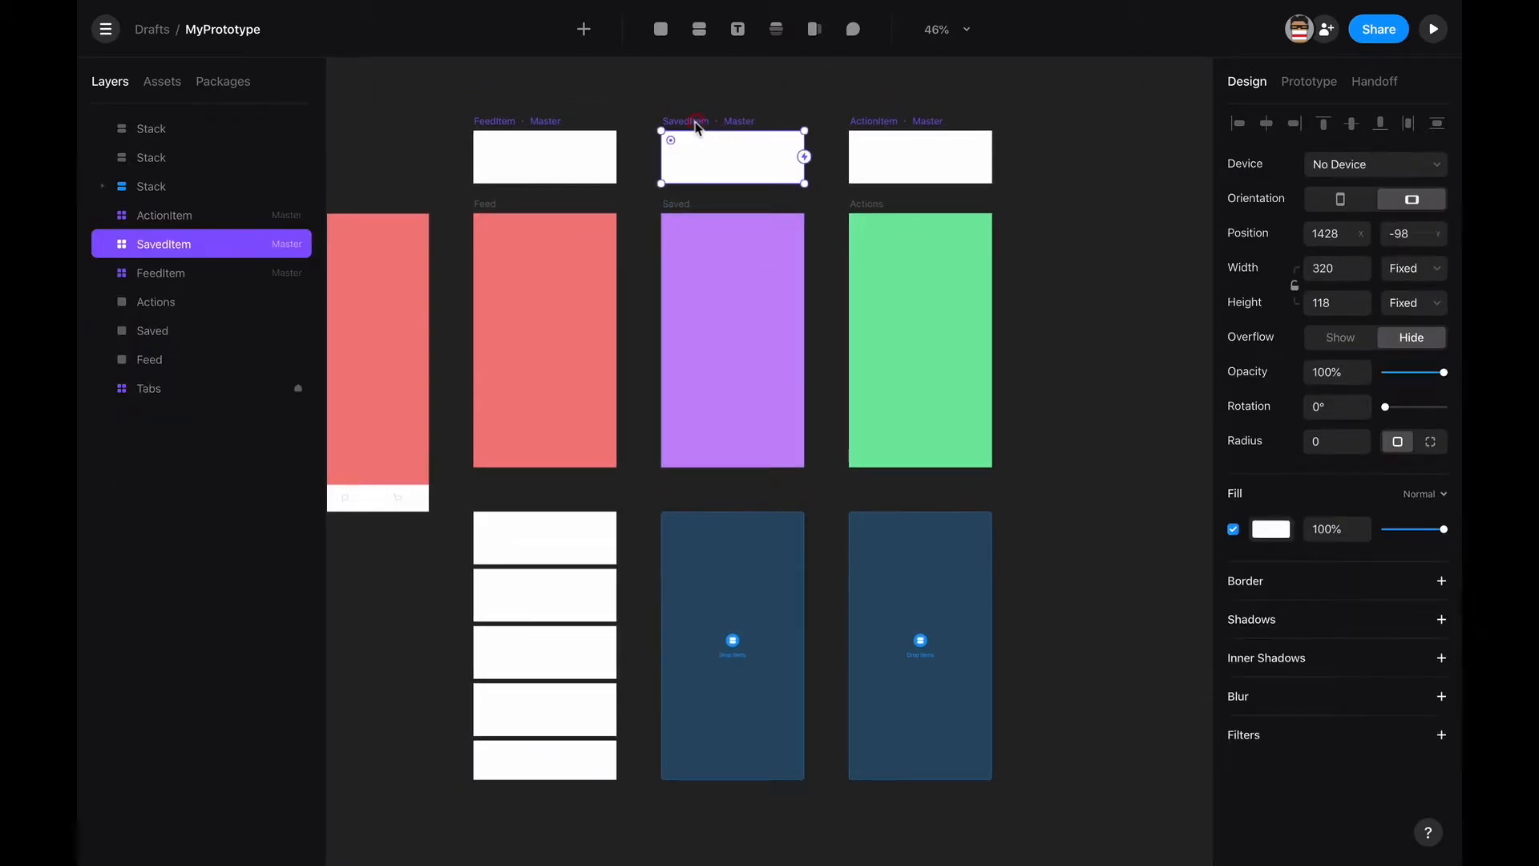
pyautogui.moveTo(696, 125); pyautogui.dragTo(694, 550)
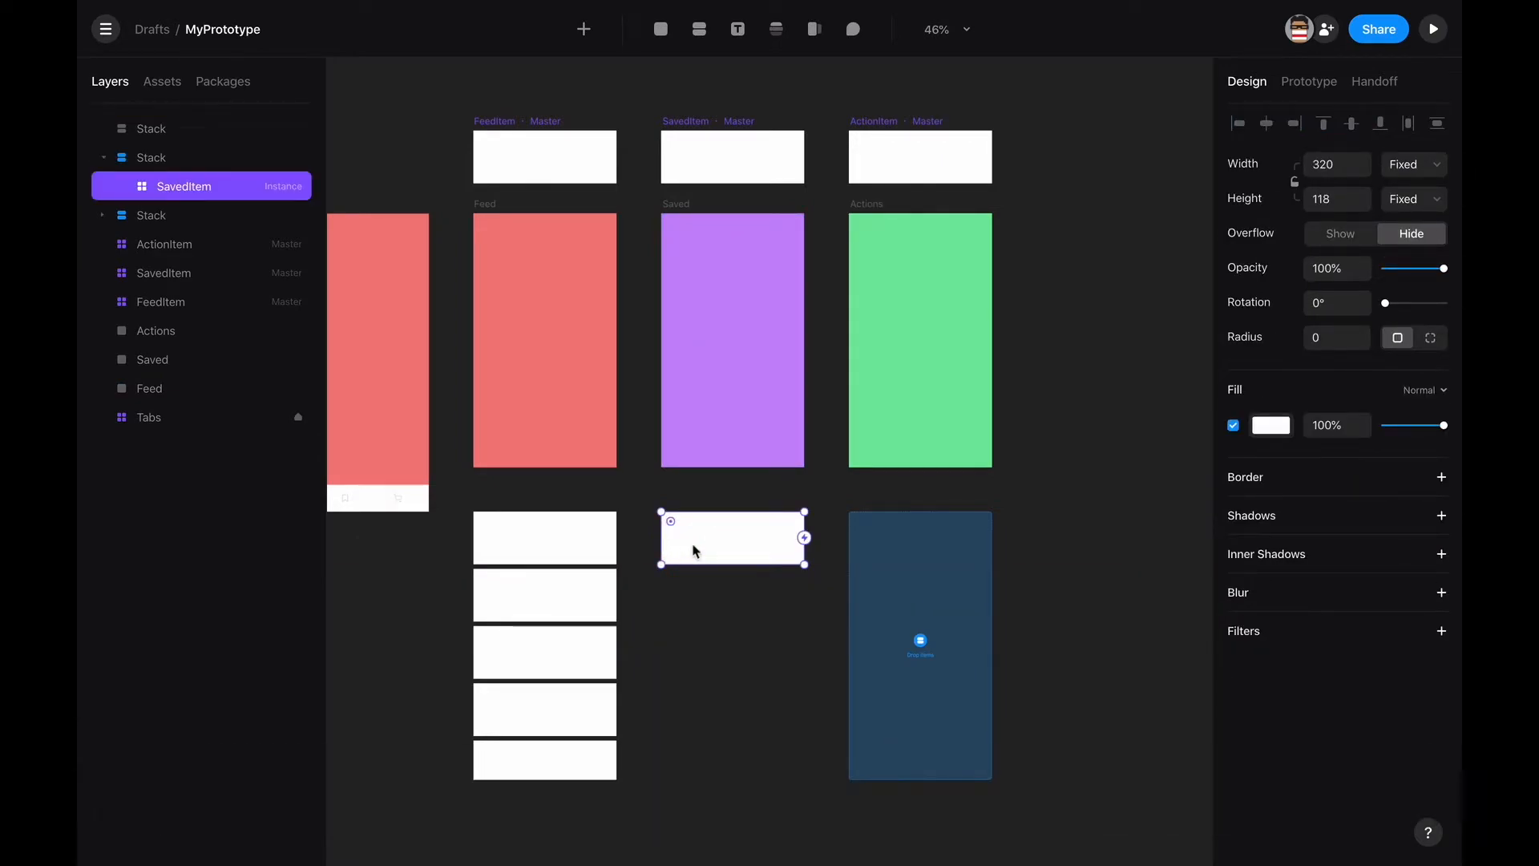
pyautogui.press('super+d')
pyautogui.press('super+d')
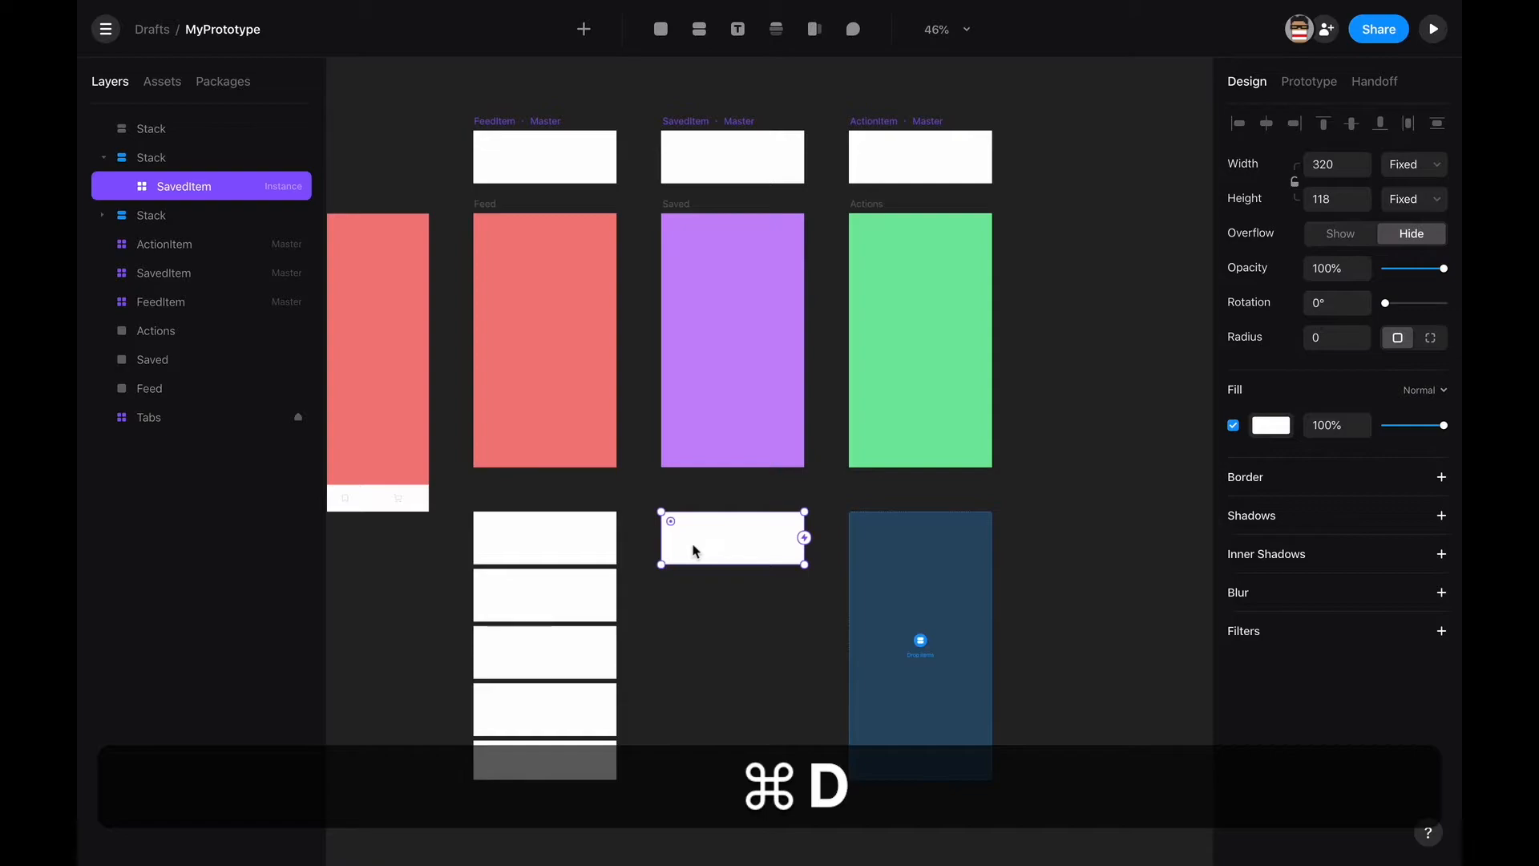
pyautogui.press('super+d')
pyautogui.press('super+d')
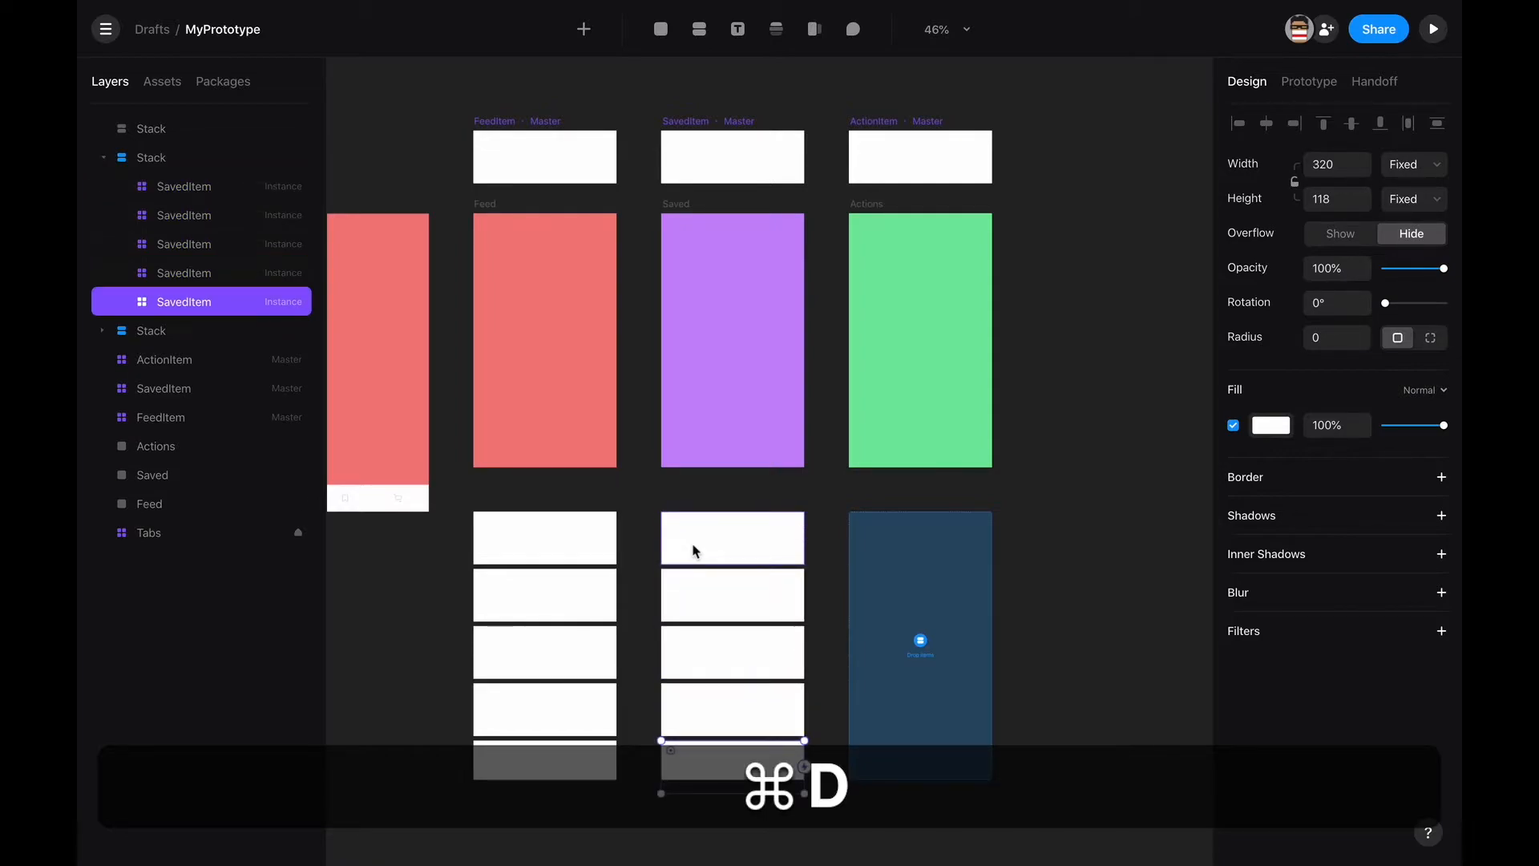
# Step: Put an ActionItem instance into the stack beneath the Actions screen and duplicate it four times
pyautogui.click(864, 128)
pyautogui.moveTo(880, 130); pyautogui.dragTo(886, 529)
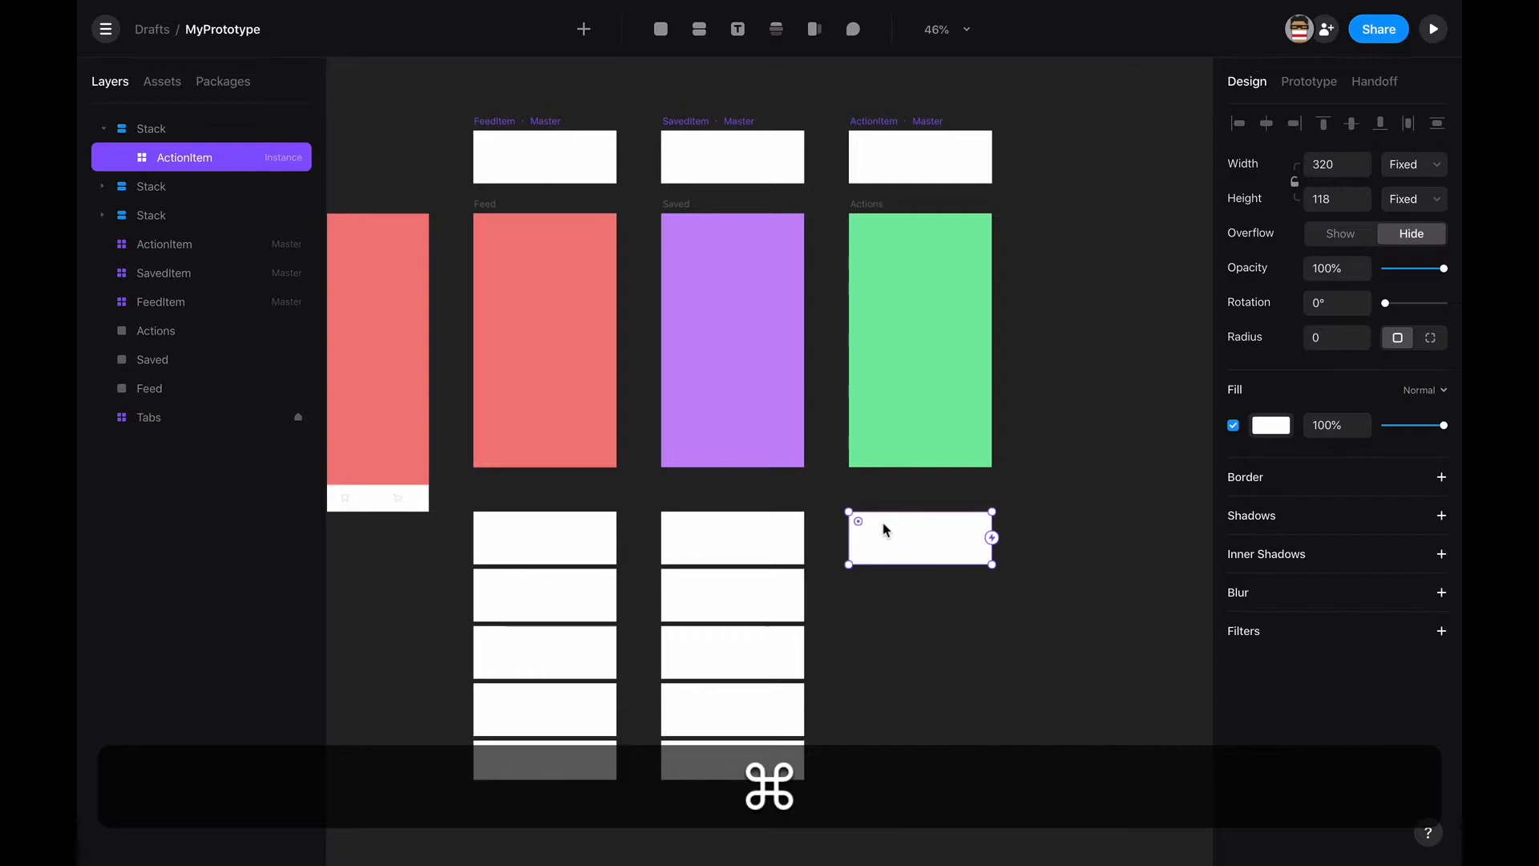
pyautogui.press('super+d')
pyautogui.press('super+d')
pyautogui.press('super+d')
pyautogui.press('super+d')
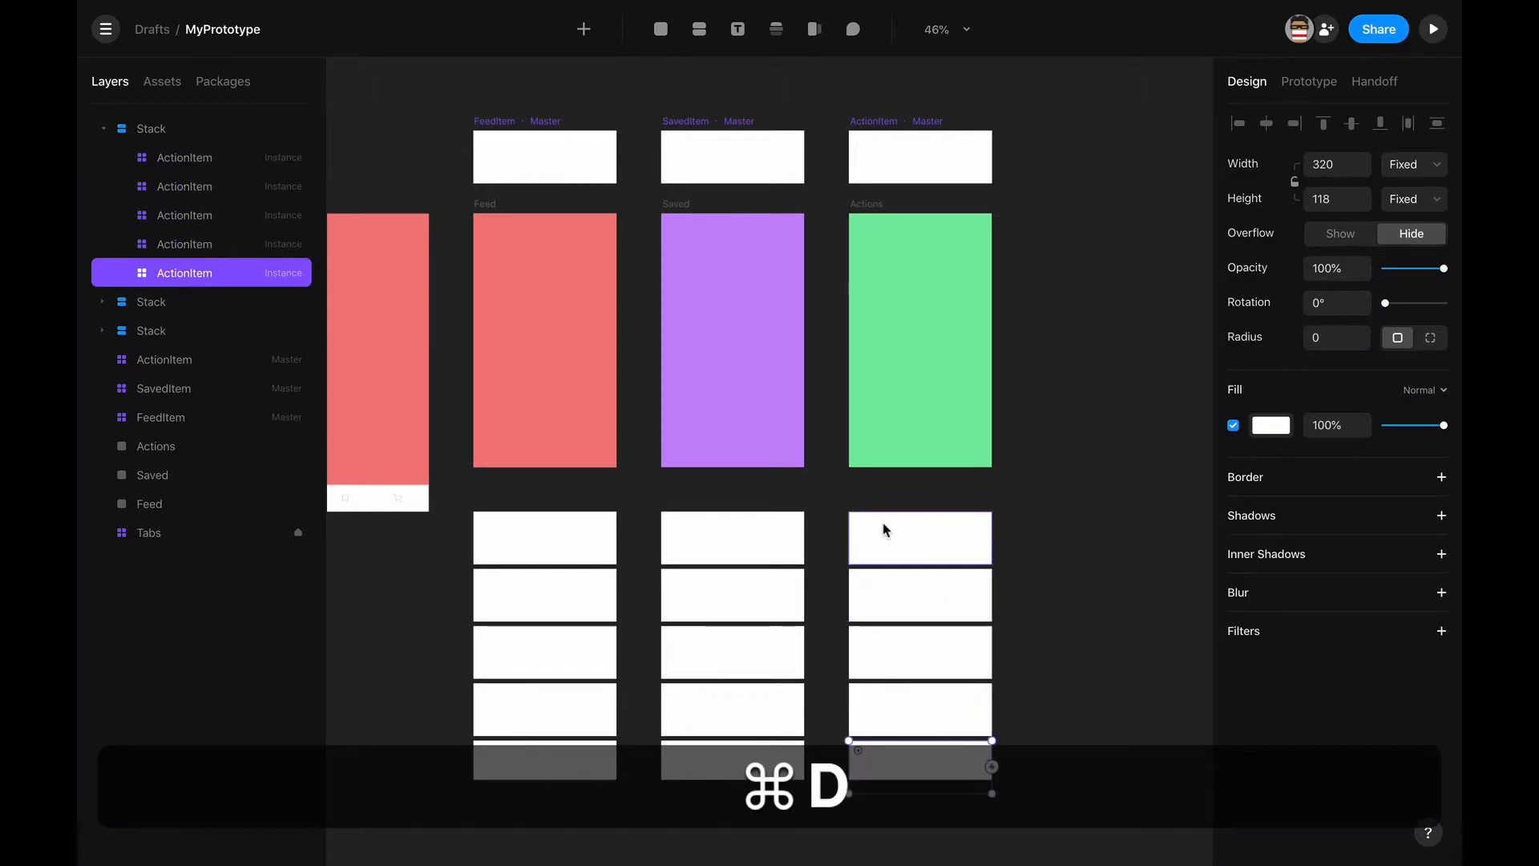
# Step: Draw a 320 by 568 Scroll area covering the Feed screen and connect it to the FeedItem stack below as its content
pyautogui.hscroll(-2, 516, 286)
pyautogui.scroll(1, 515, 285)
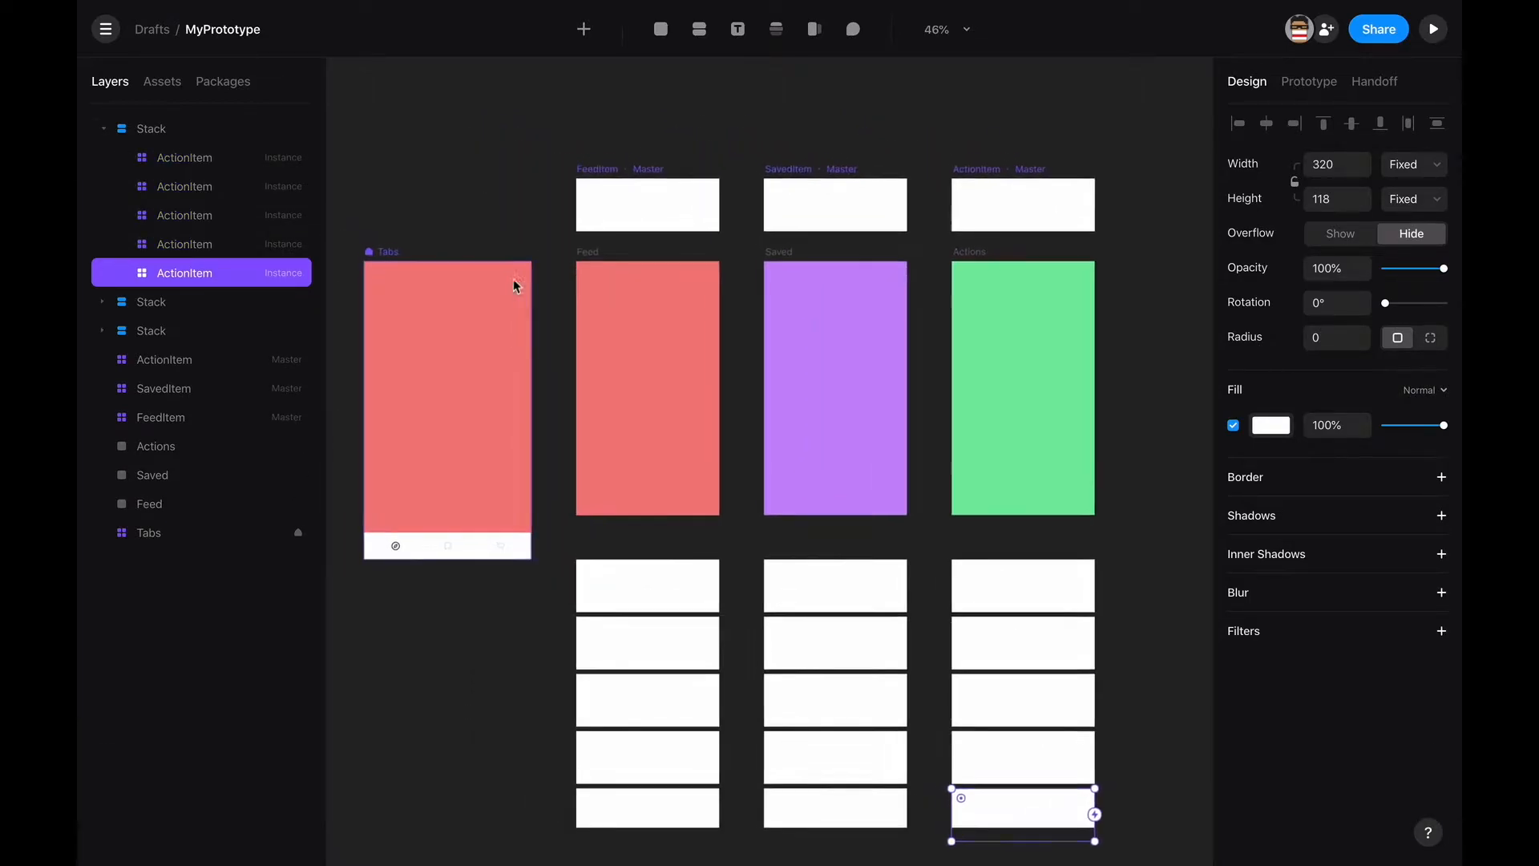
pyautogui.click(780, 33)
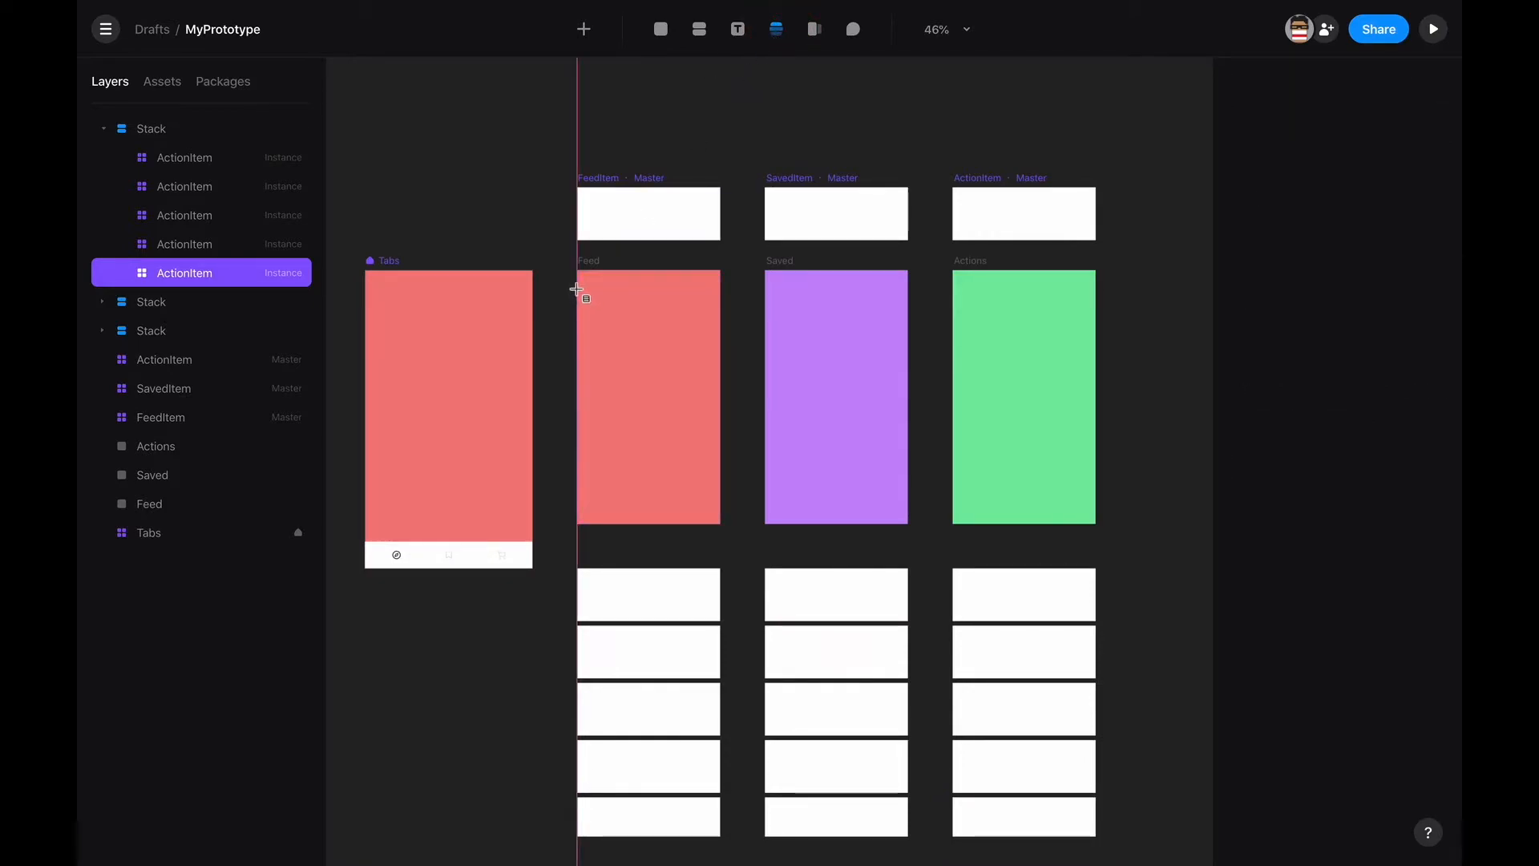
pyautogui.moveTo(578, 271); pyautogui.dragTo(721, 525)
pyautogui.moveTo(720, 398); pyautogui.dragTo(628, 629)
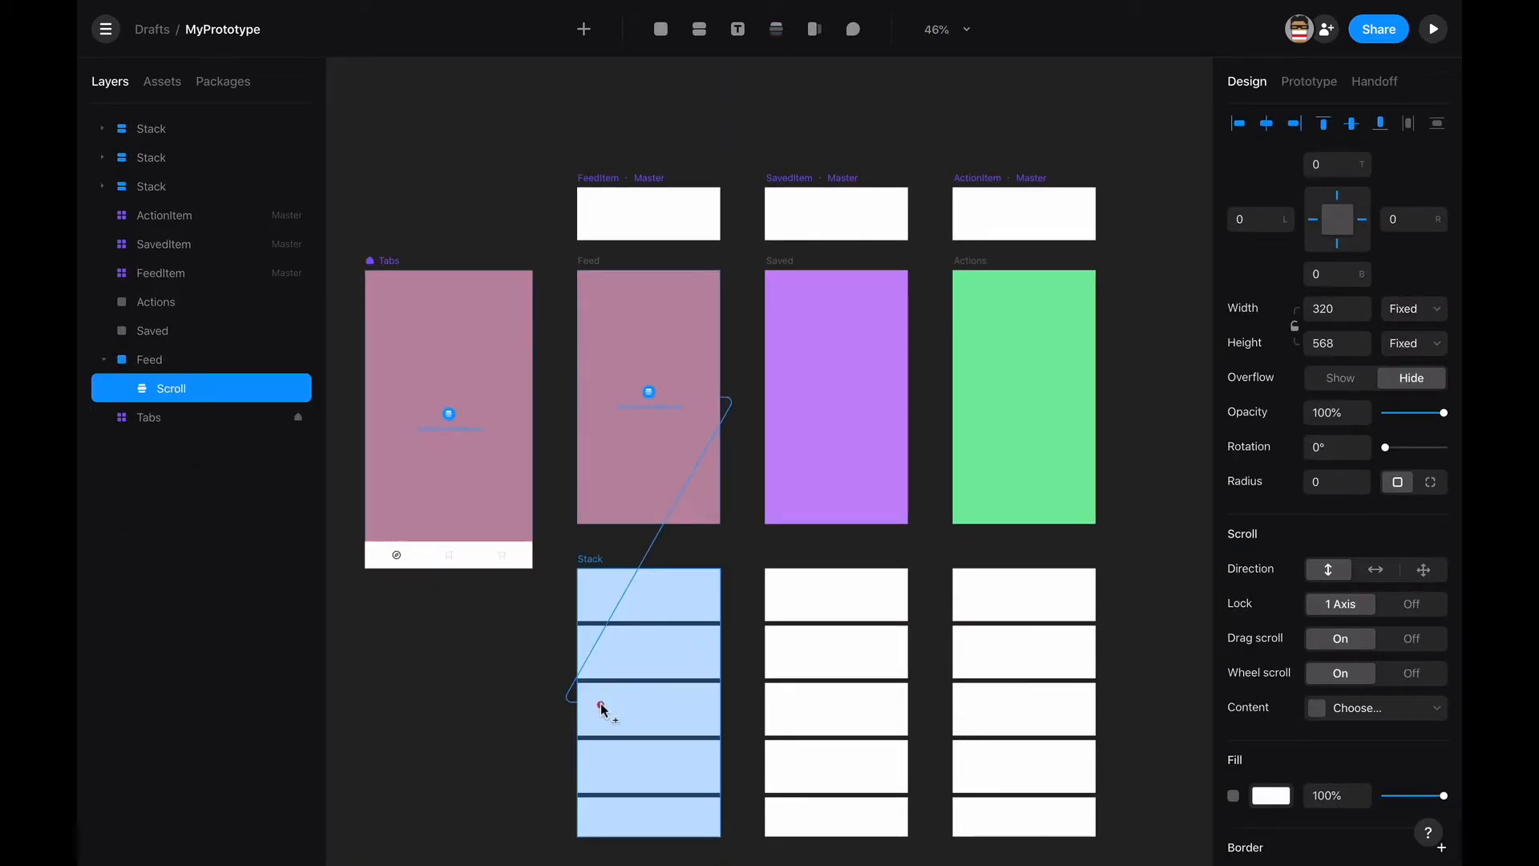
pyautogui.moveTo(601, 710); pyautogui.dragTo(601, 709)
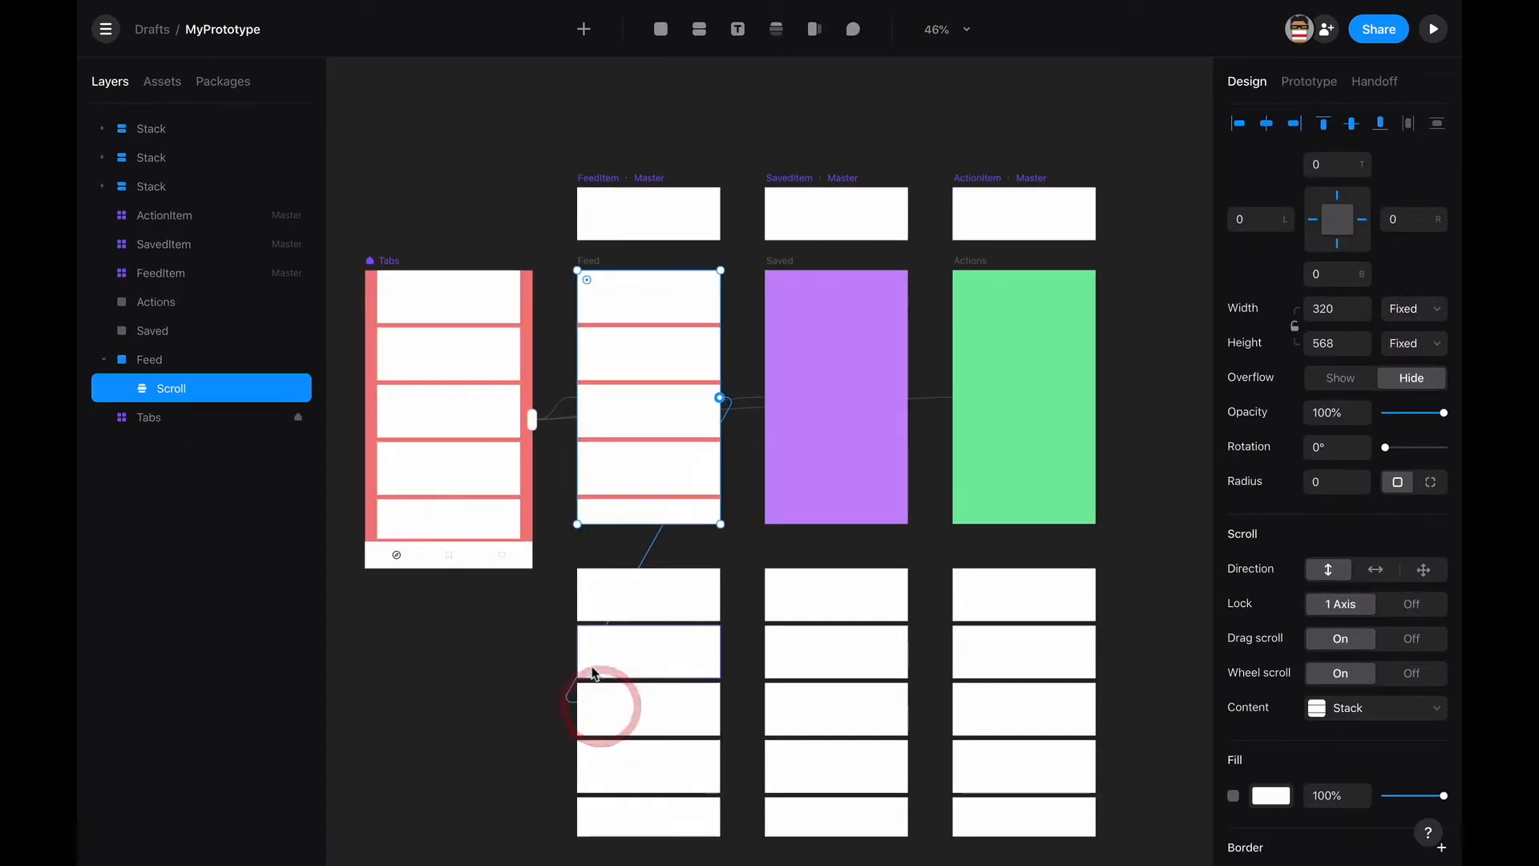
# Step: Rename the stack of FeedItem instances beneath the Feed screen as FeedList
pyautogui.click(594, 562)
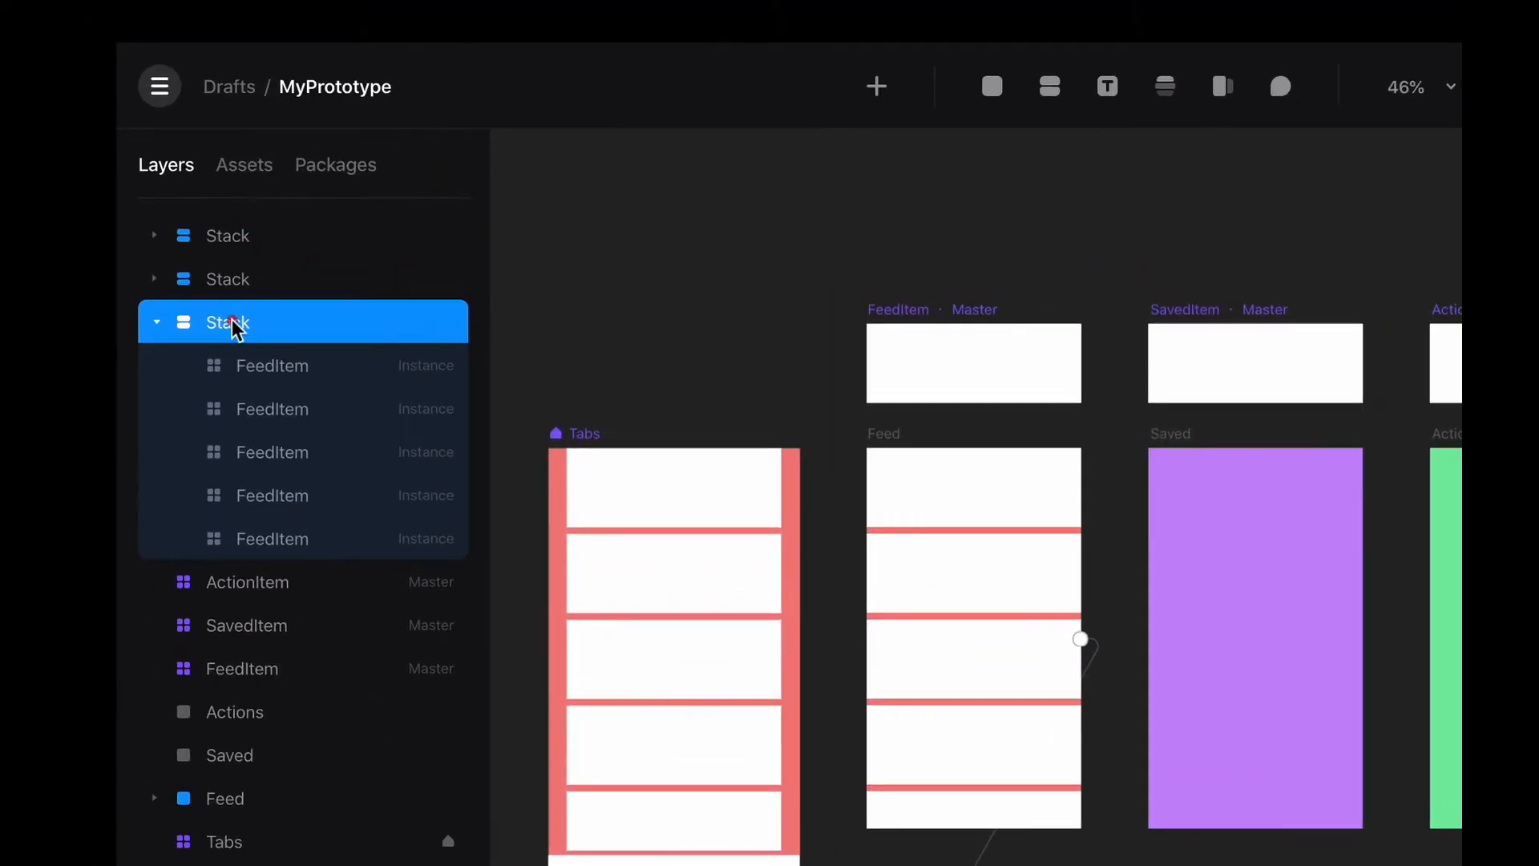
pyautogui.doubleClick(154, 186)
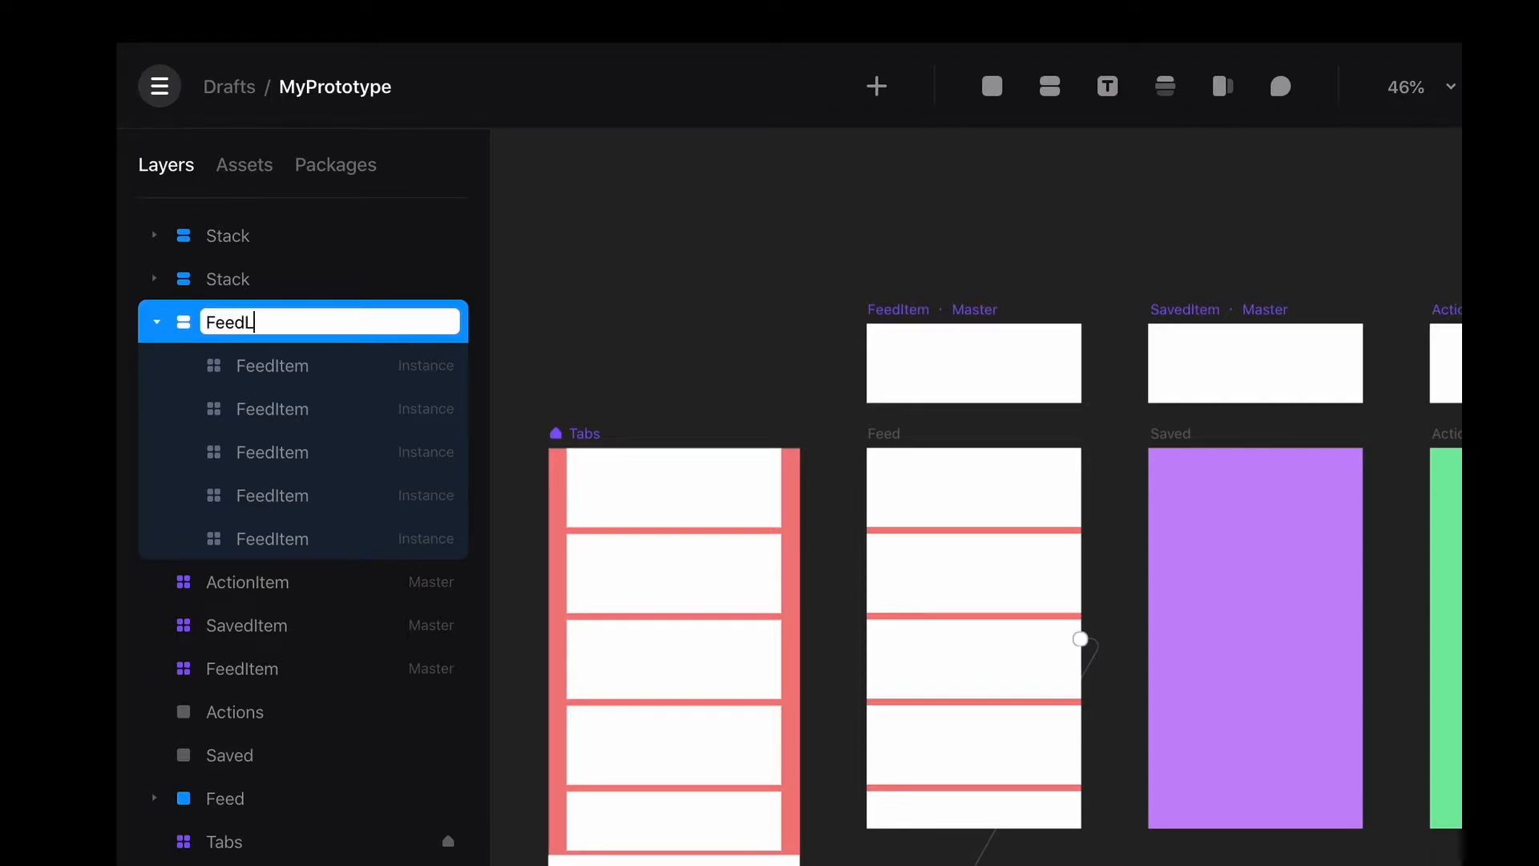
pyautogui.press('Return')
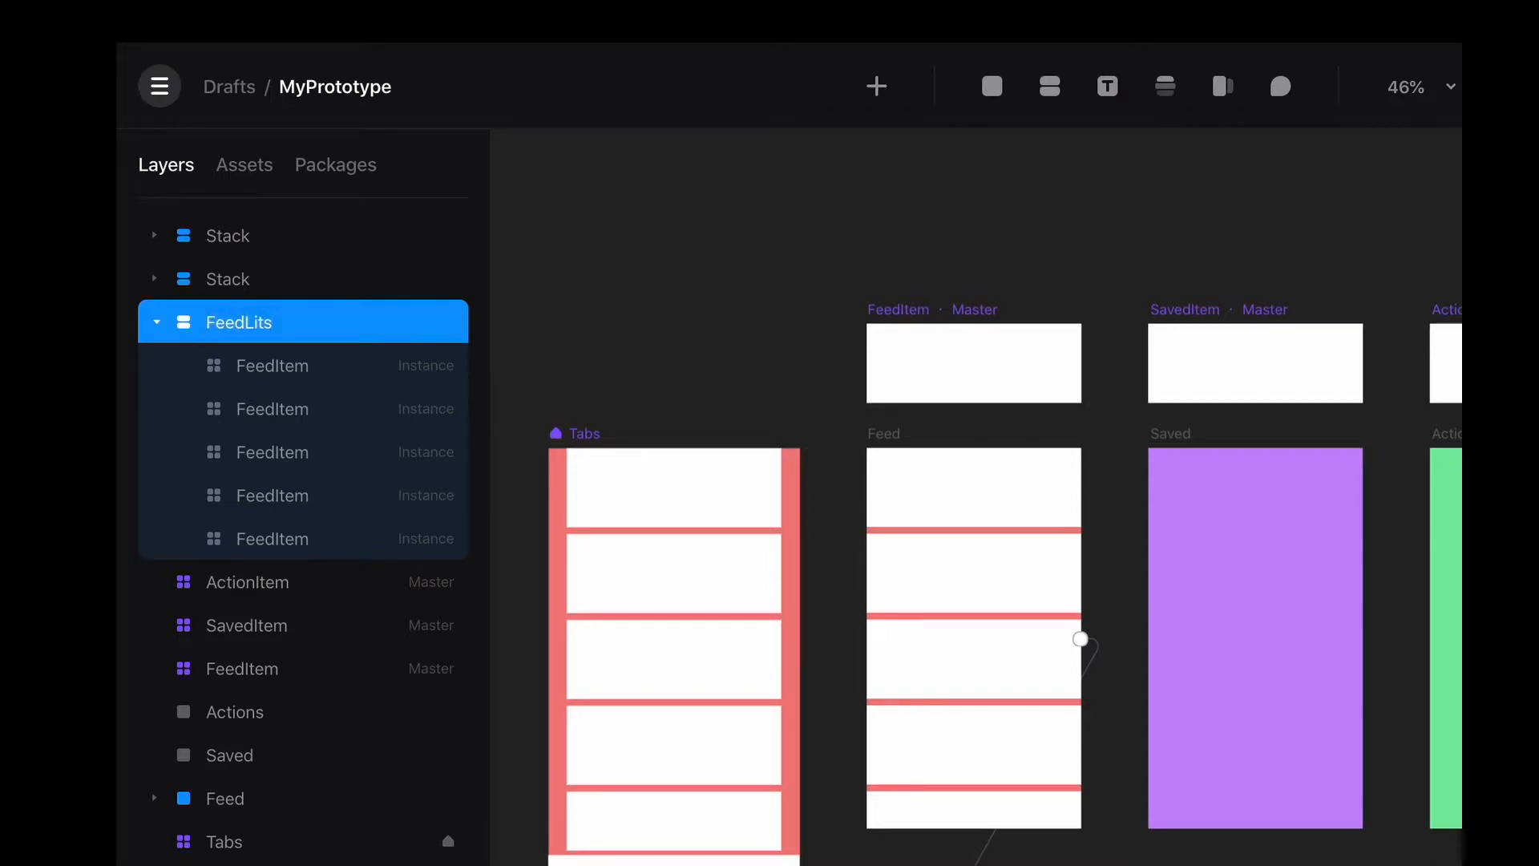
pyautogui.doubleClick(244, 322)
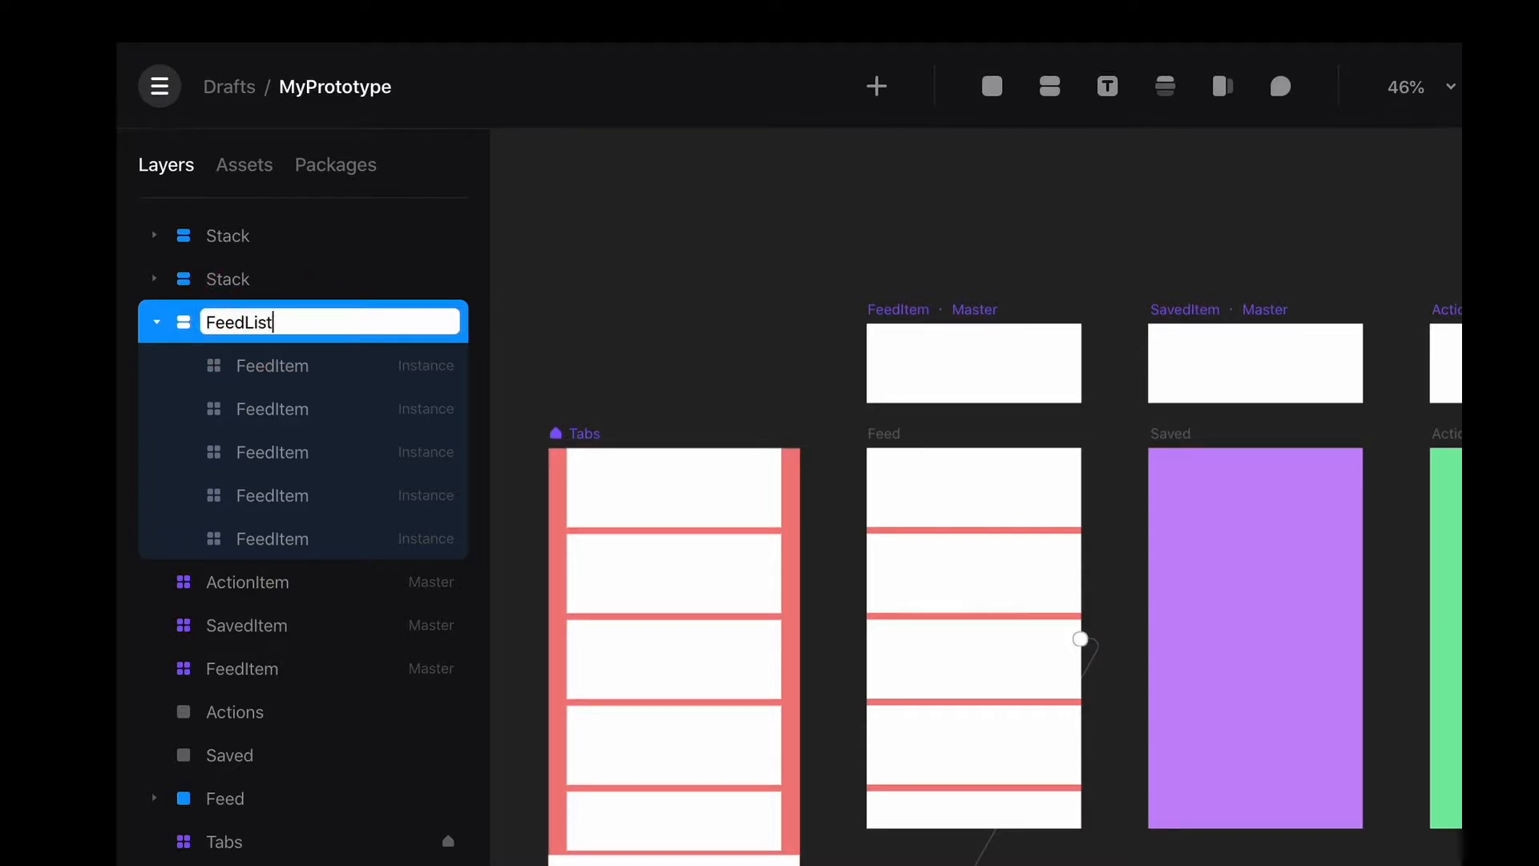
pyautogui.press('Return')
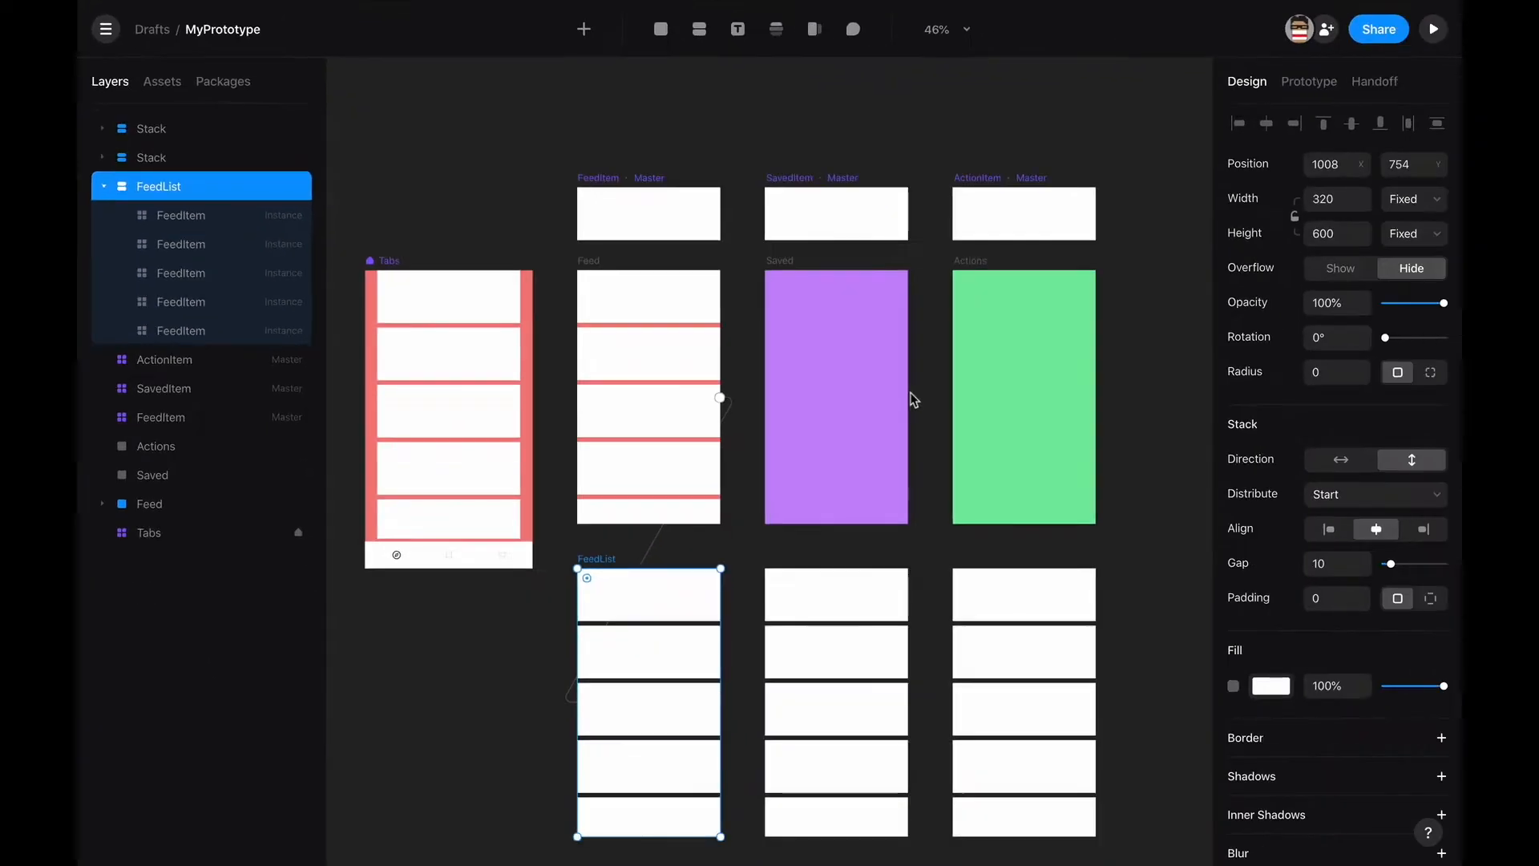
# Step: Draw a 320 by 568 Scroll area covering the Saved screen and connect it to the SavedItem stack below as its content
pyautogui.click(1294, 580)
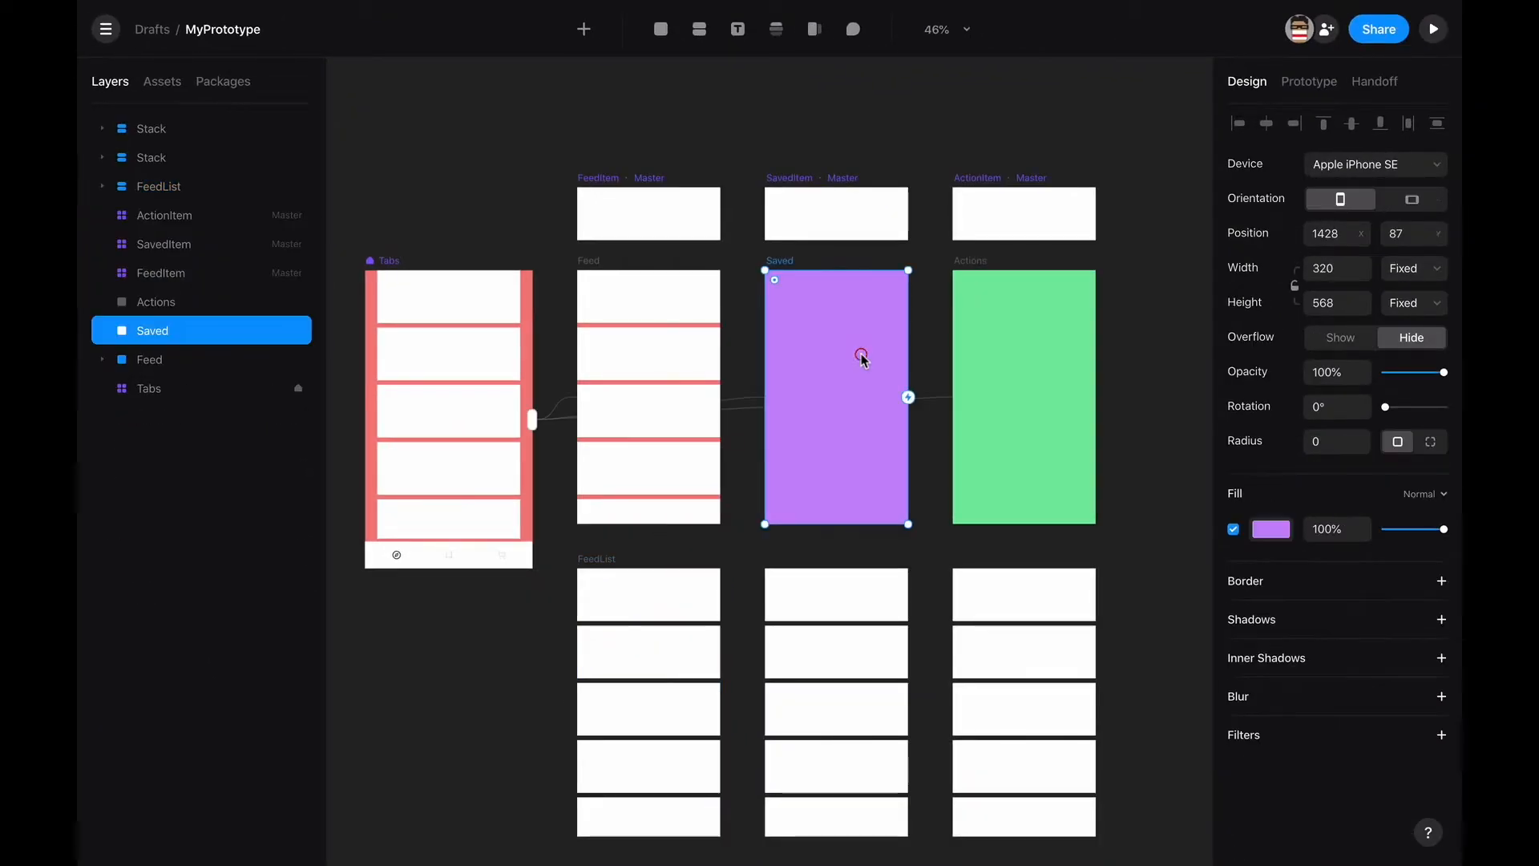
pyautogui.click(776, 29)
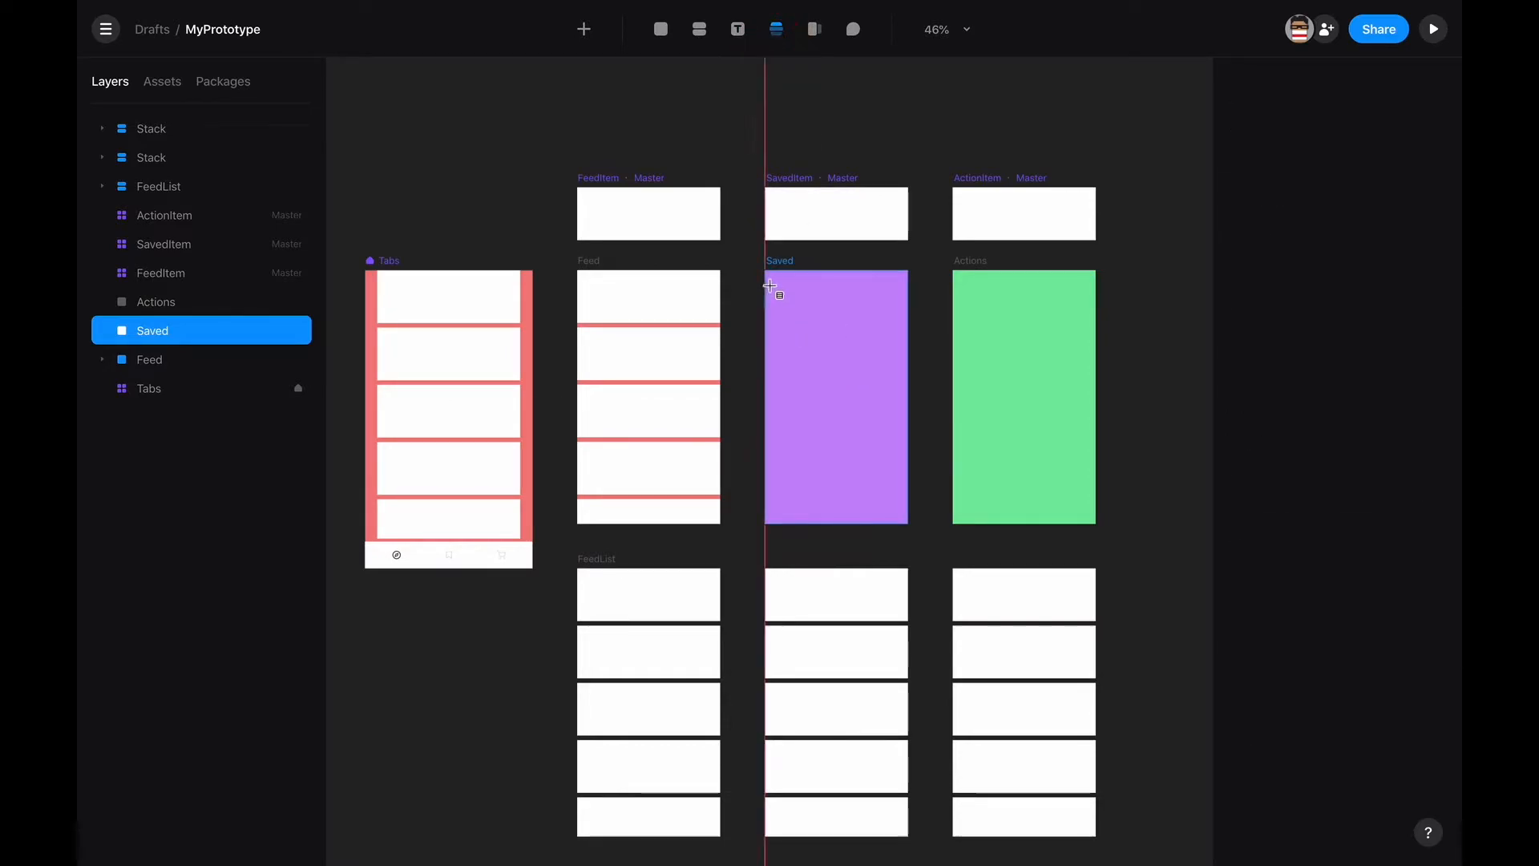
pyautogui.moveTo(766, 271)
pyautogui.mouseDown()
pyautogui.moveTo(848, 467)
pyautogui.moveTo(901, 532)
pyautogui.moveTo(910, 524)
pyautogui.mouseUp()
pyautogui.moveTo(906, 397); pyautogui.dragTo(830, 681)
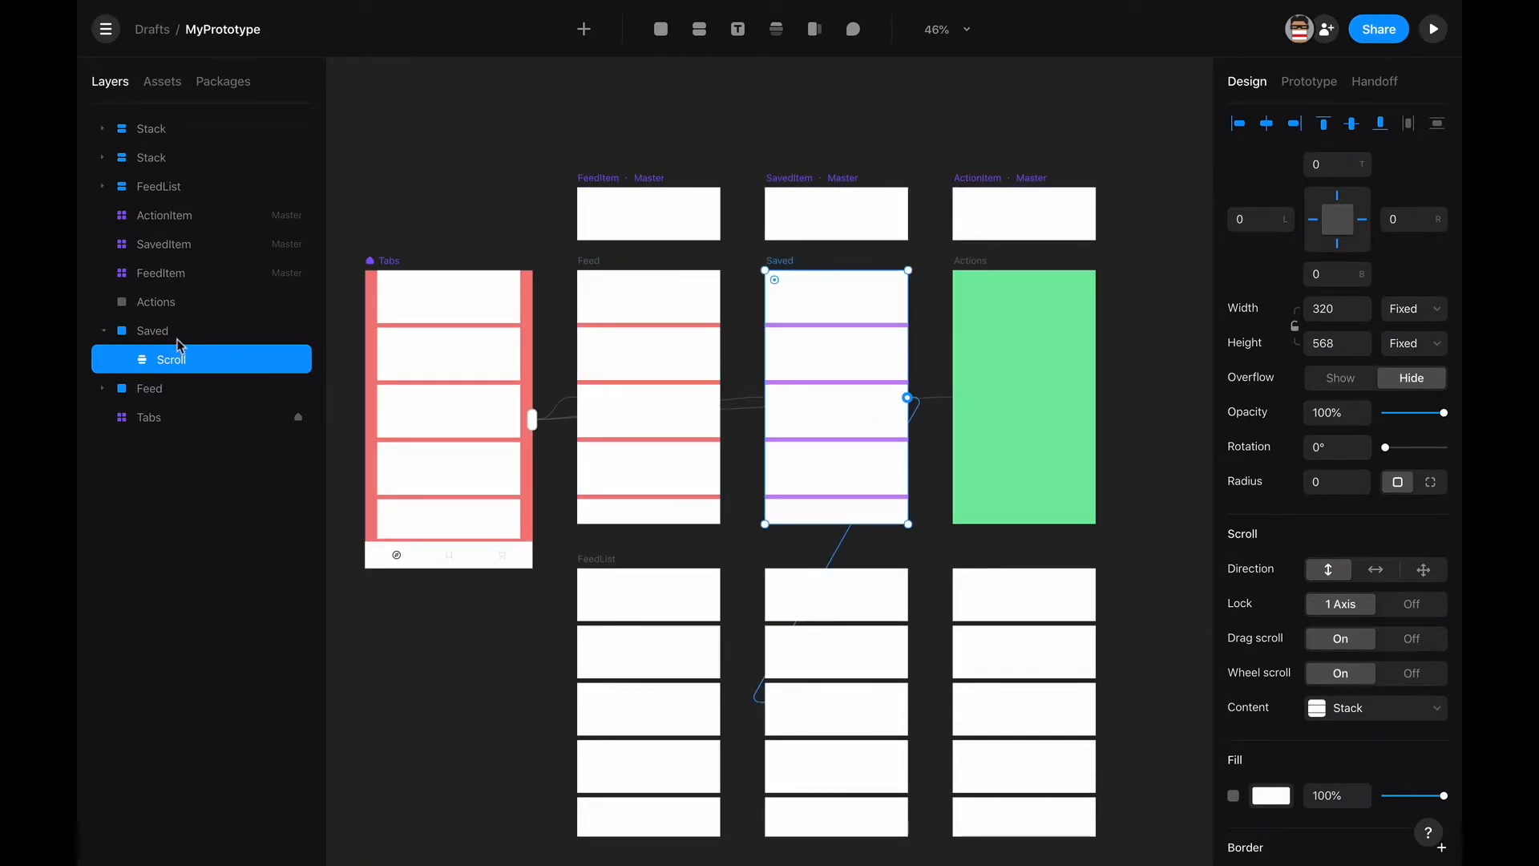
# Step: Rename the stack of SavedItem instances beneath the Saved screen as SavedList
pyautogui.click(785, 560)
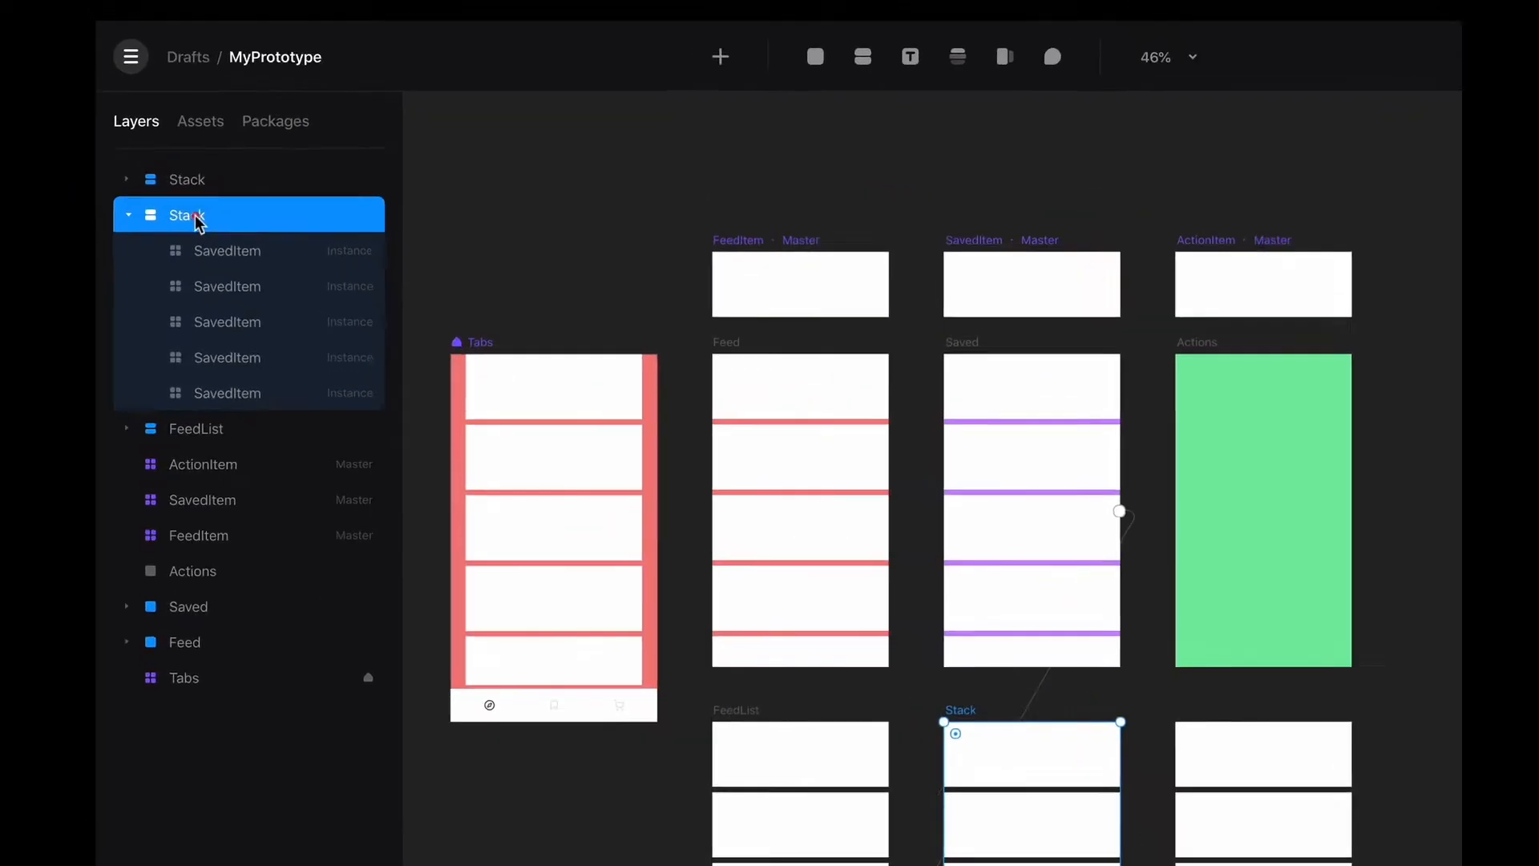
pyautogui.doubleClick(166, 157)
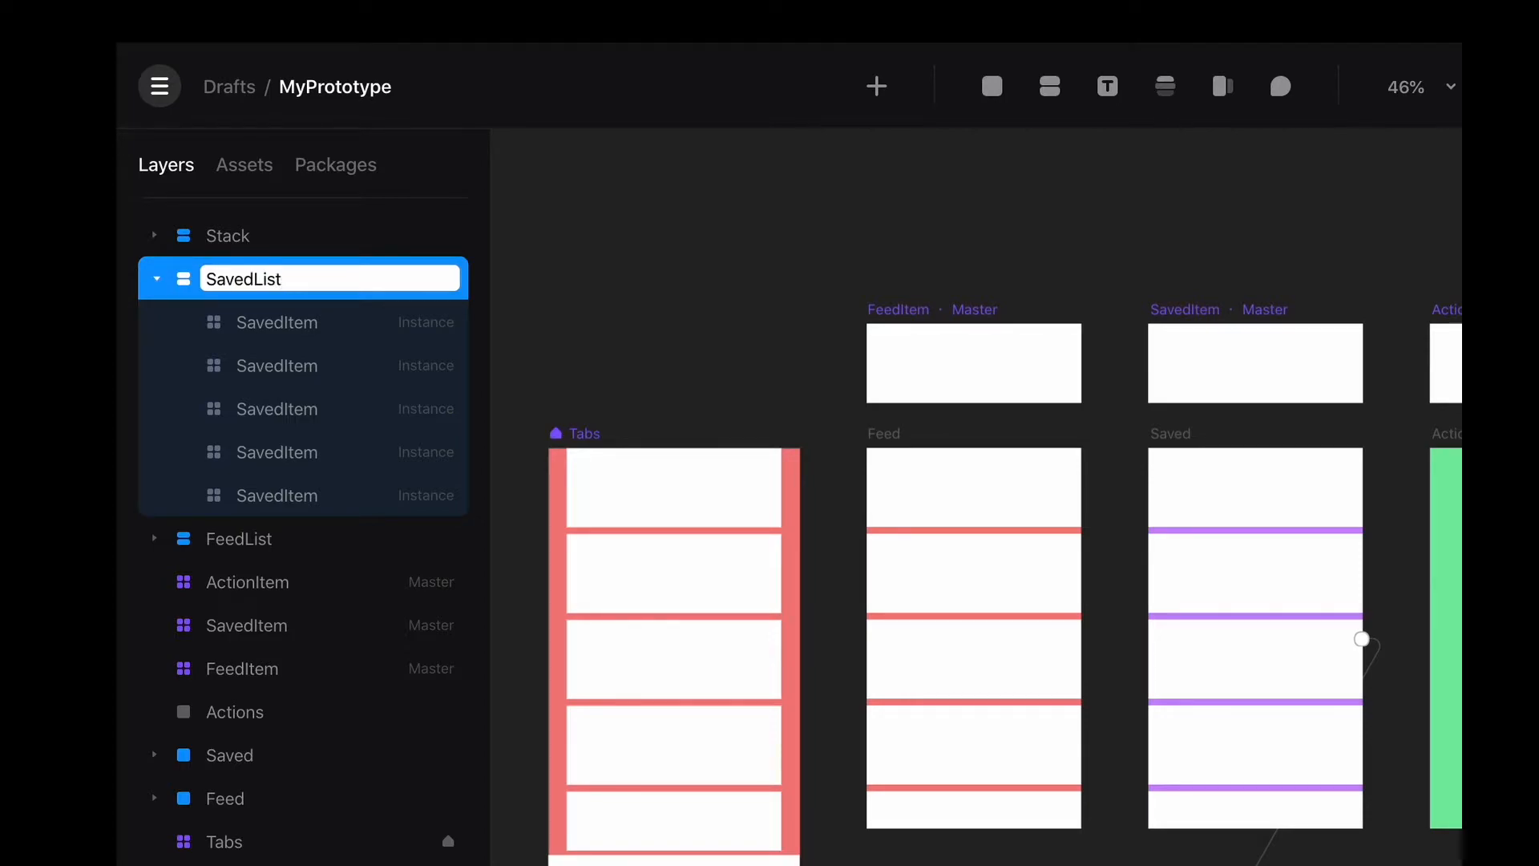
pyautogui.press('Return')
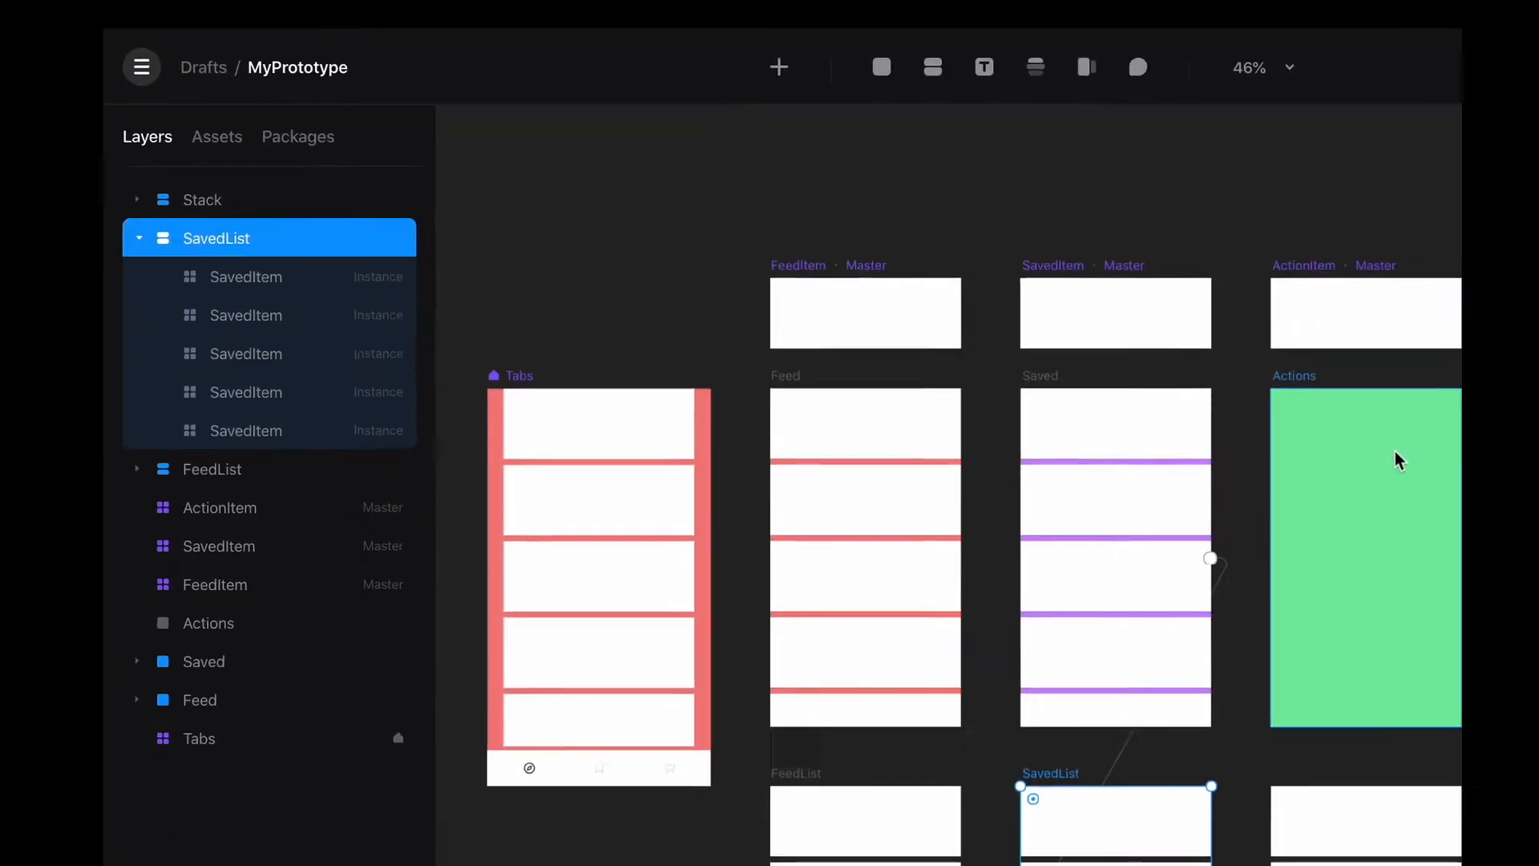
# Step: Draw a 320 by 568 Scroll area covering the Actions screen and connect it to the ActionItem stack below as its content
pyautogui.click(1058, 323)
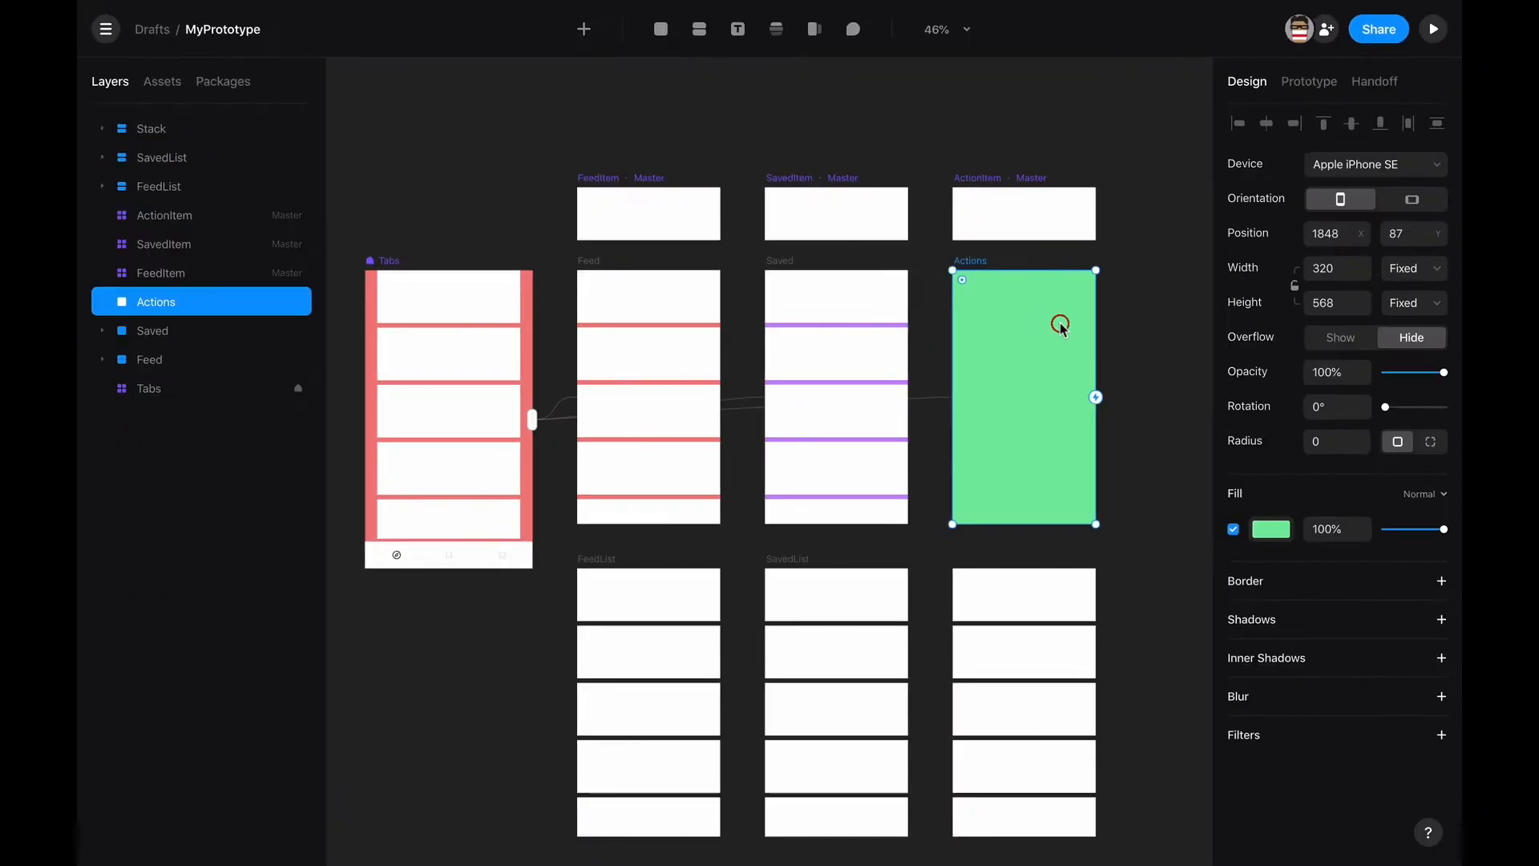
pyautogui.click(777, 32)
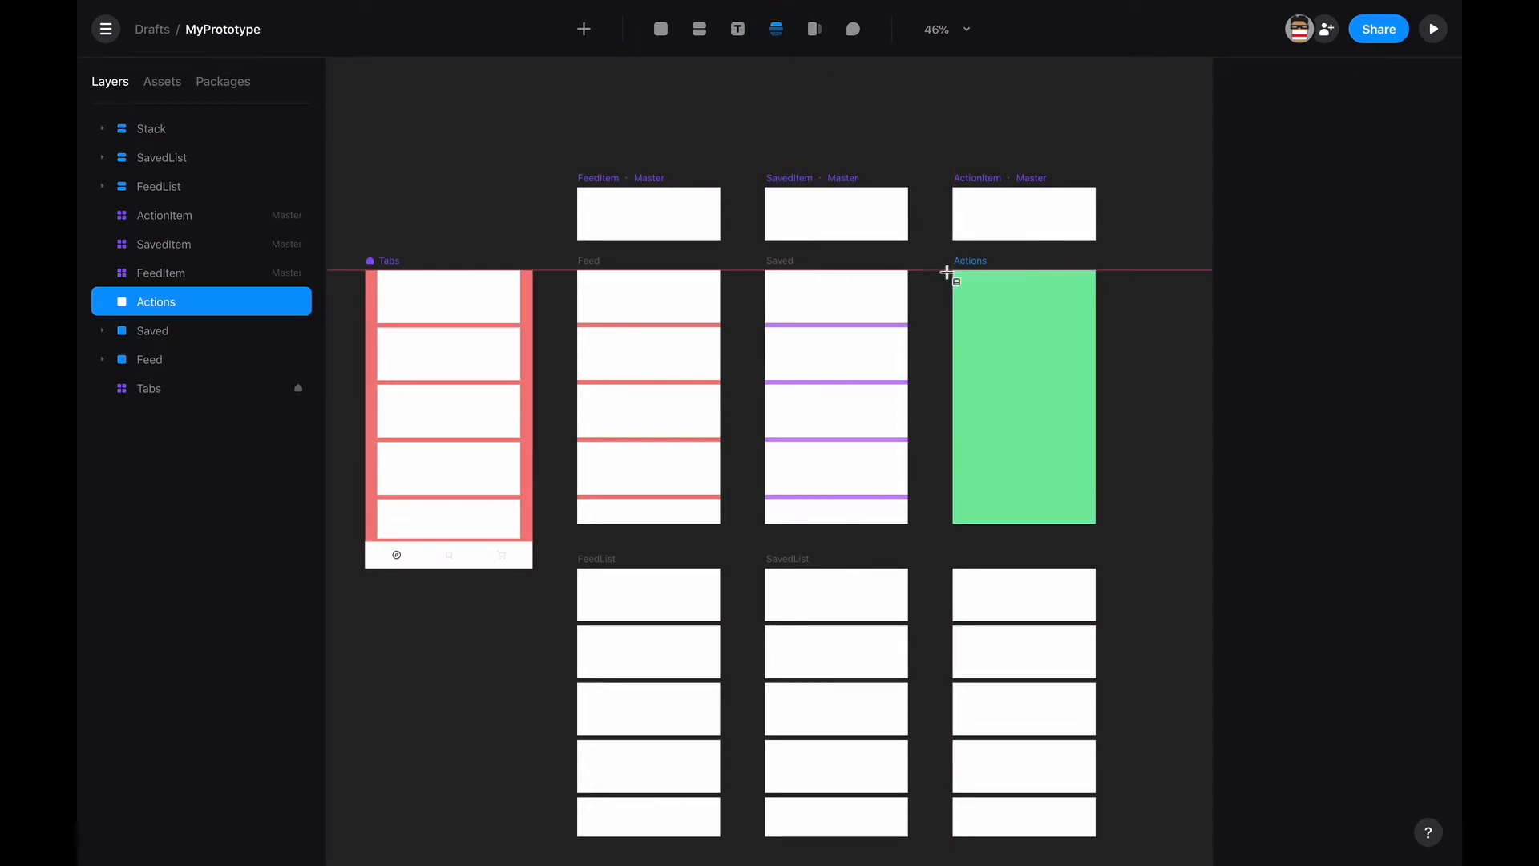
pyautogui.moveTo(953, 271); pyautogui.dragTo(1097, 524)
pyautogui.moveTo(1096, 399); pyautogui.dragTo(1001, 654)
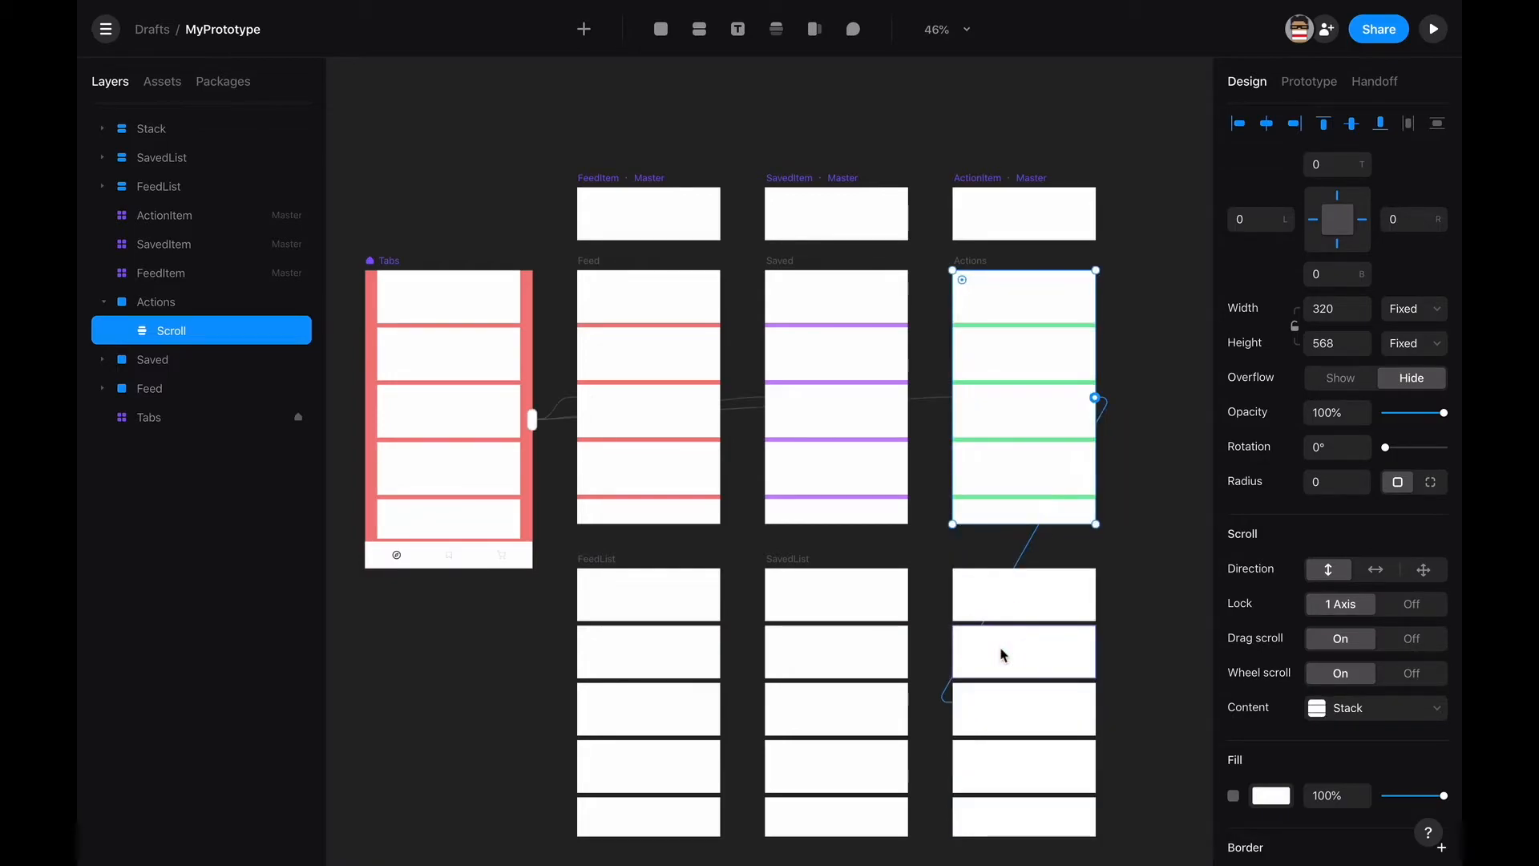
# Step: Rename the stack of ActionItem instances beneath the Actions screen as ActionList
pyautogui.click(966, 559)
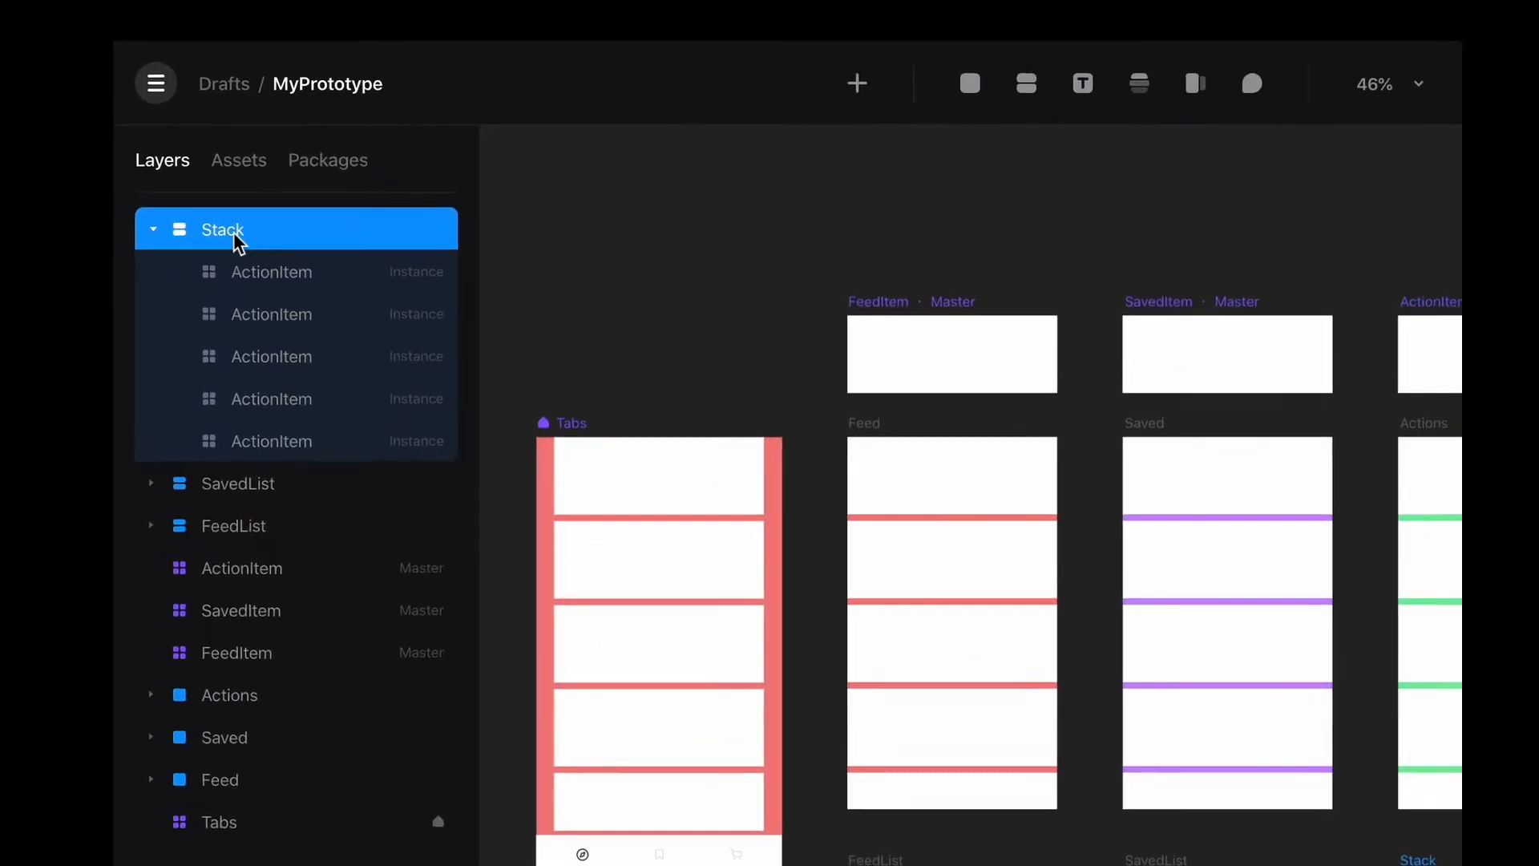
pyautogui.doubleClick(156, 130)
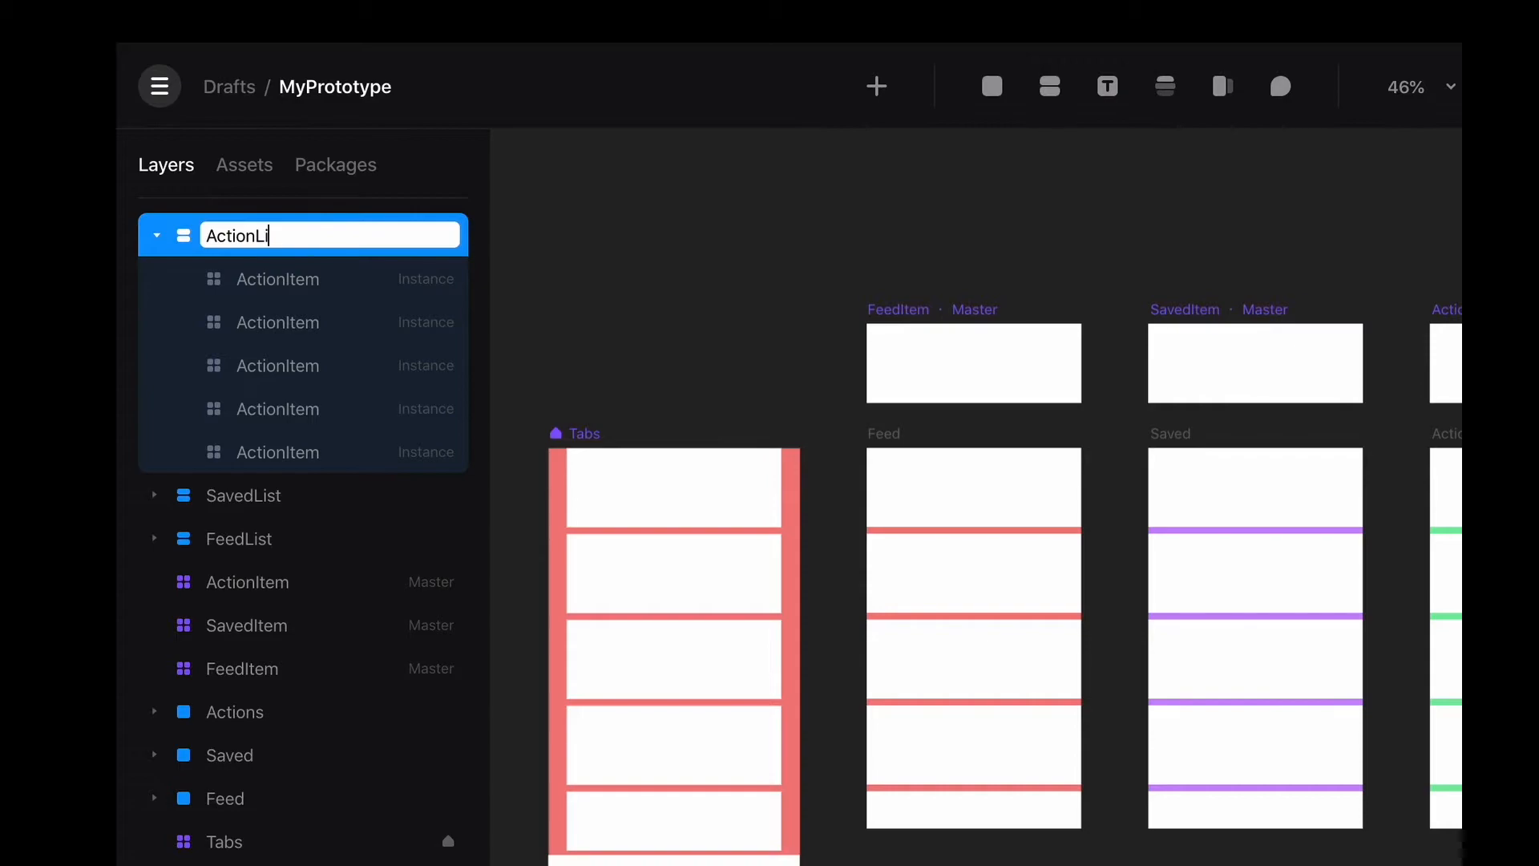
pyautogui.press('Return')
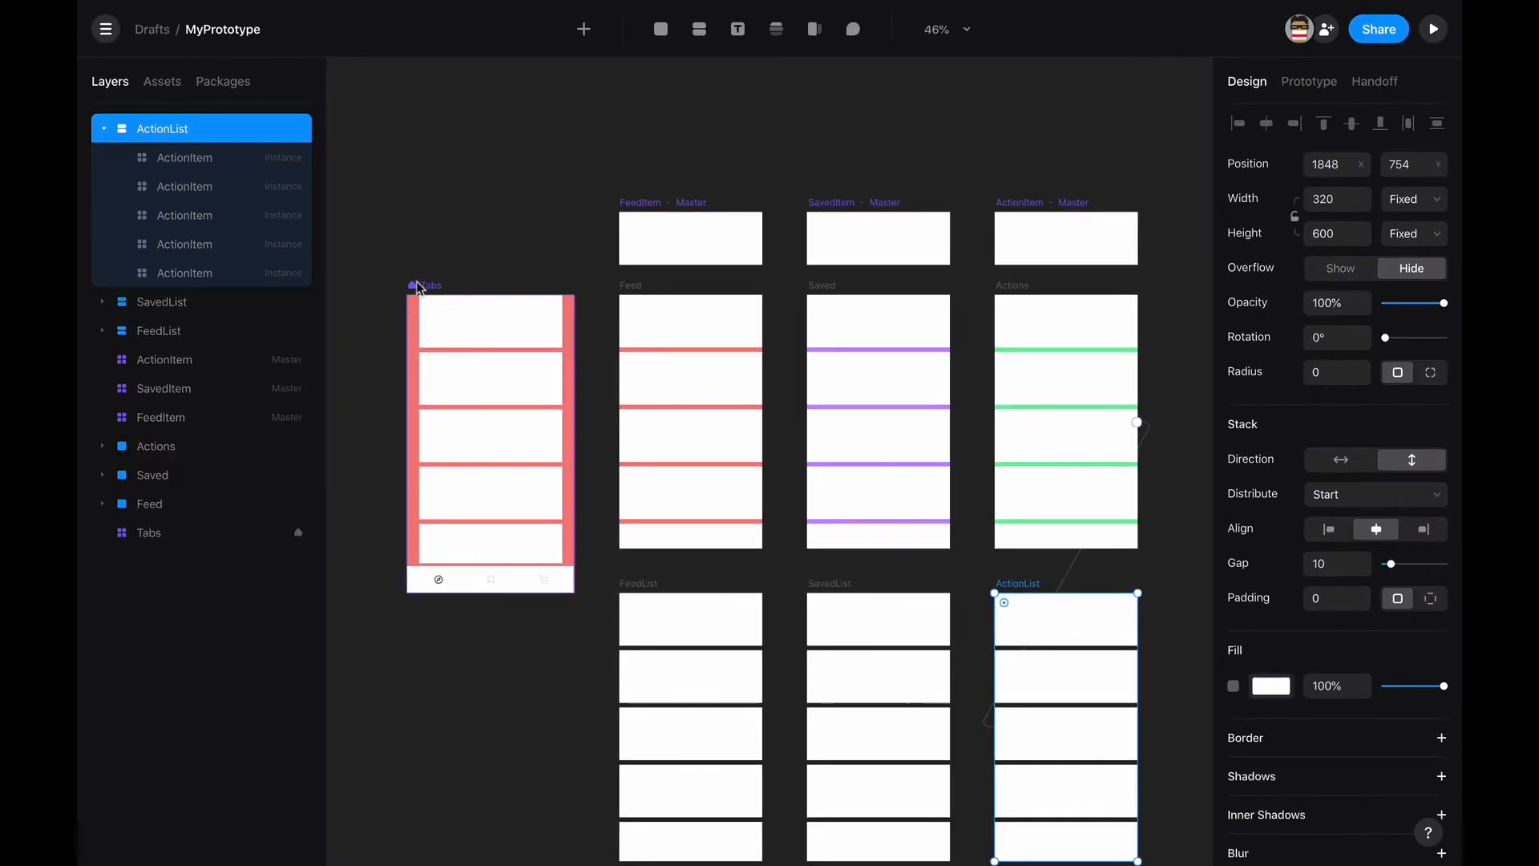
# Step: Preview the Tabs prototype, switch through the bookmark, shopping cart and compass tabs, and close the preview
pyautogui.click(584, 437)
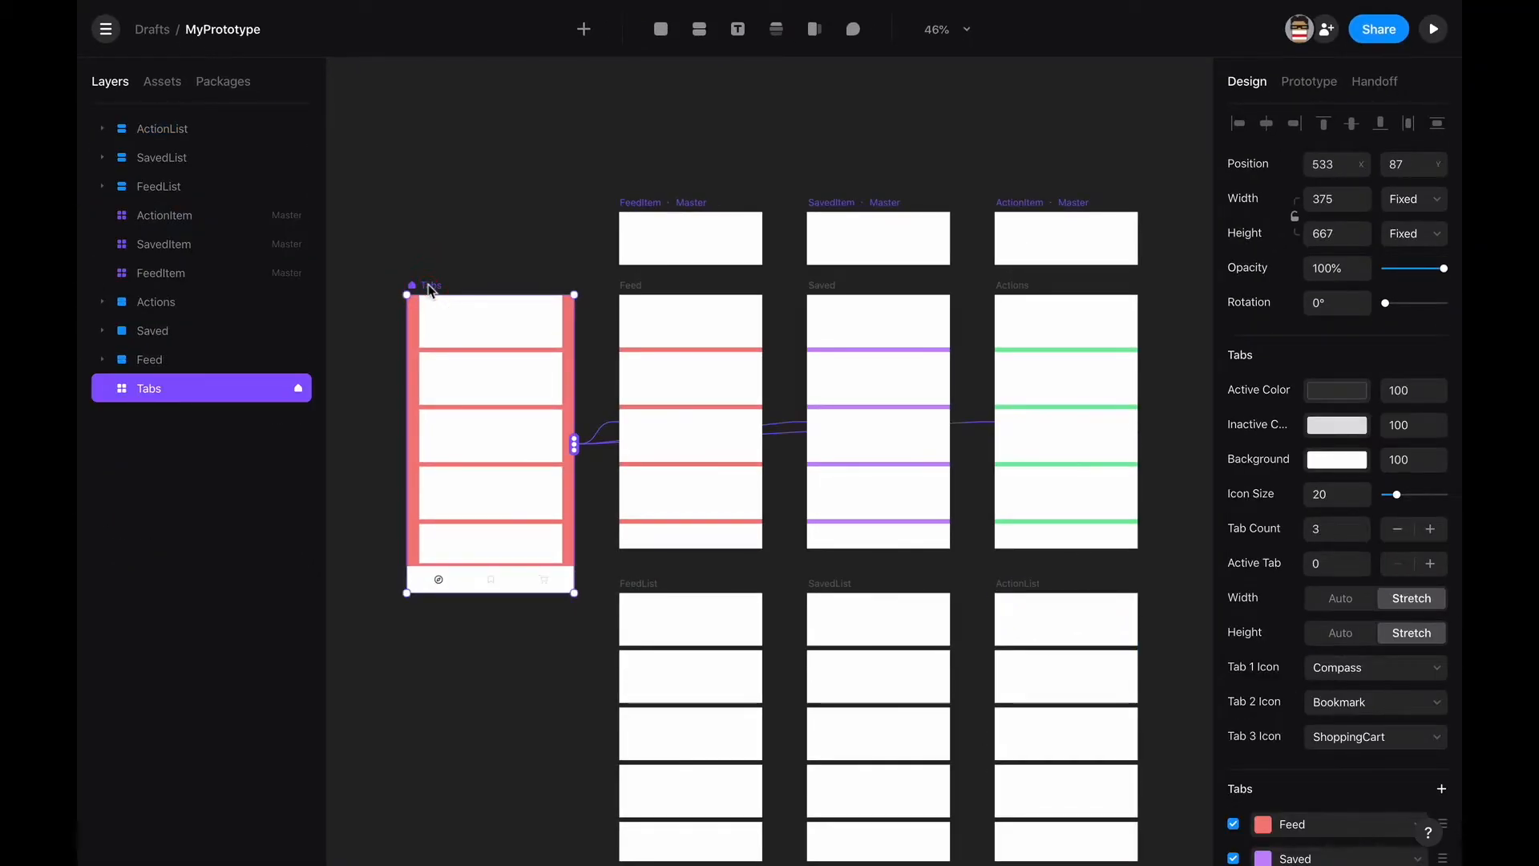
pyautogui.press('super+p')
pyautogui.moveTo(1208, 106); pyautogui.dragTo(793, 84)
pyautogui.click(862, 740)
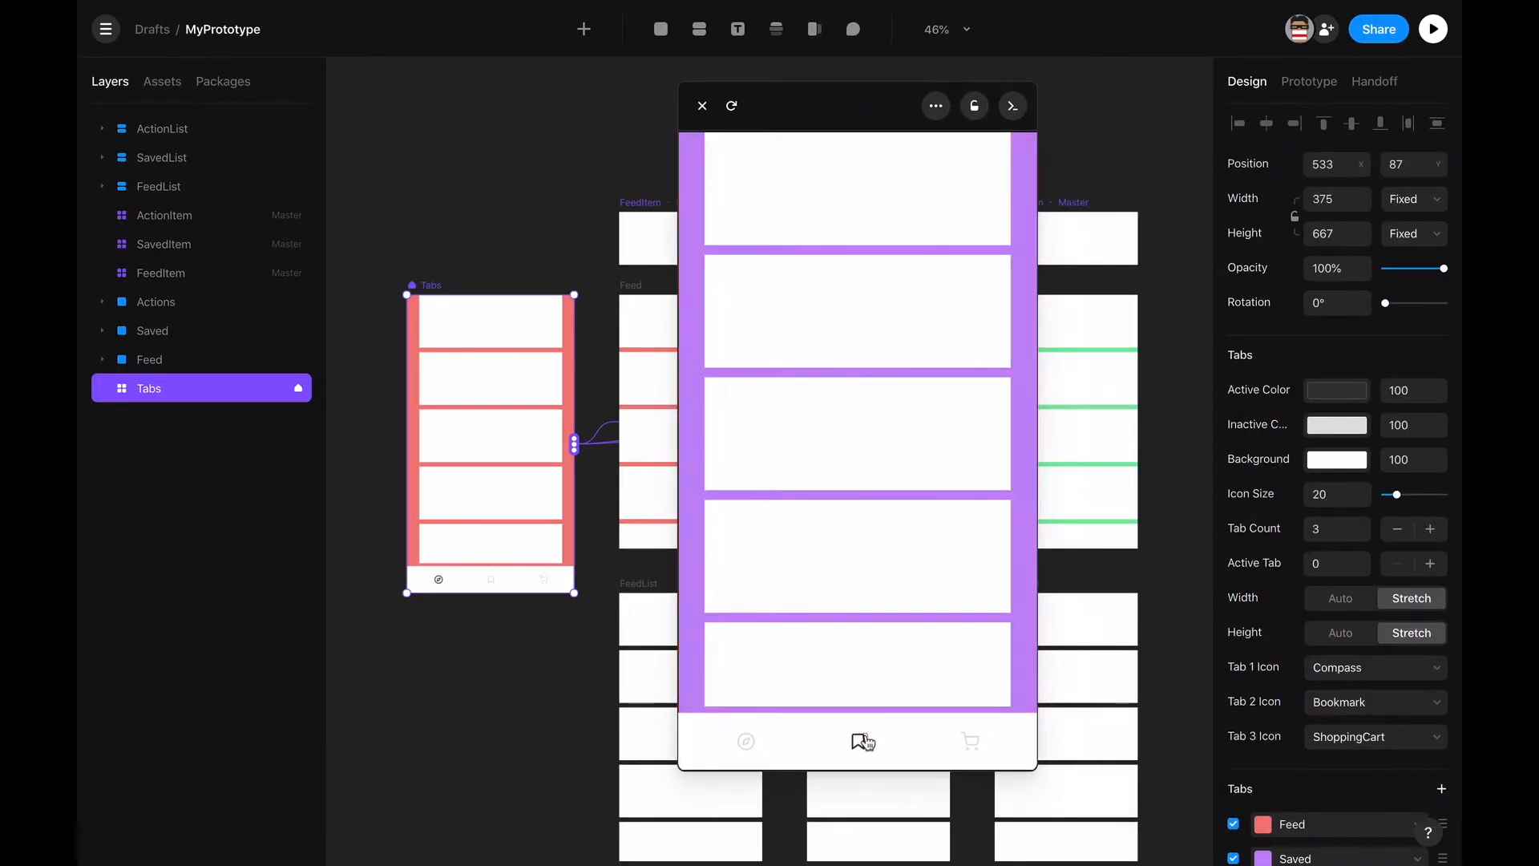
pyautogui.click(993, 742)
pyautogui.click(756, 739)
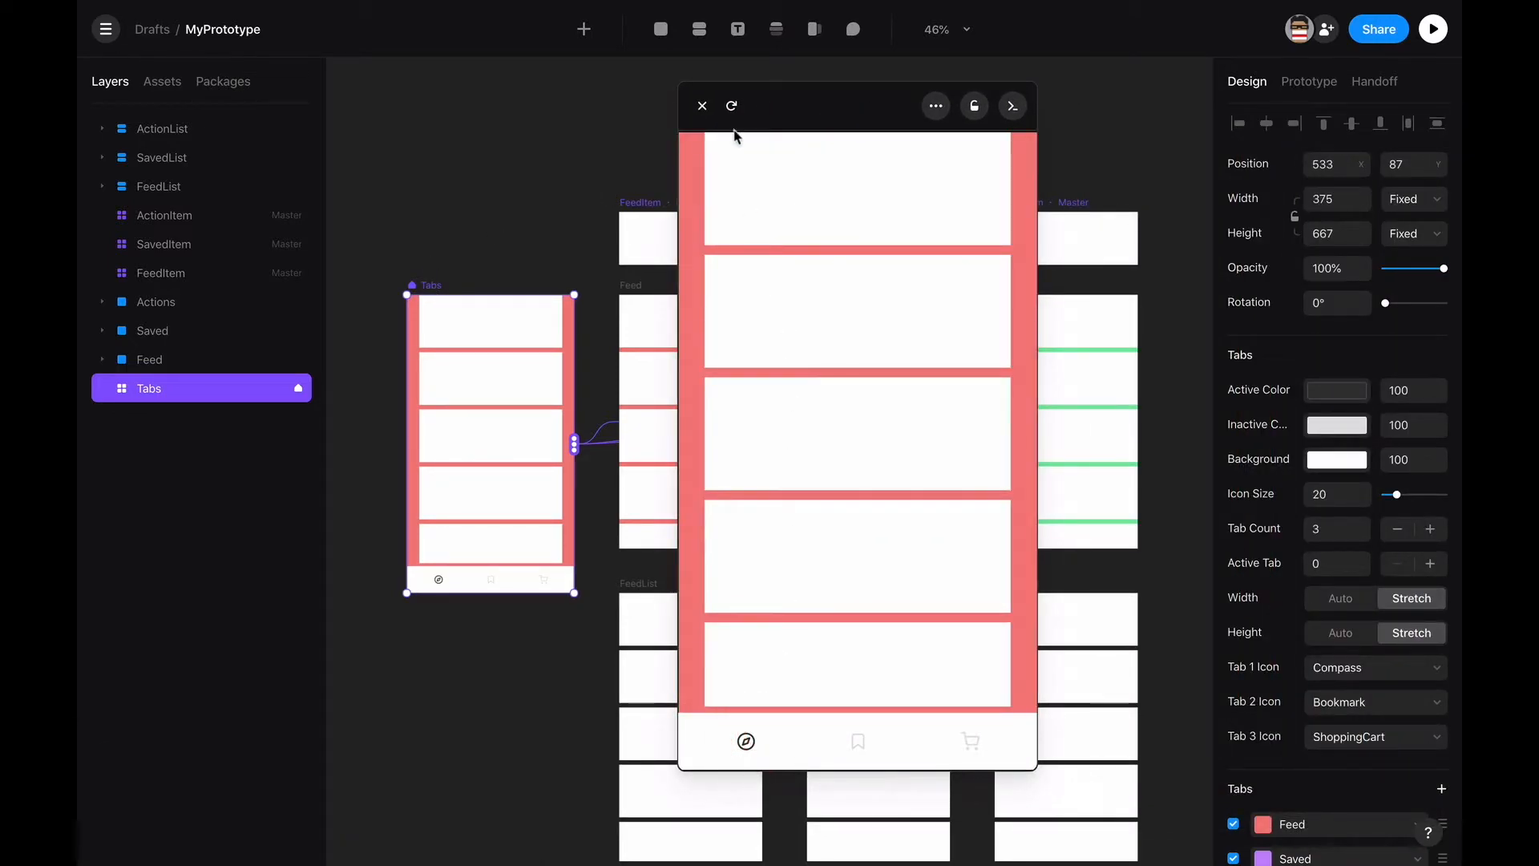
pyautogui.click(704, 108)
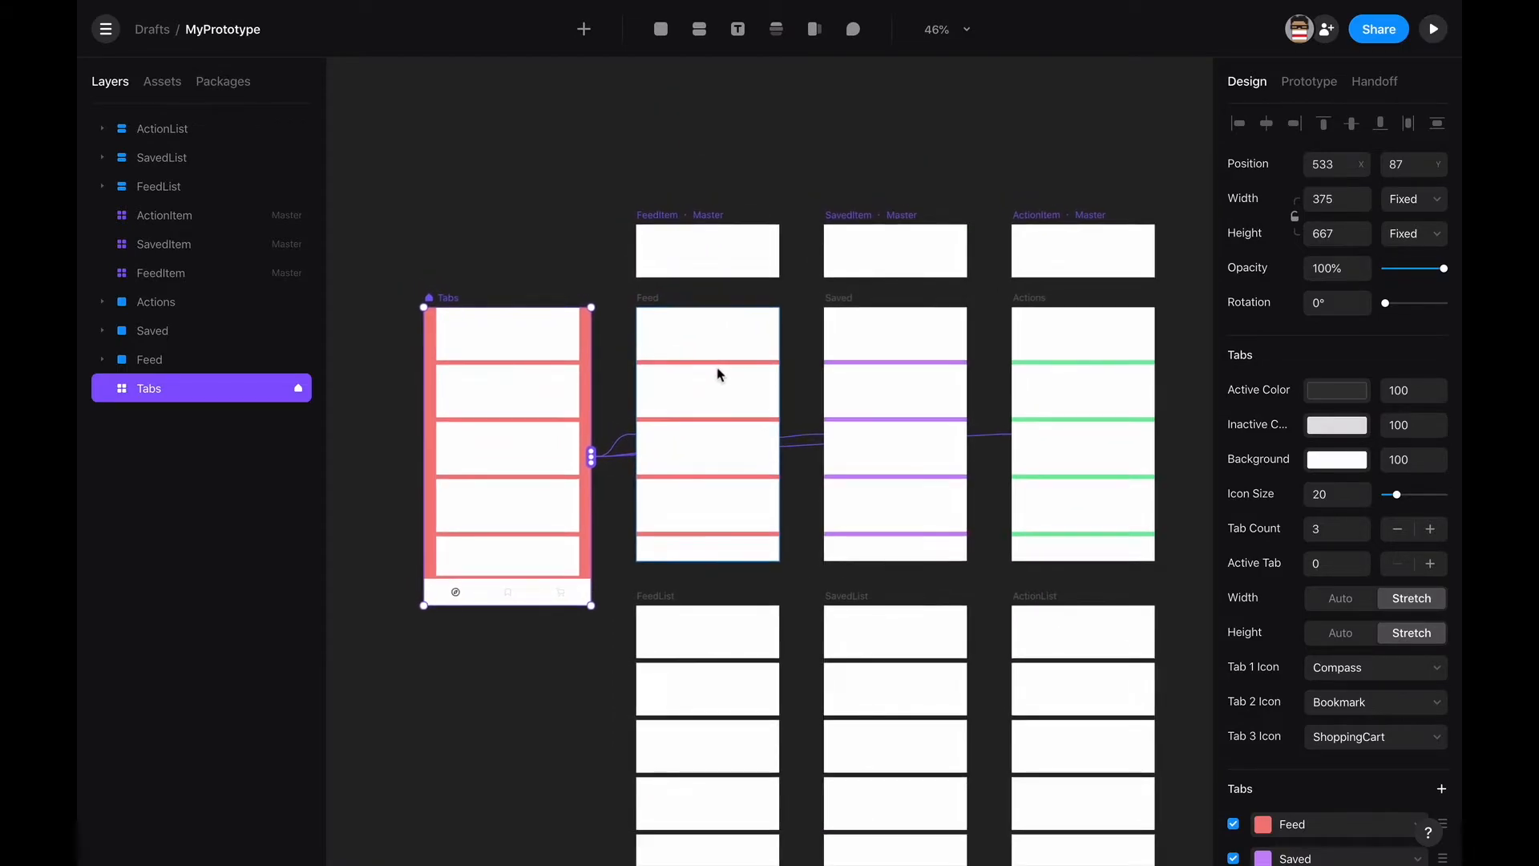
# Step: Set the padding of the FeedList stack to 12
pyautogui.scroll(-2, 720, 381)
pyautogui.hscroll(1, 720, 388)
pyautogui.click(646, 577)
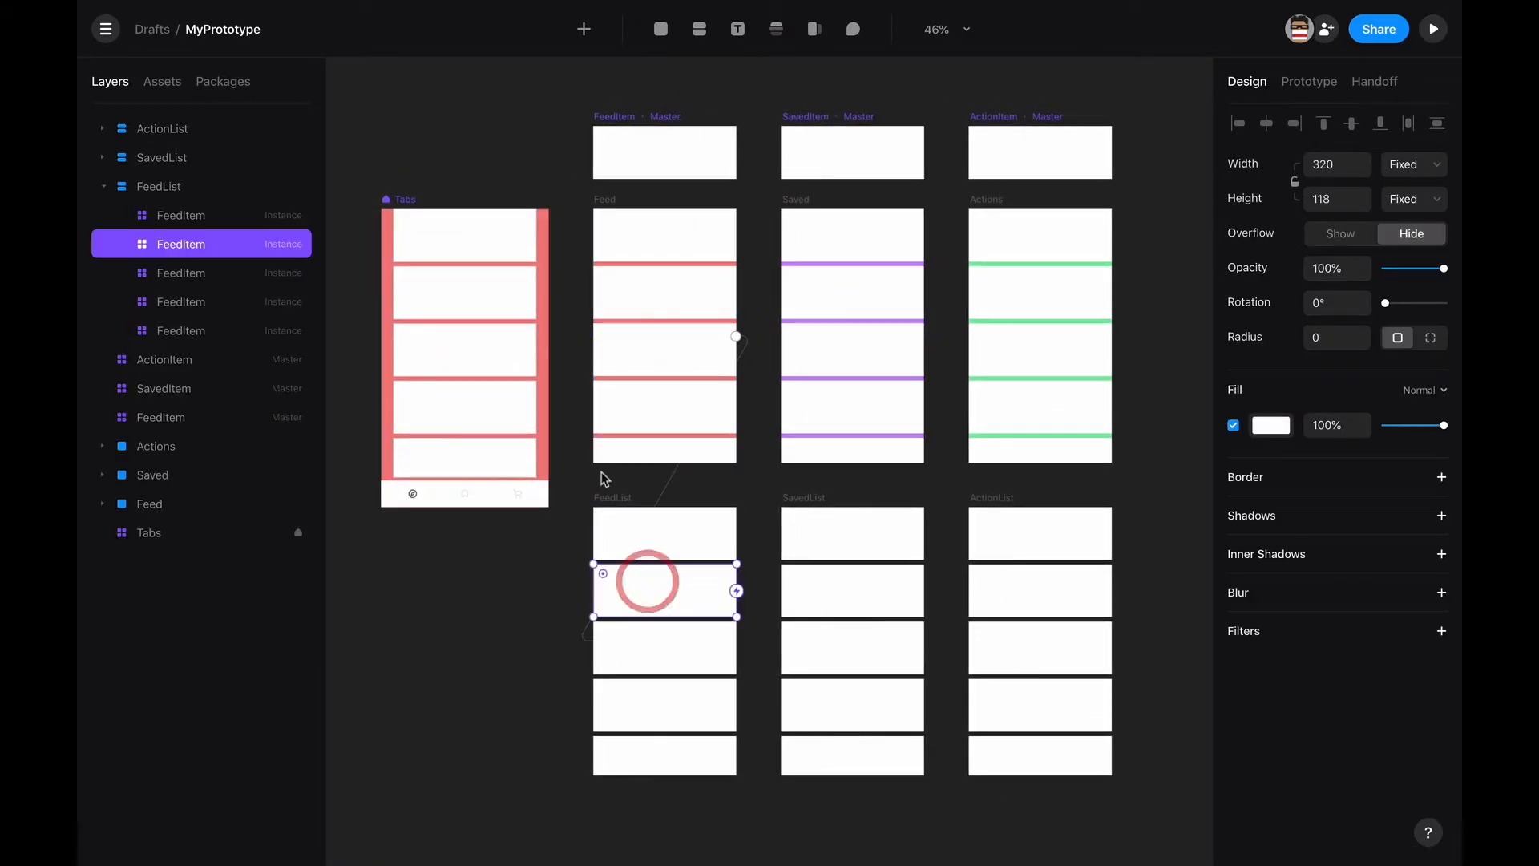
pyautogui.click(614, 496)
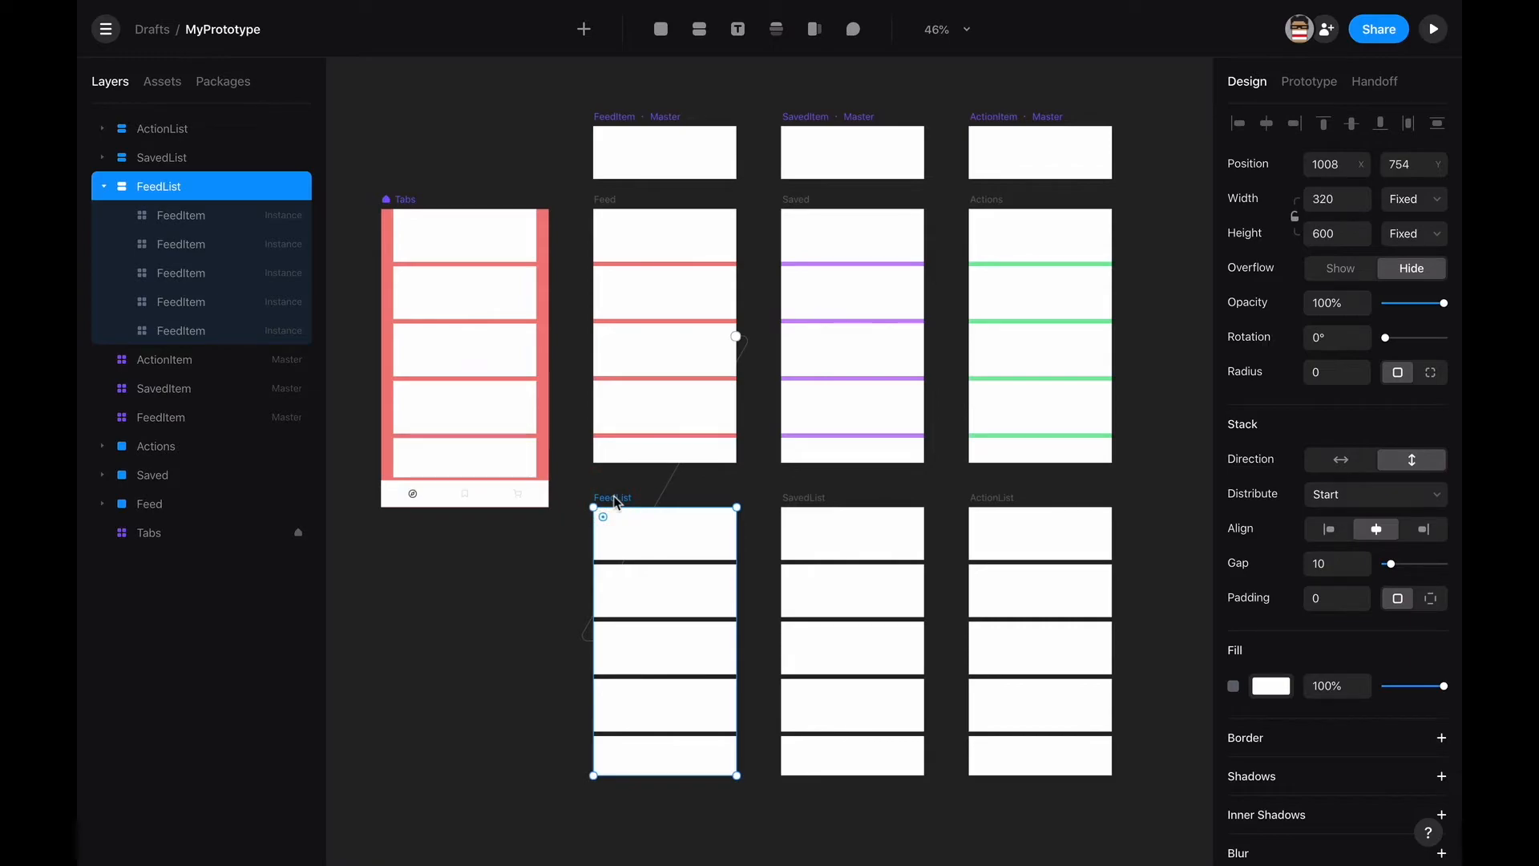
pyautogui.click(624, 146)
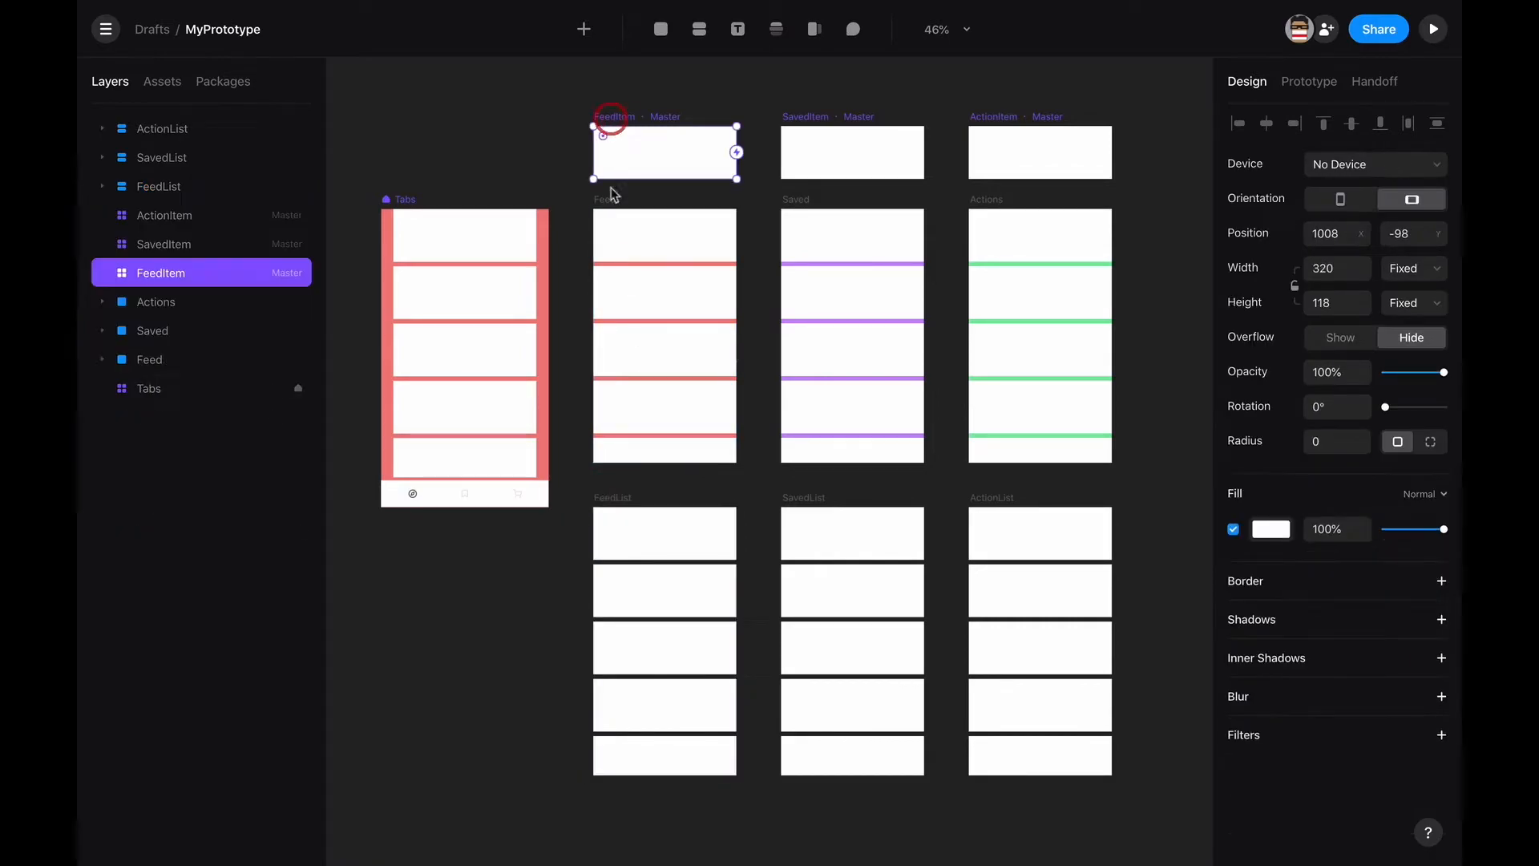
pyautogui.click(614, 497)
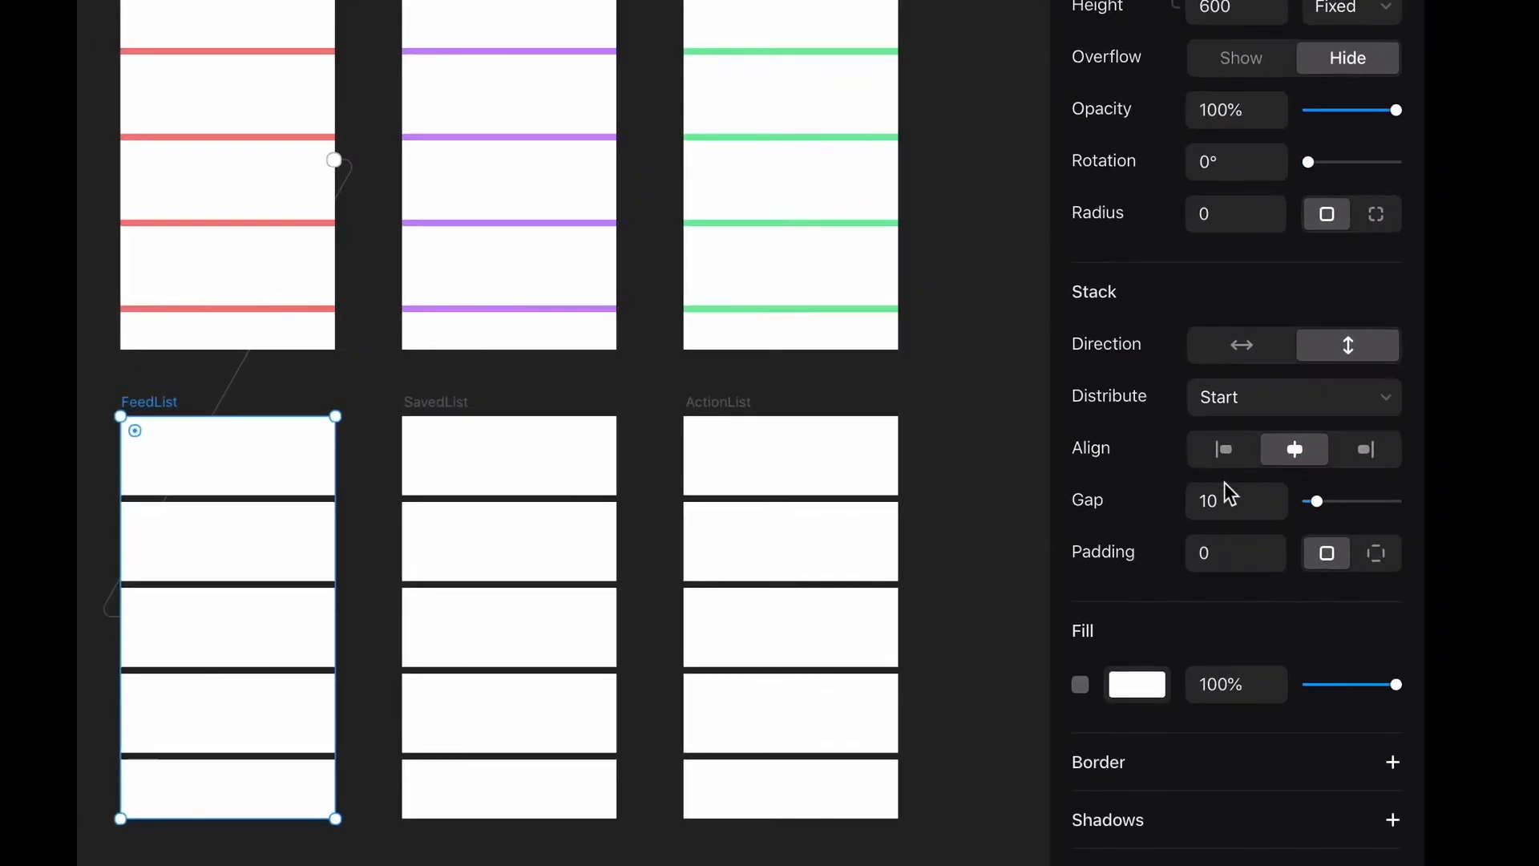
pyautogui.click(1232, 550)
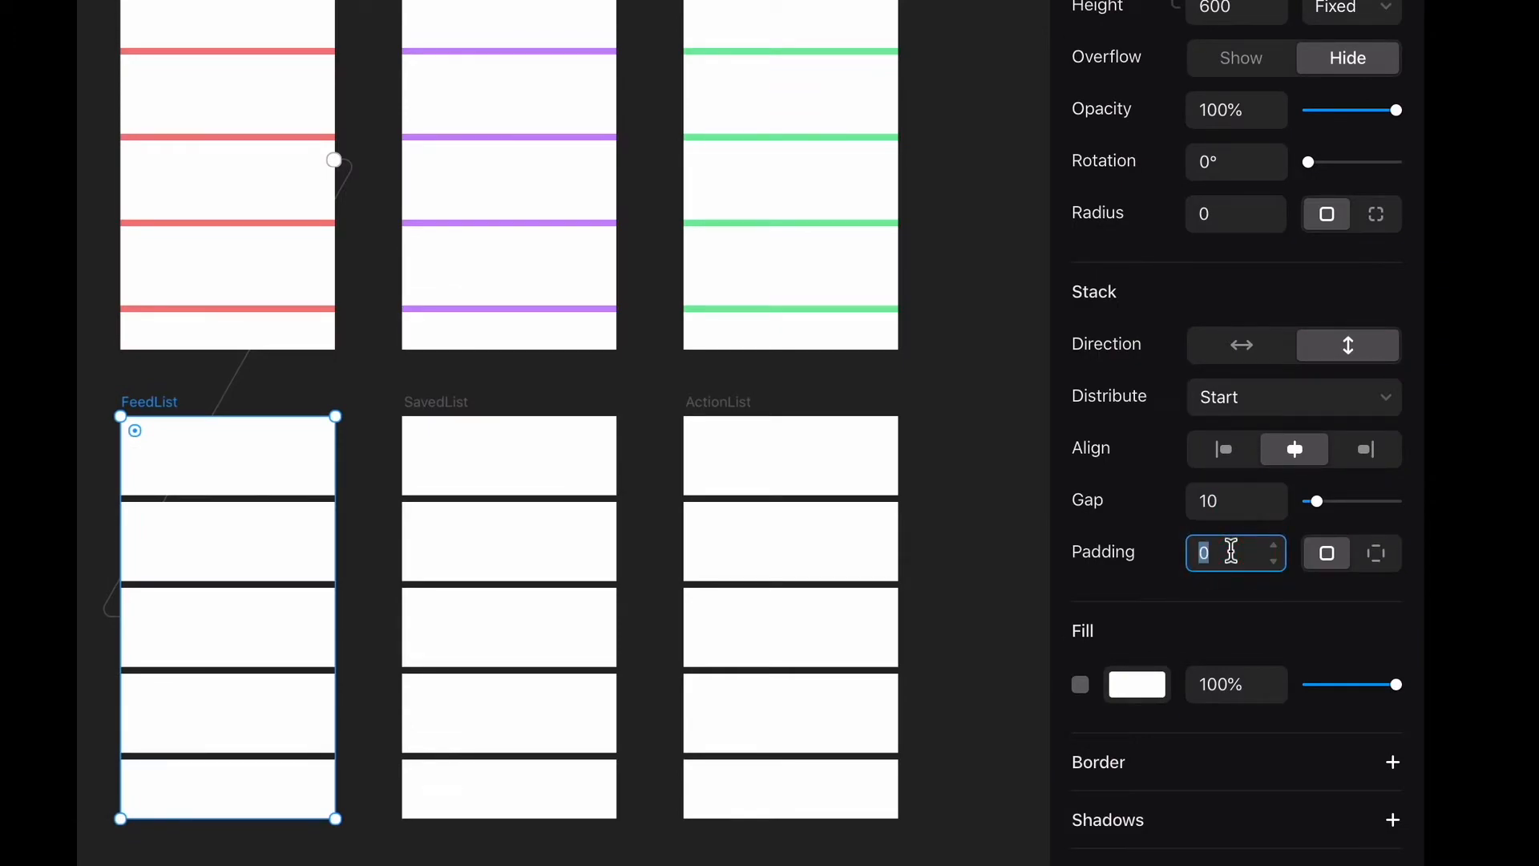
pyautogui.write('12')
pyautogui.press('Return')
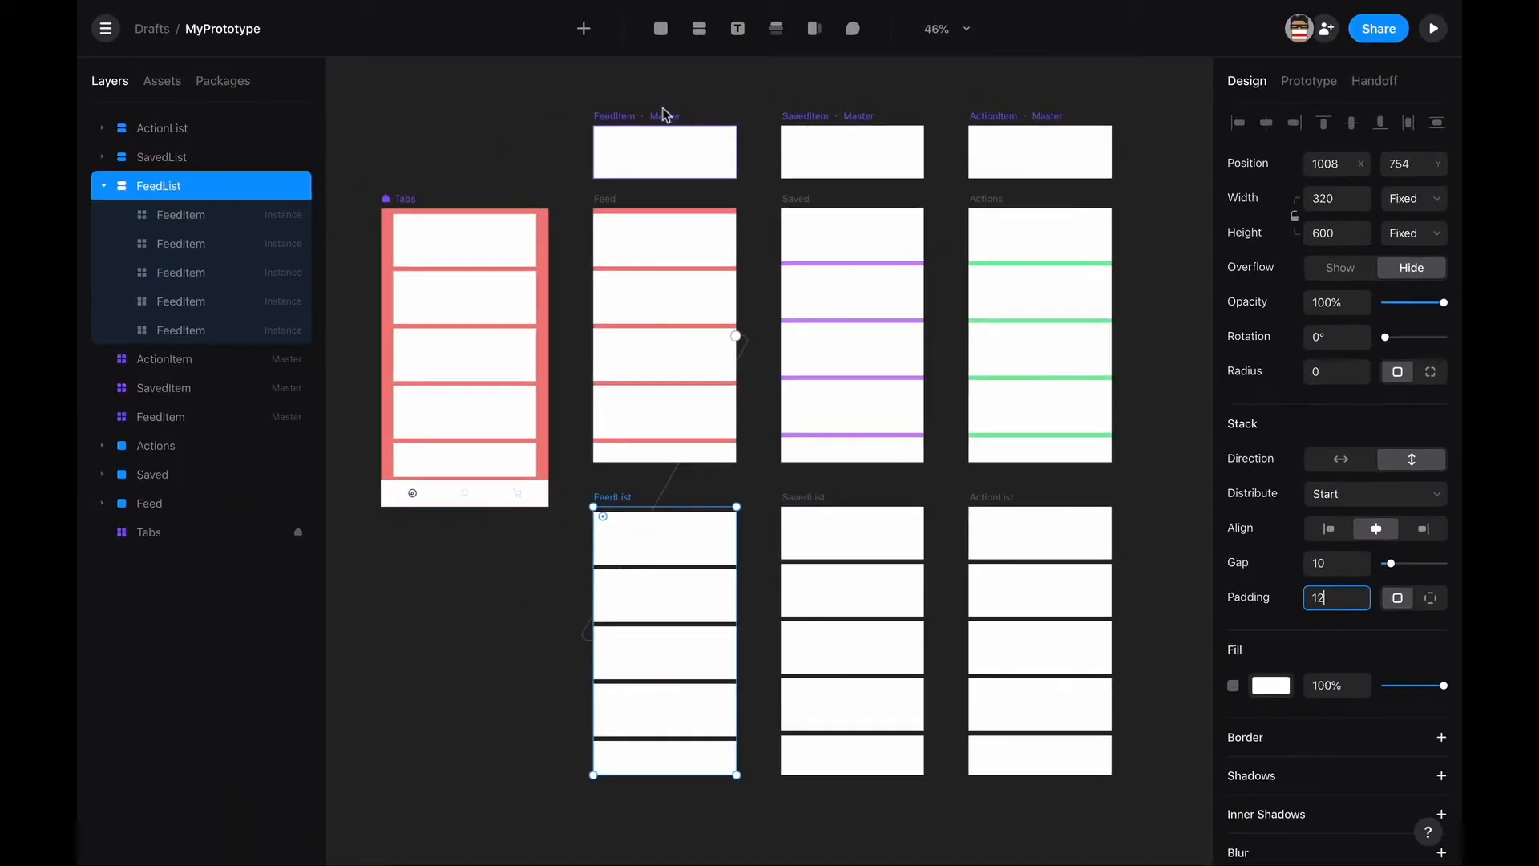
# Step: Shrink the FeedItem master proportionally about its centre to about 276 by 102 and round its corners to a radius of 12
pyautogui.click(661, 117)
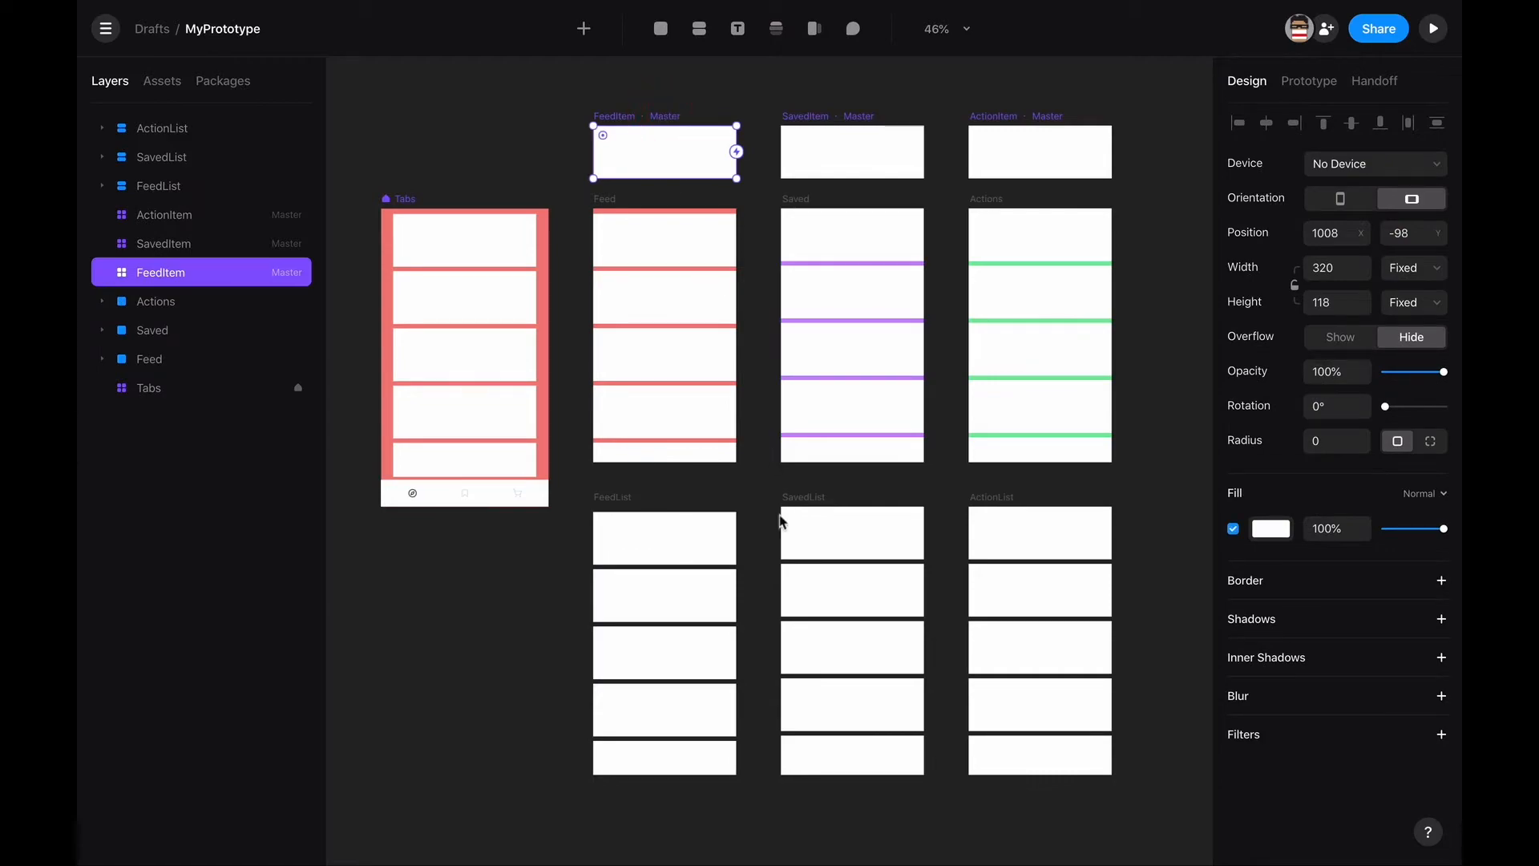
pyautogui.moveTo(737, 135); pyautogui.dragTo(716, 143)
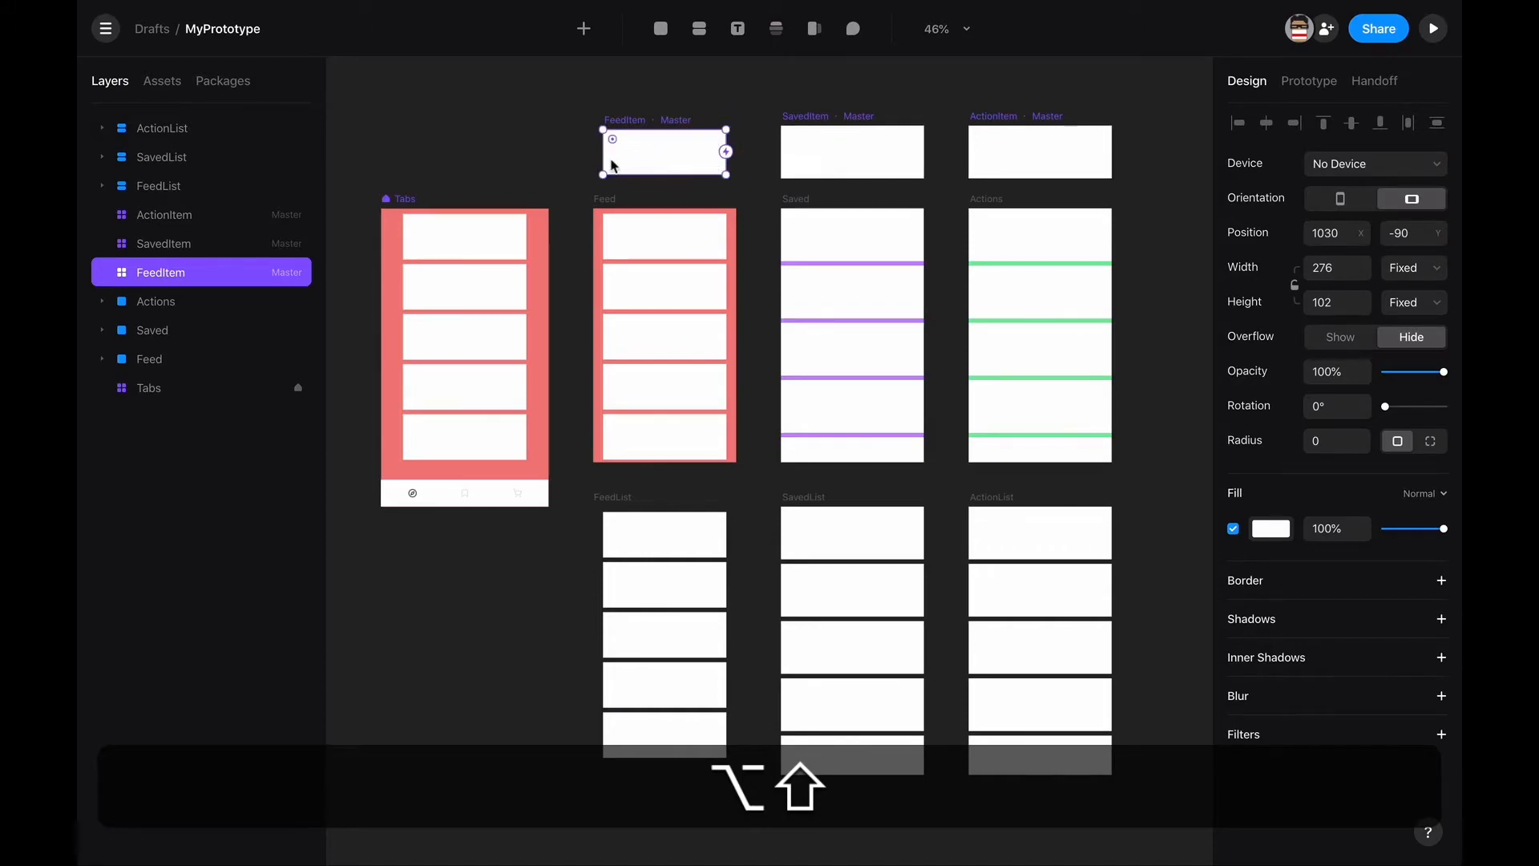
pyautogui.moveTo(612, 138); pyautogui.dragTo(615, 145)
pyautogui.scroll(5, 615, 145)
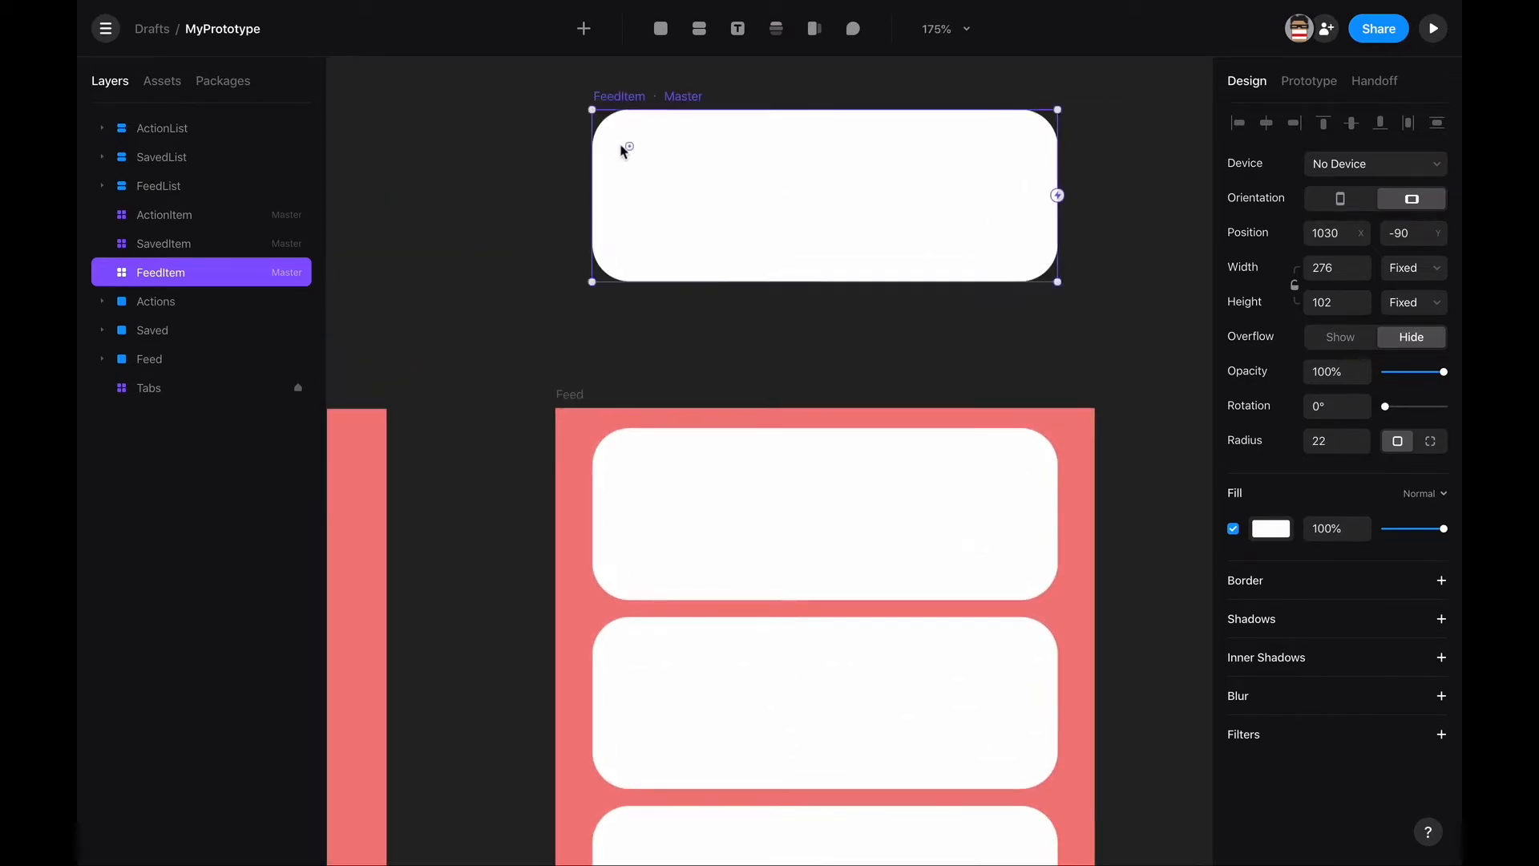
pyautogui.moveTo(625, 145); pyautogui.dragTo(615, 130)
pyautogui.hscroll(3, 715, 158)
pyautogui.scroll(1, 714, 158)
pyautogui.scroll(-10, 719, 169)
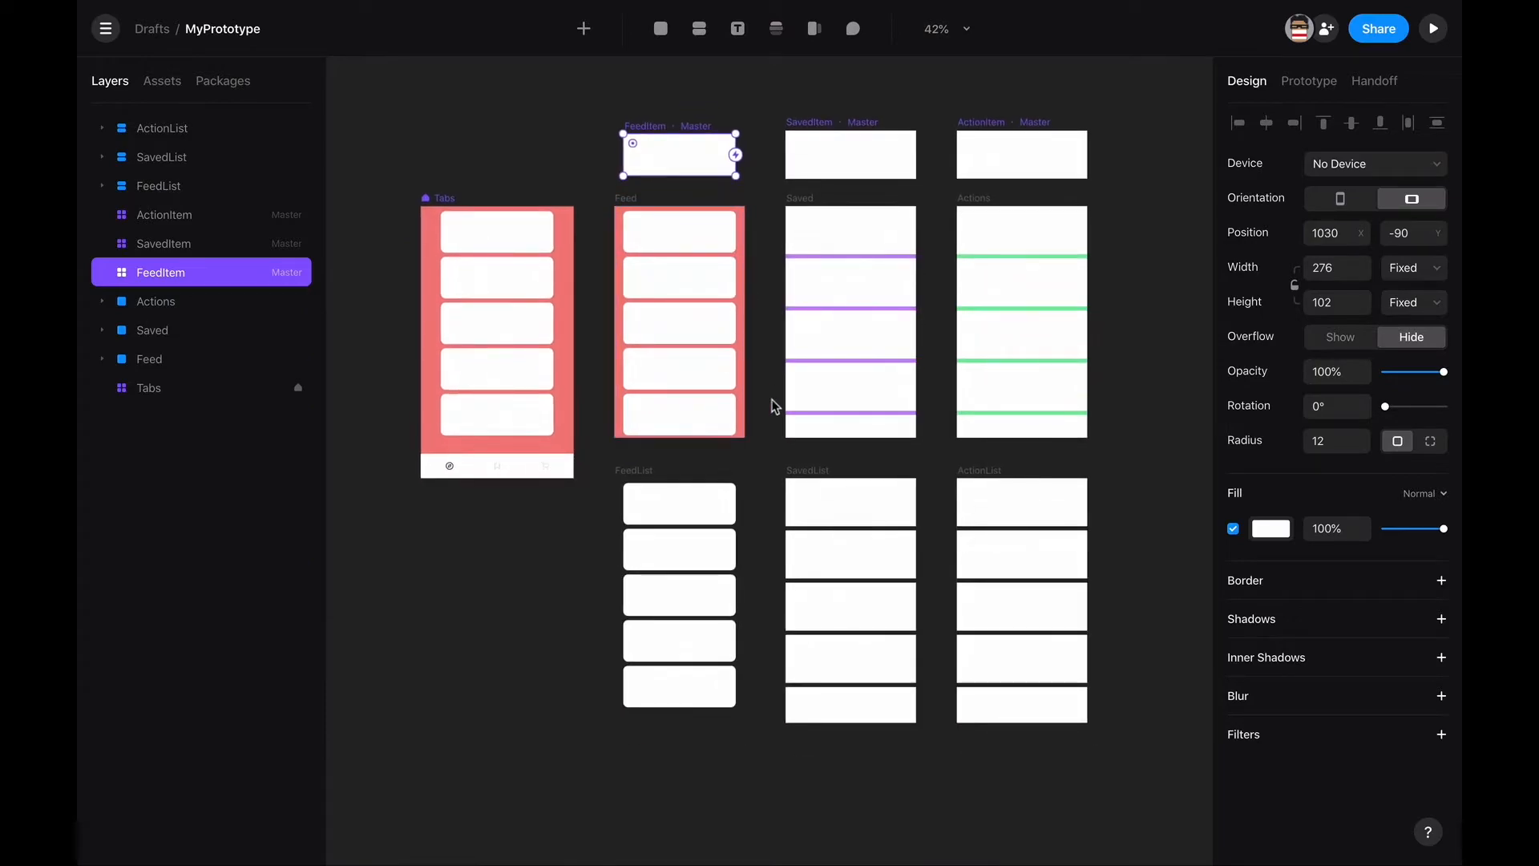
# Step: Set the gap of the SavedList stack to 0
pyautogui.hscroll(5, 732, 436)
pyautogui.scroll(-1, 732, 436)
pyautogui.scroll(3, 694, 151)
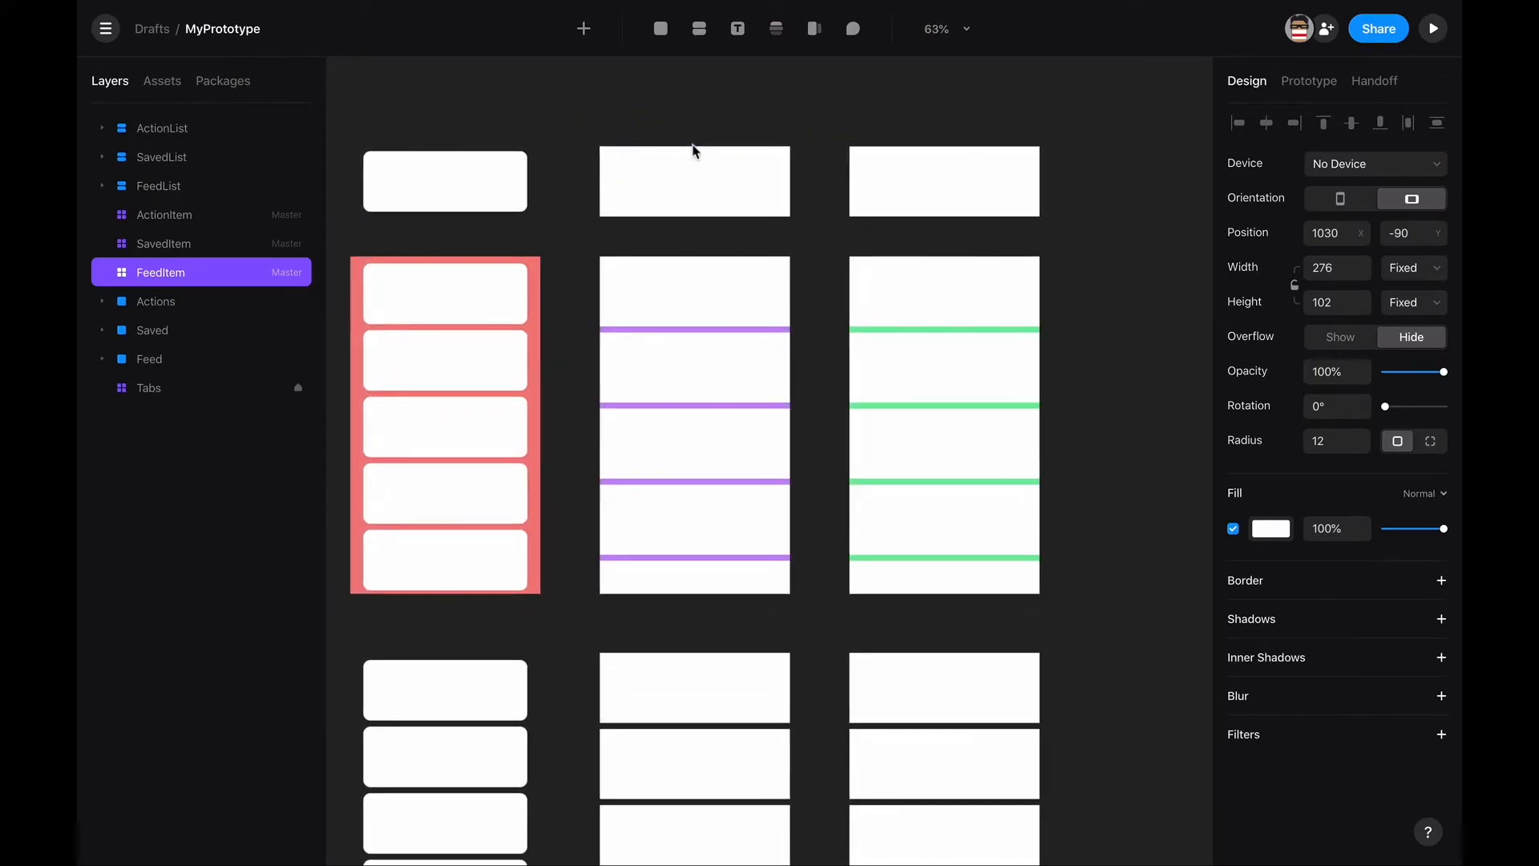
pyautogui.scroll(1, 692, 510)
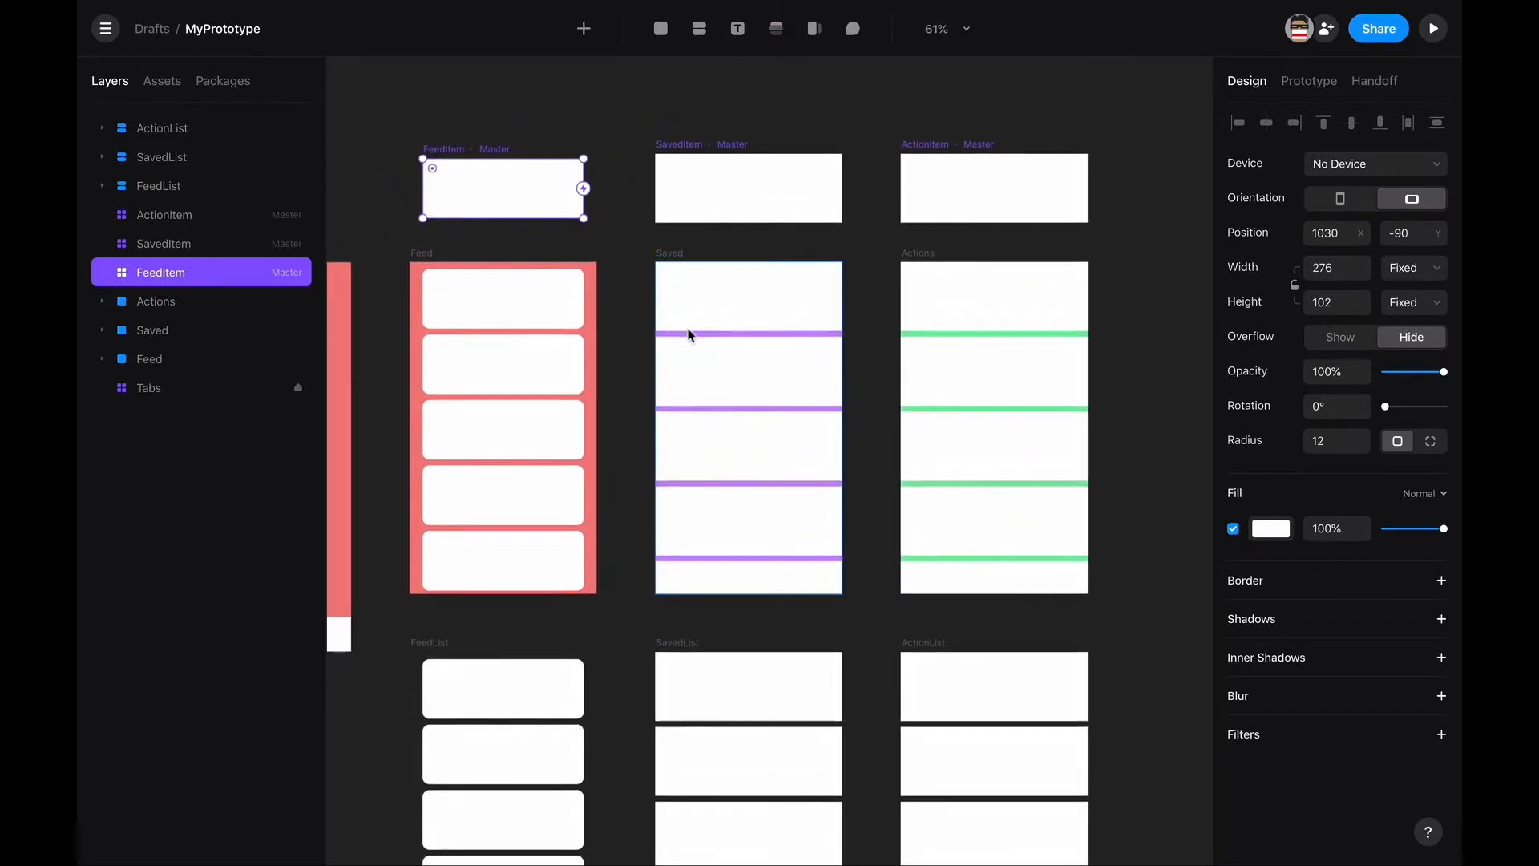
pyautogui.scroll(-2, 768, 616)
pyautogui.hscroll(-1, 768, 616)
pyautogui.click(722, 594)
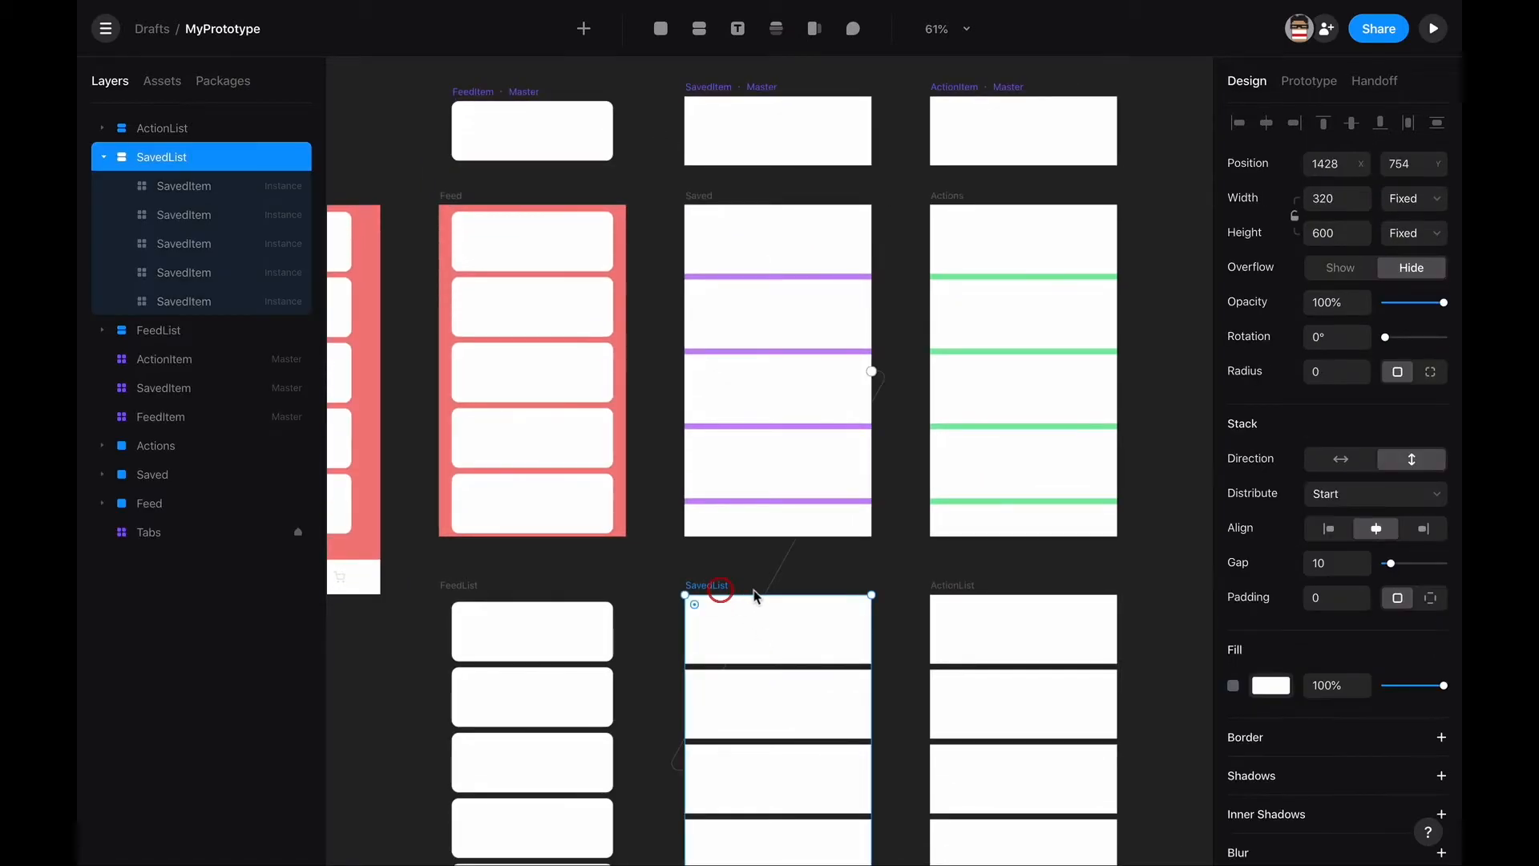
pyautogui.click(1342, 563)
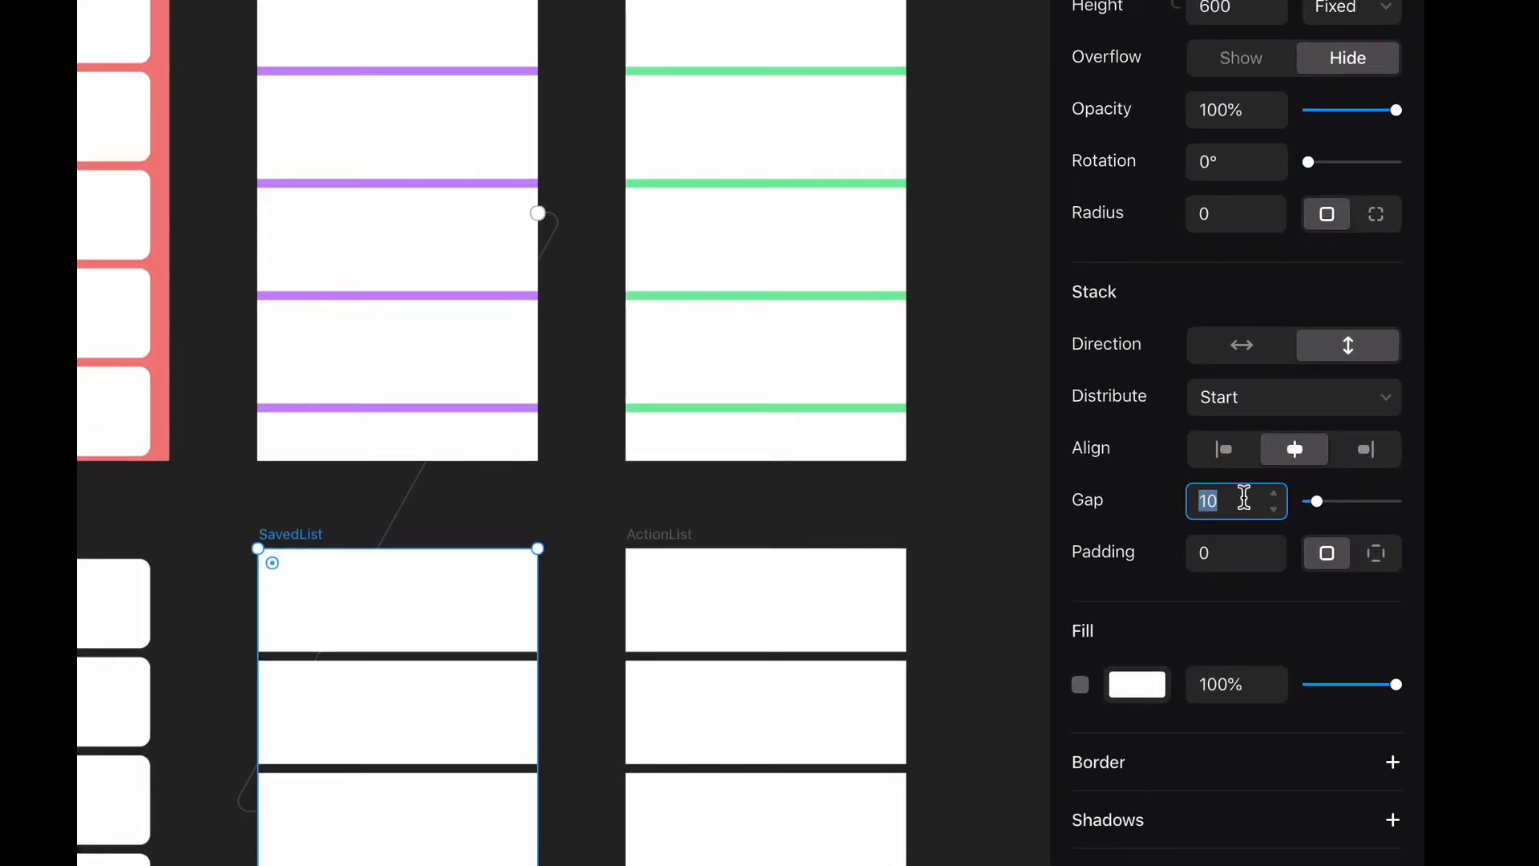
pyautogui.write('0')
pyautogui.press('Return')
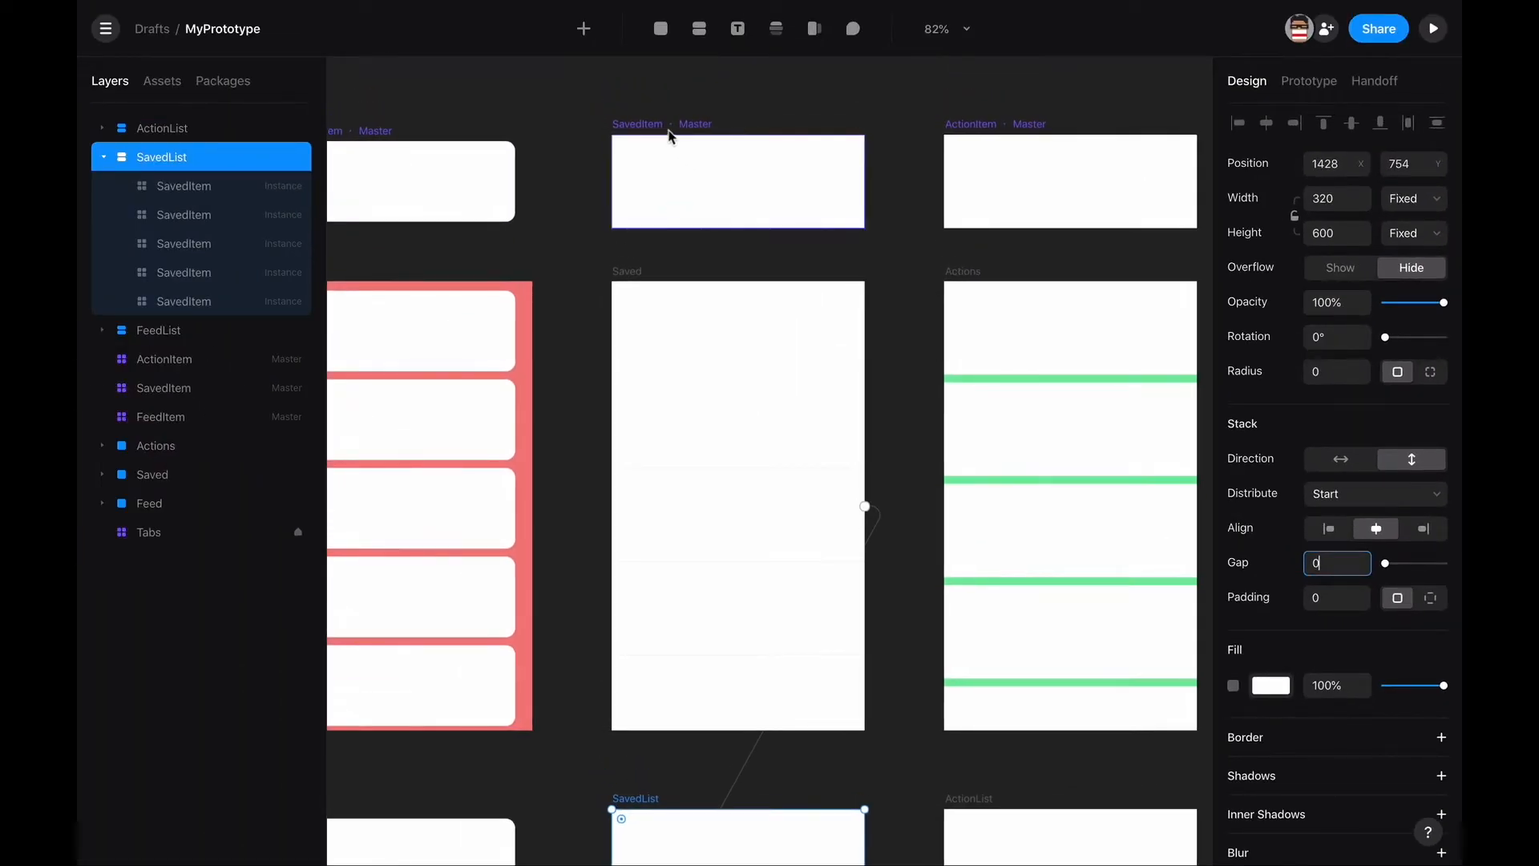
# Step: Add a solid border to the SavedItem master and switch the editor to the light theme
pyautogui.click(671, 136)
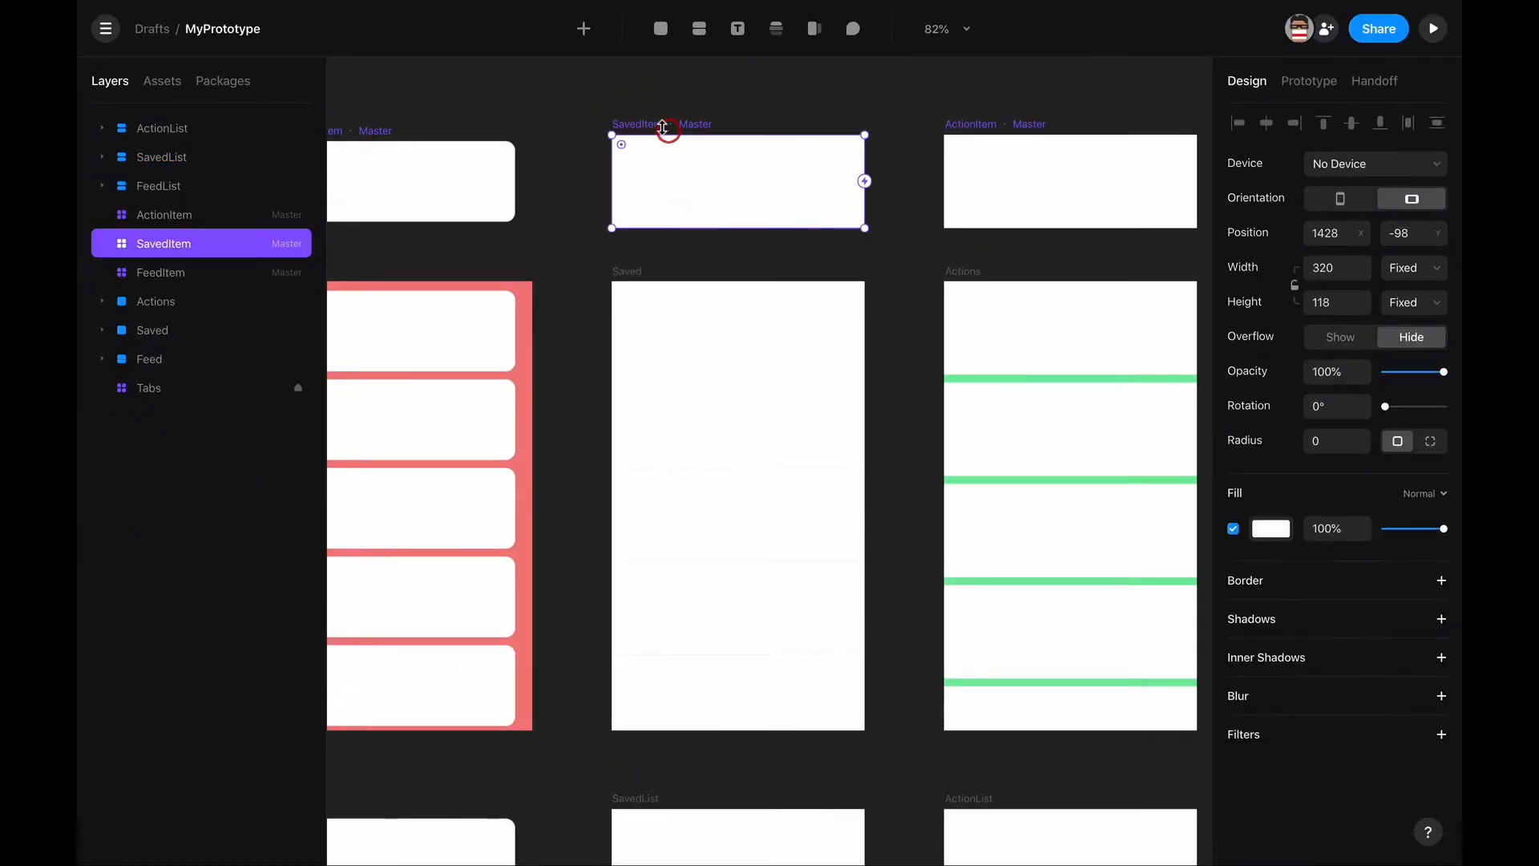
pyautogui.click(1440, 582)
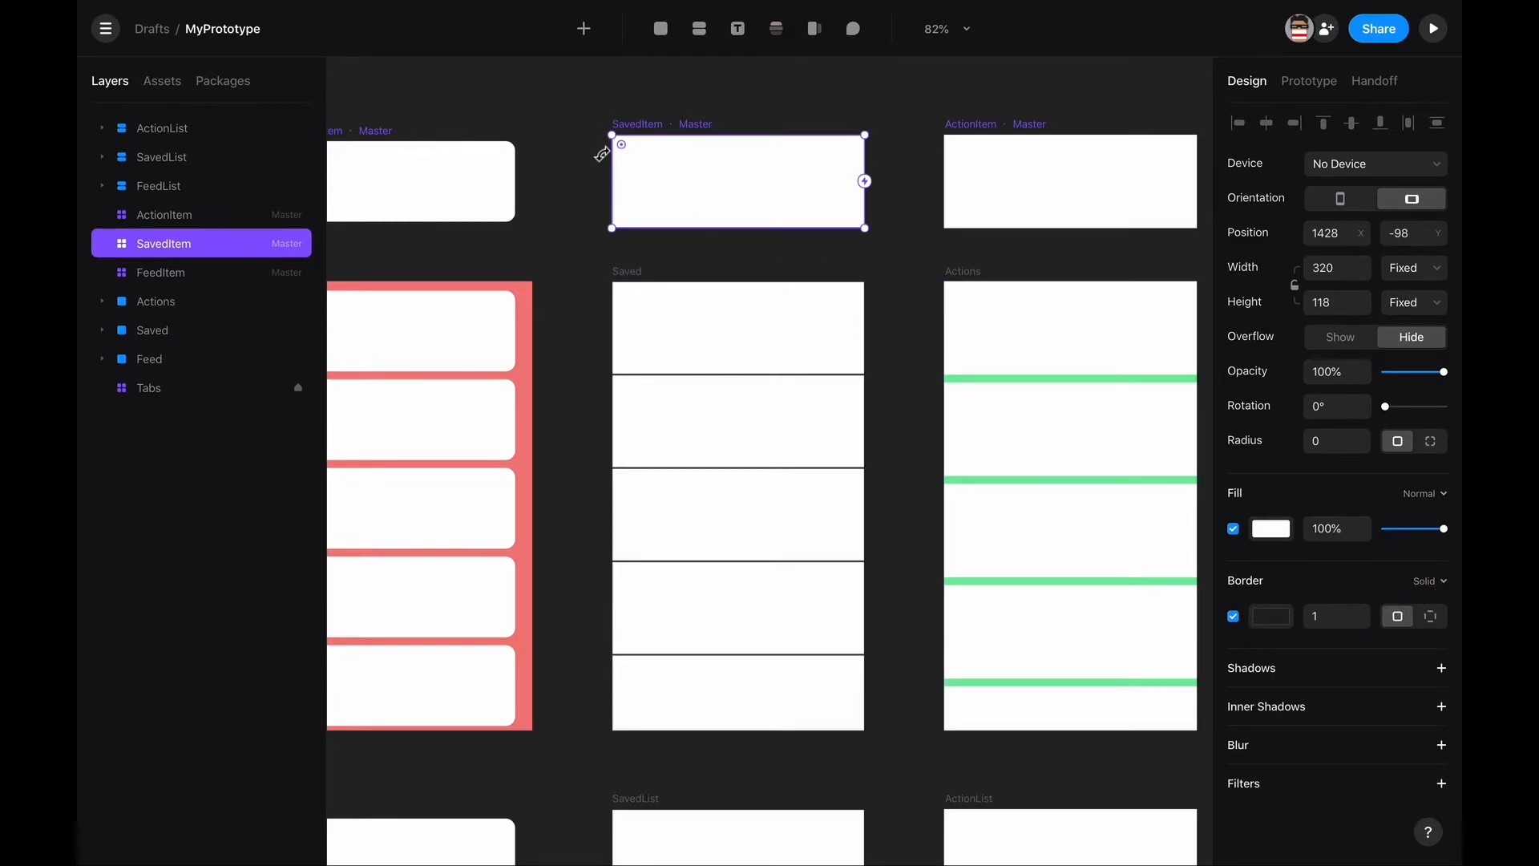
pyautogui.press('ctrl+super+n')
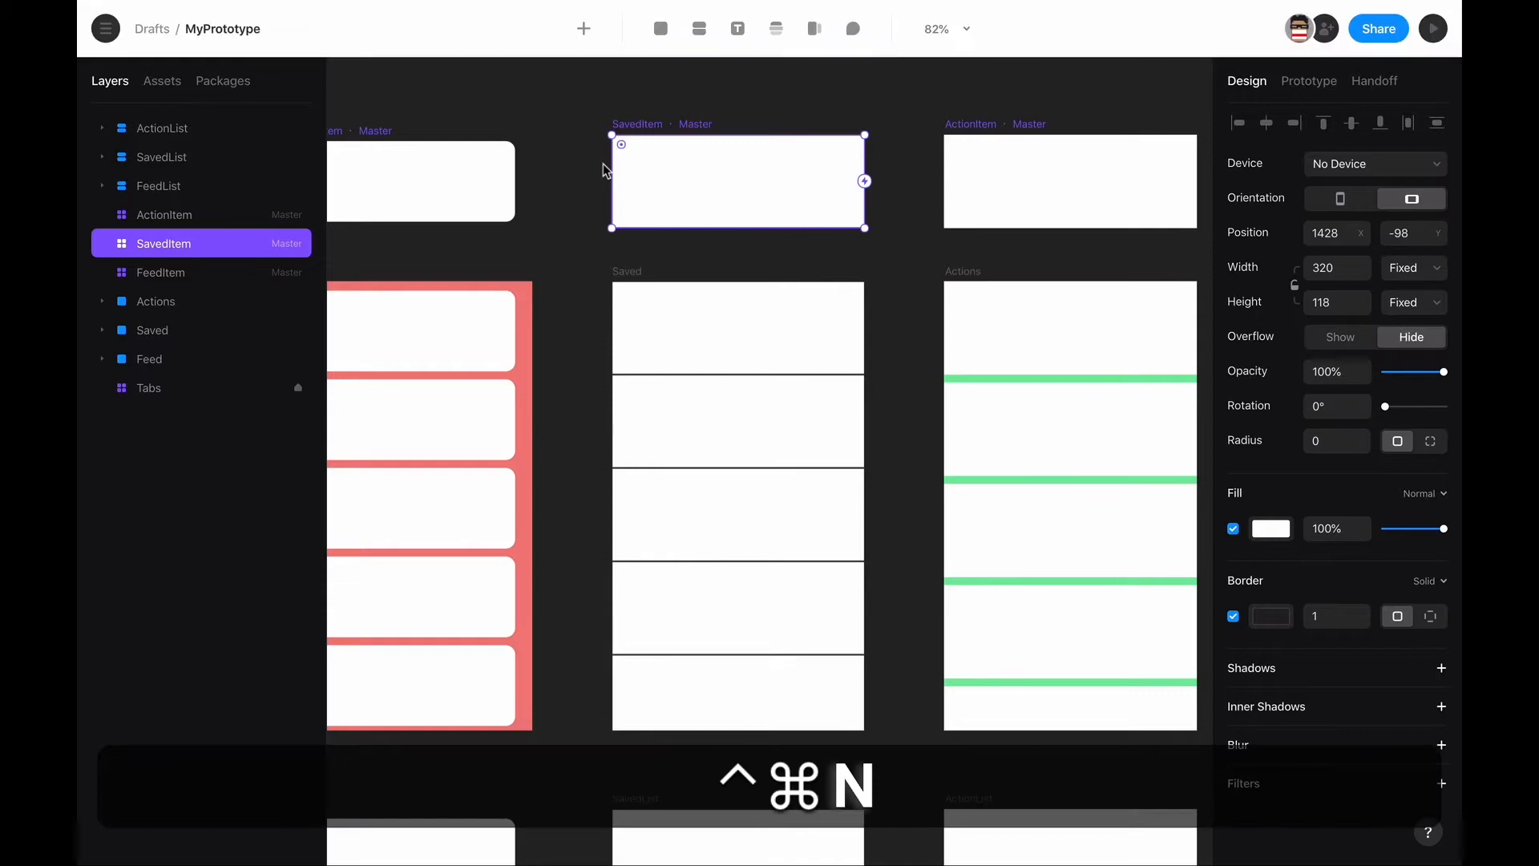
pyautogui.click(870, 228)
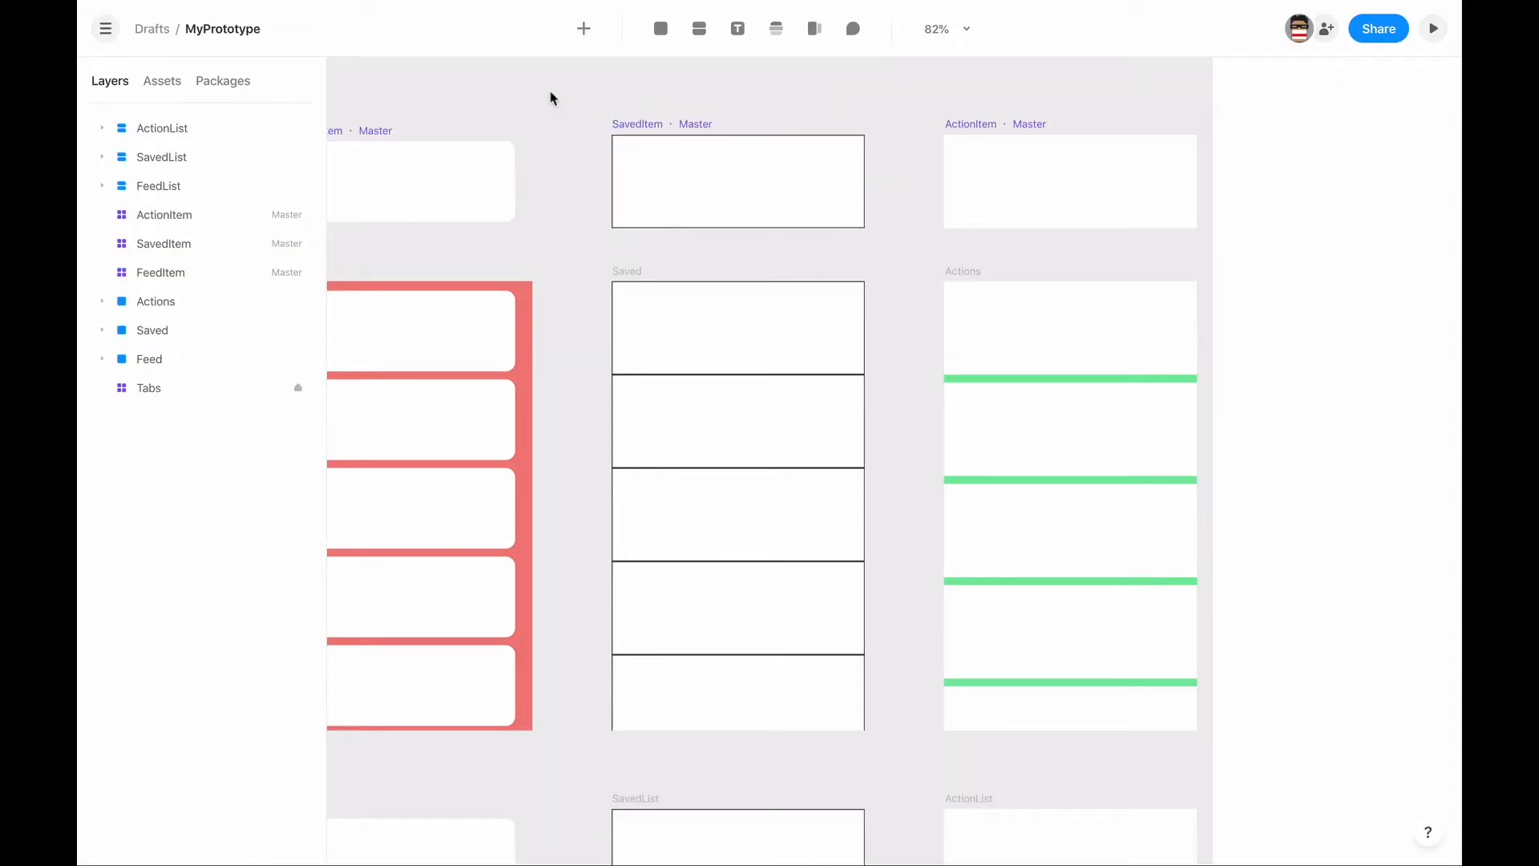
pyautogui.click(627, 236)
# Step: Give the SavedItem master's border separate side widths, with 0 for top, right and left, keeping only the bottom line
pyautogui.click(648, 126)
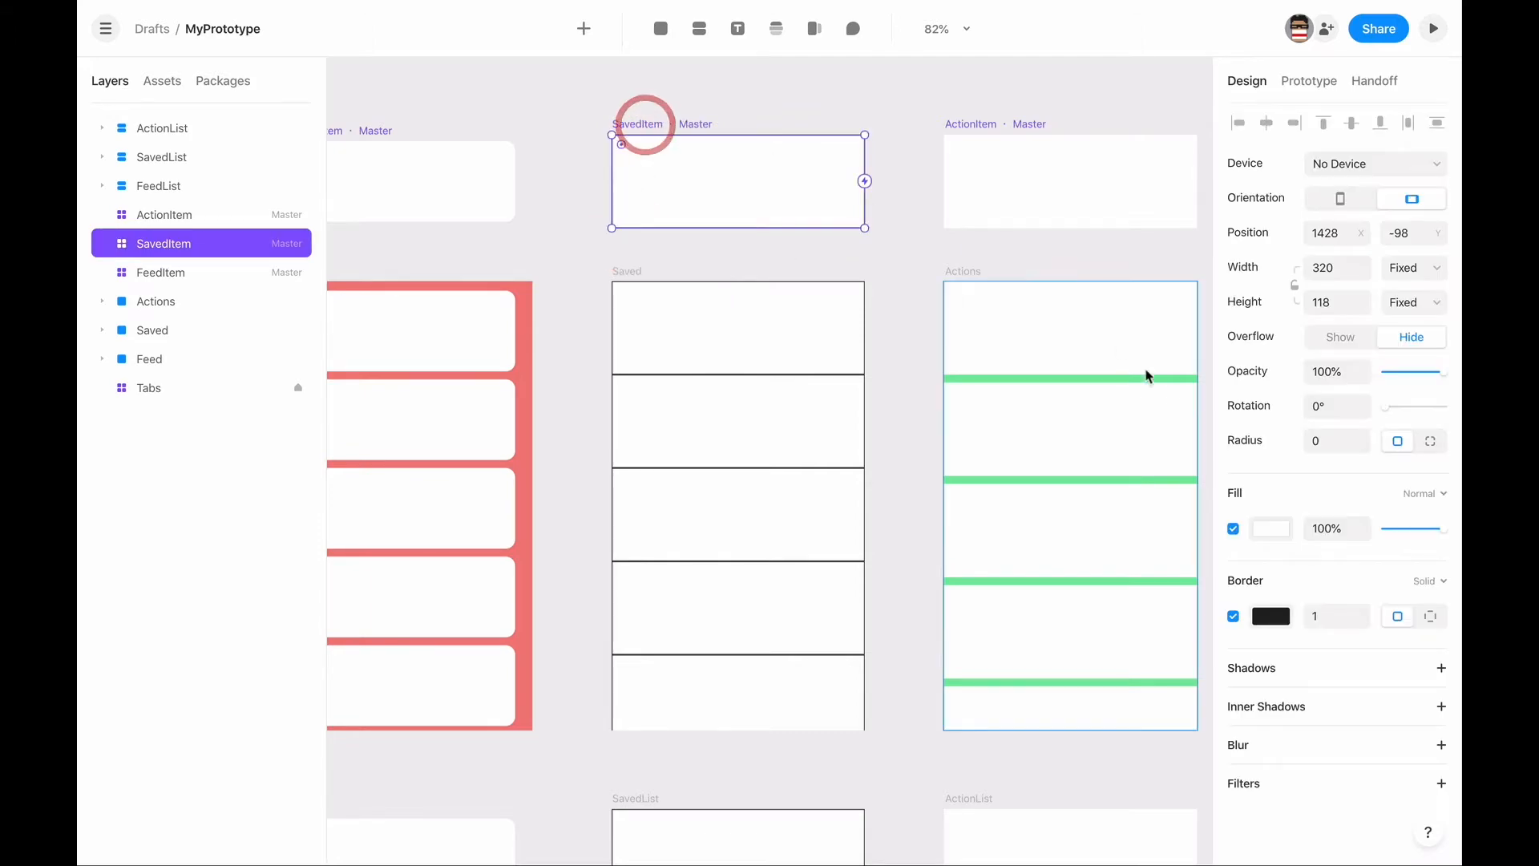
pyautogui.click(1431, 619)
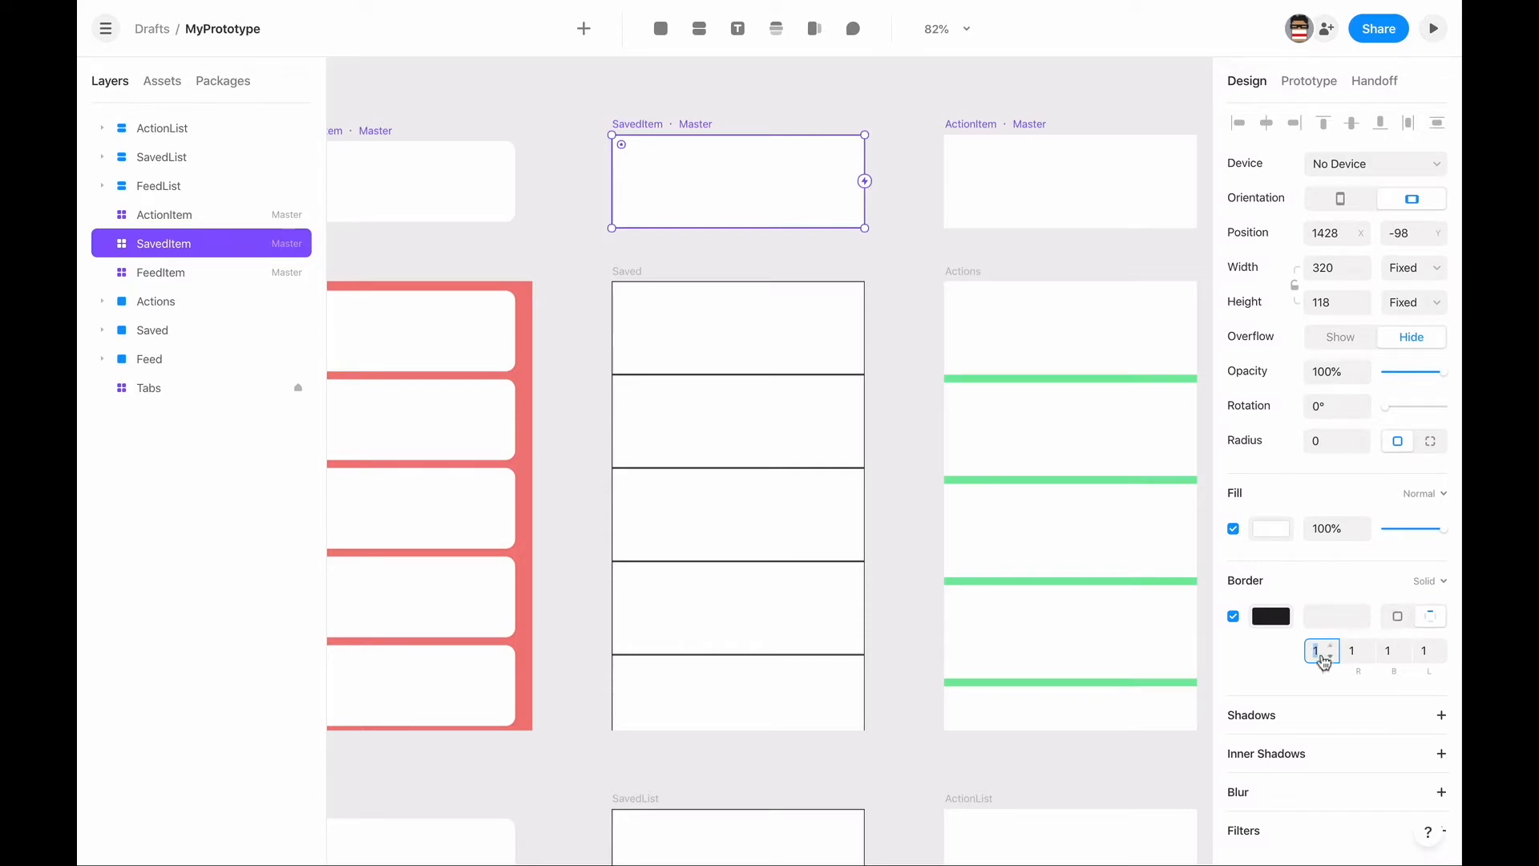
pyautogui.write('0')
pyautogui.press('Tab')
pyautogui.write('0')
pyautogui.press('Tab')
pyautogui.press('Tab')
pyautogui.write('0')
pyautogui.press('Return')
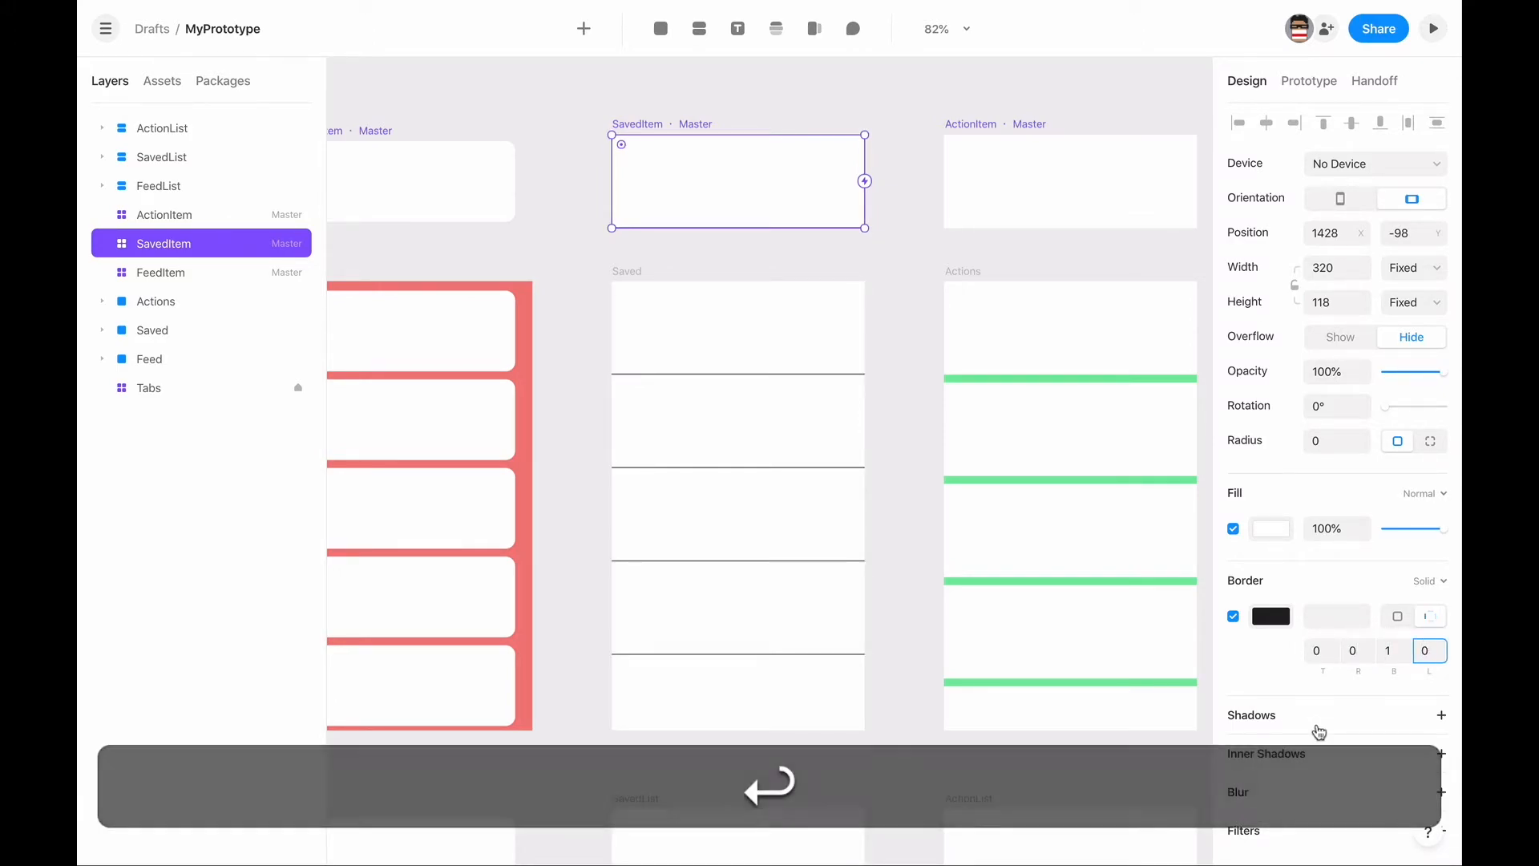
# Step: Change the SavedItem master's border colour to light grey #DBDBDB
pyautogui.click(1271, 615)
pyautogui.moveTo(969, 665); pyautogui.dragTo(938, 591)
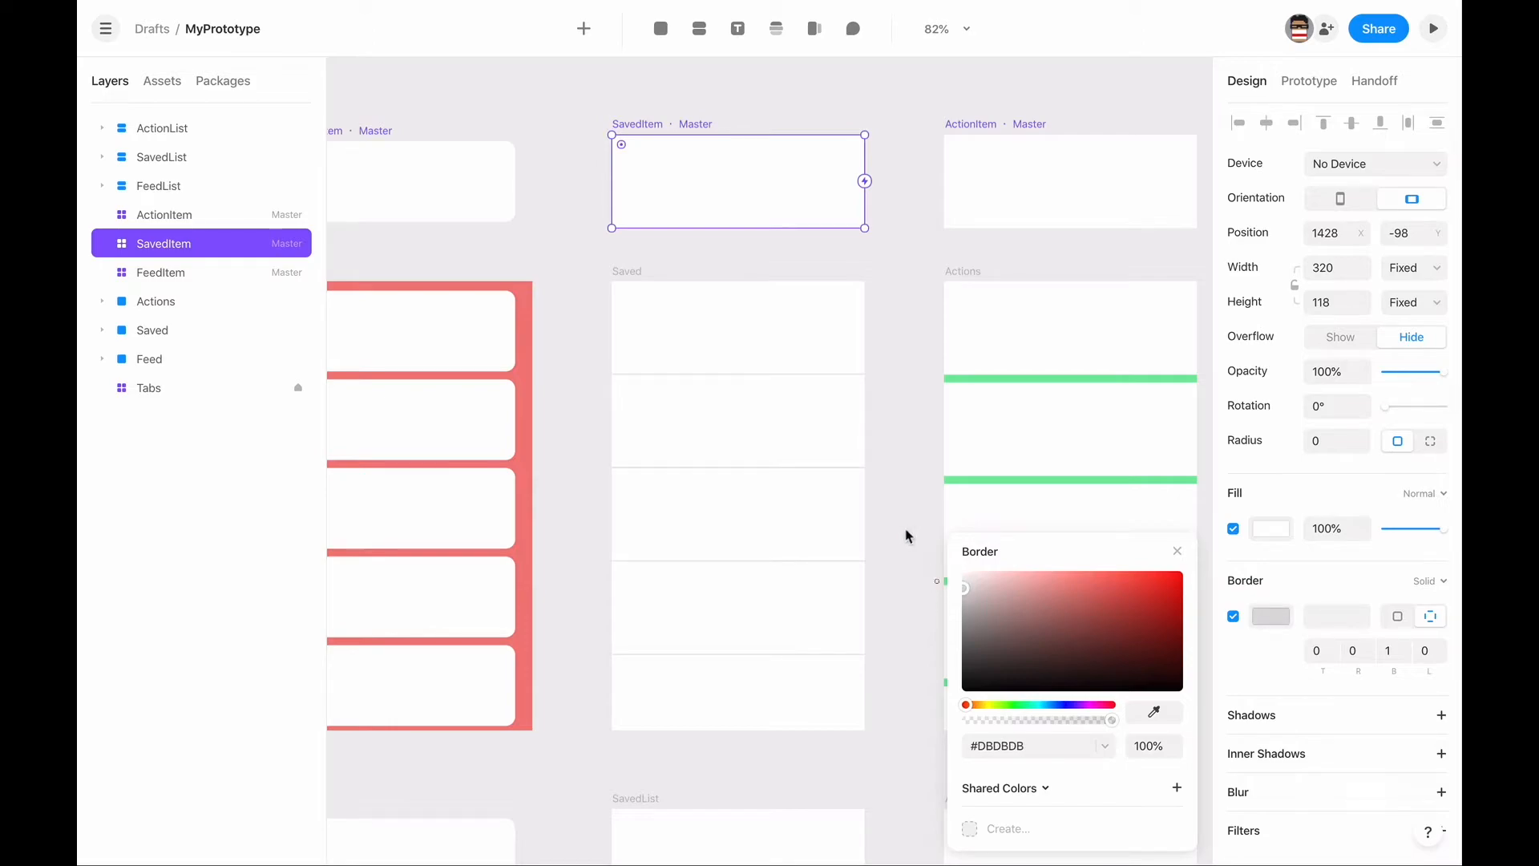
pyautogui.click(931, 416)
pyautogui.scroll(-3, 907, 471)
pyautogui.click(903, 465)
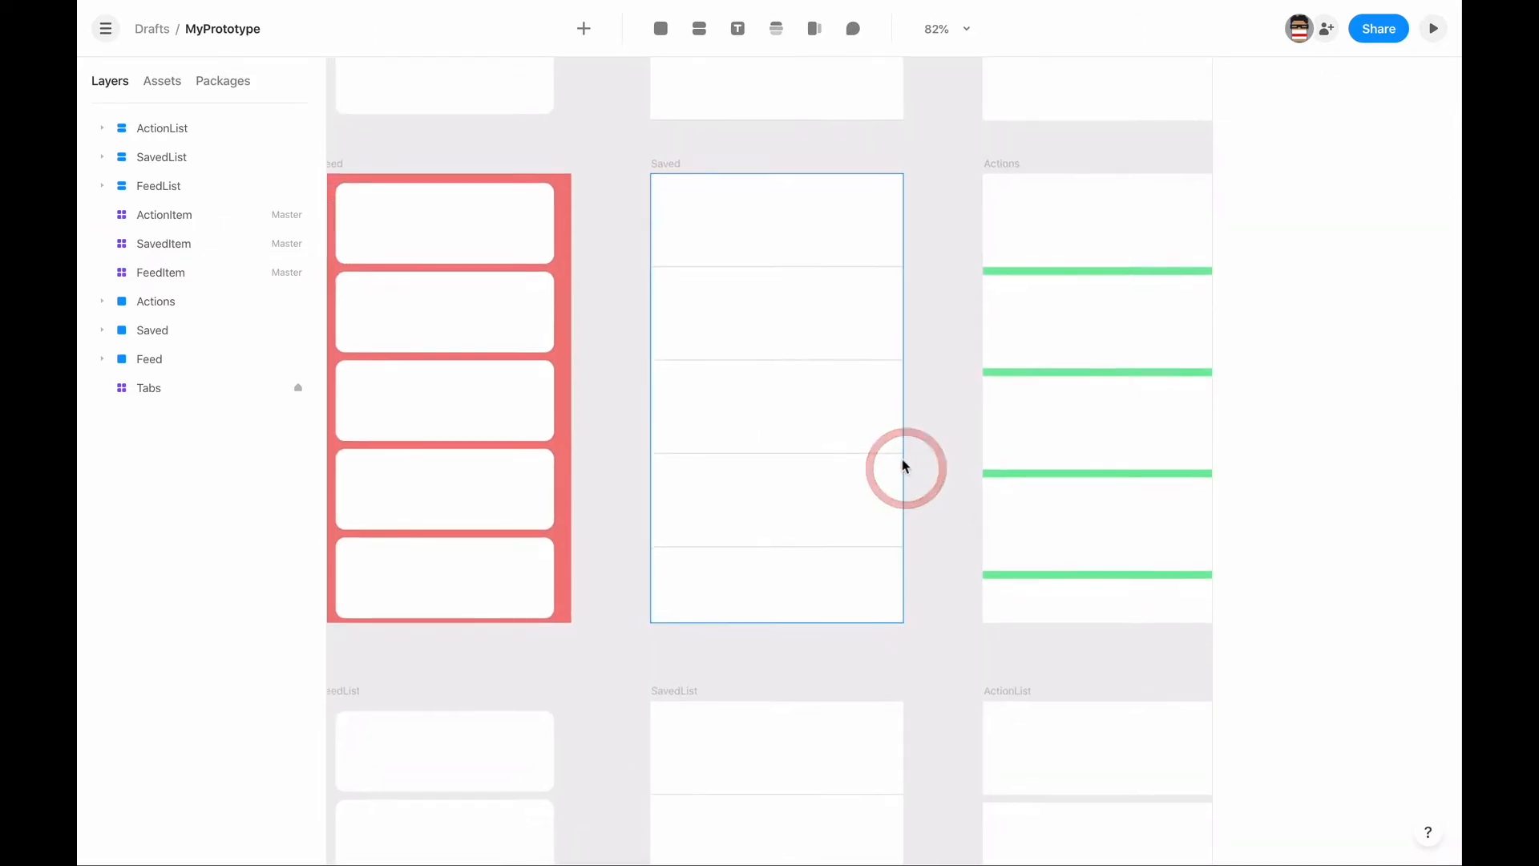
# Step: Set the gap of the ActionList stack to 4
pyautogui.hscroll(3, 902, 468)
pyautogui.scroll(-4, 901, 468)
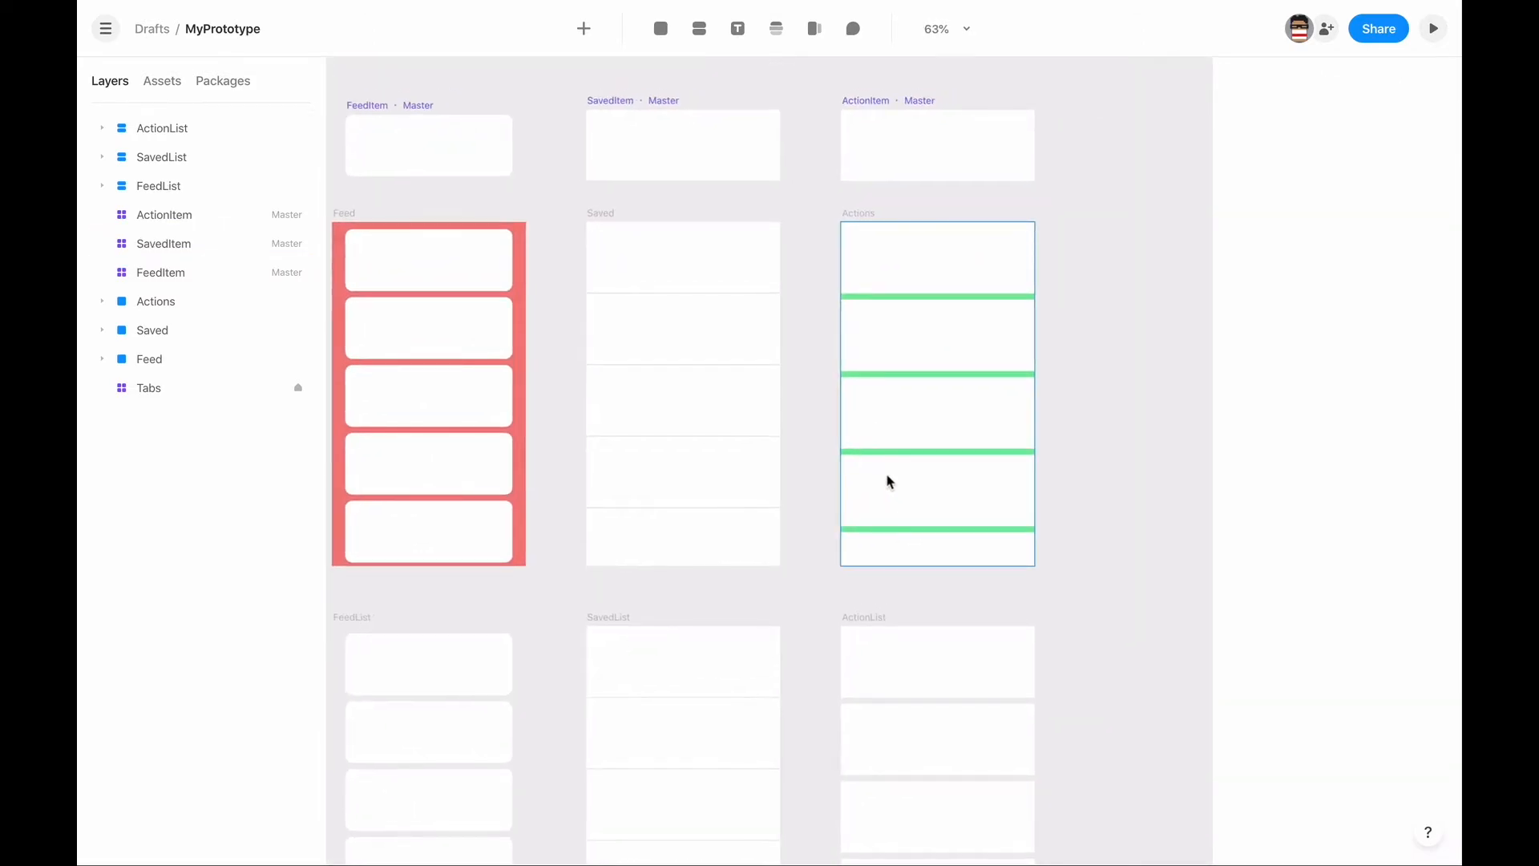
pyautogui.scroll(-2, 890, 481)
pyautogui.hscroll(1, 890, 481)
pyautogui.click(887, 230)
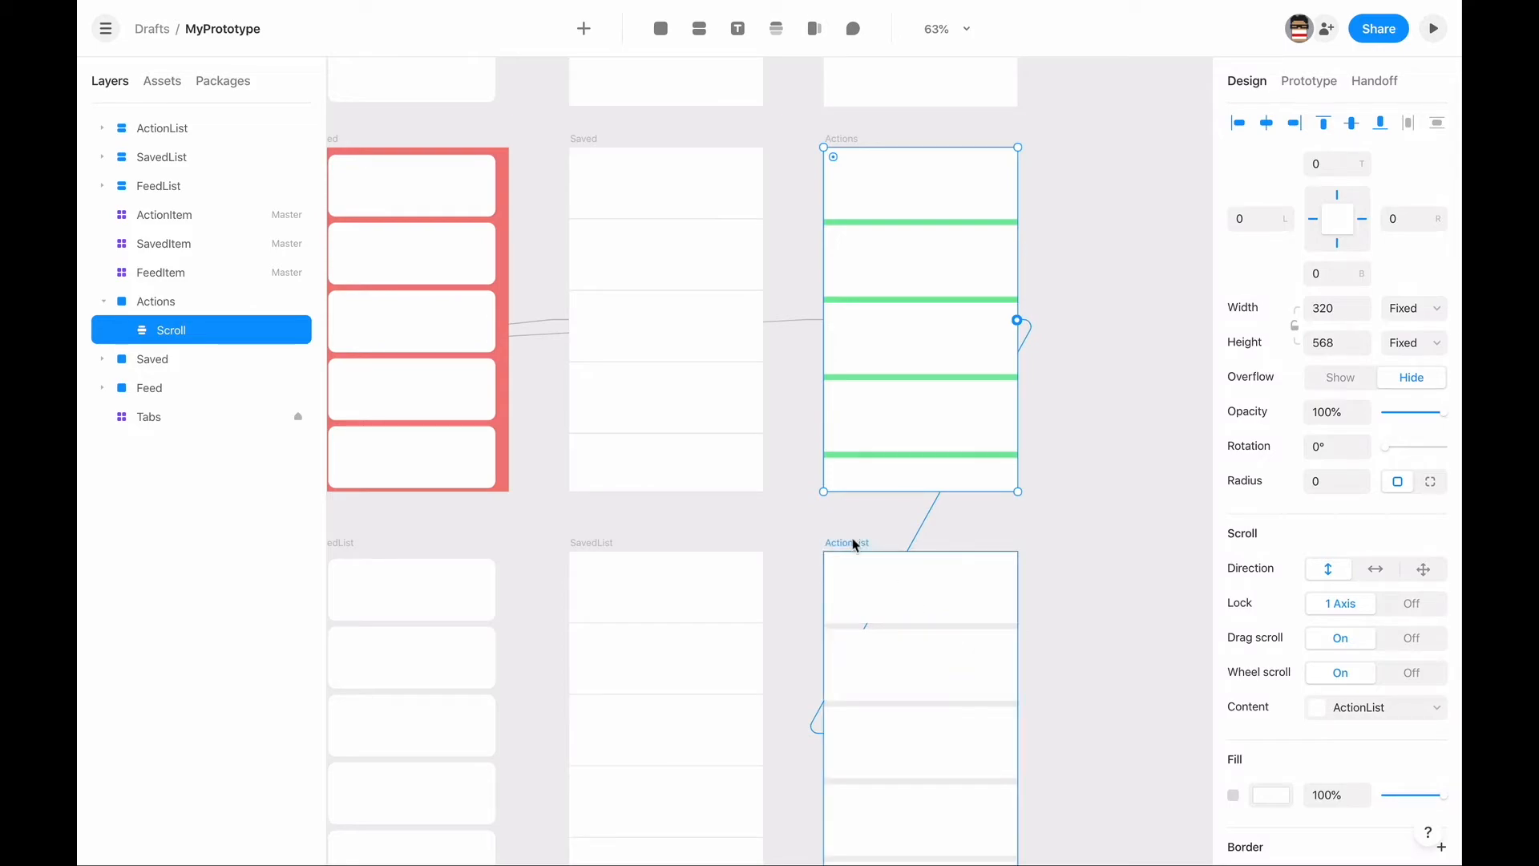
pyautogui.click(915, 559)
pyautogui.click(1313, 561)
pyautogui.write('4')
pyautogui.press('Return')
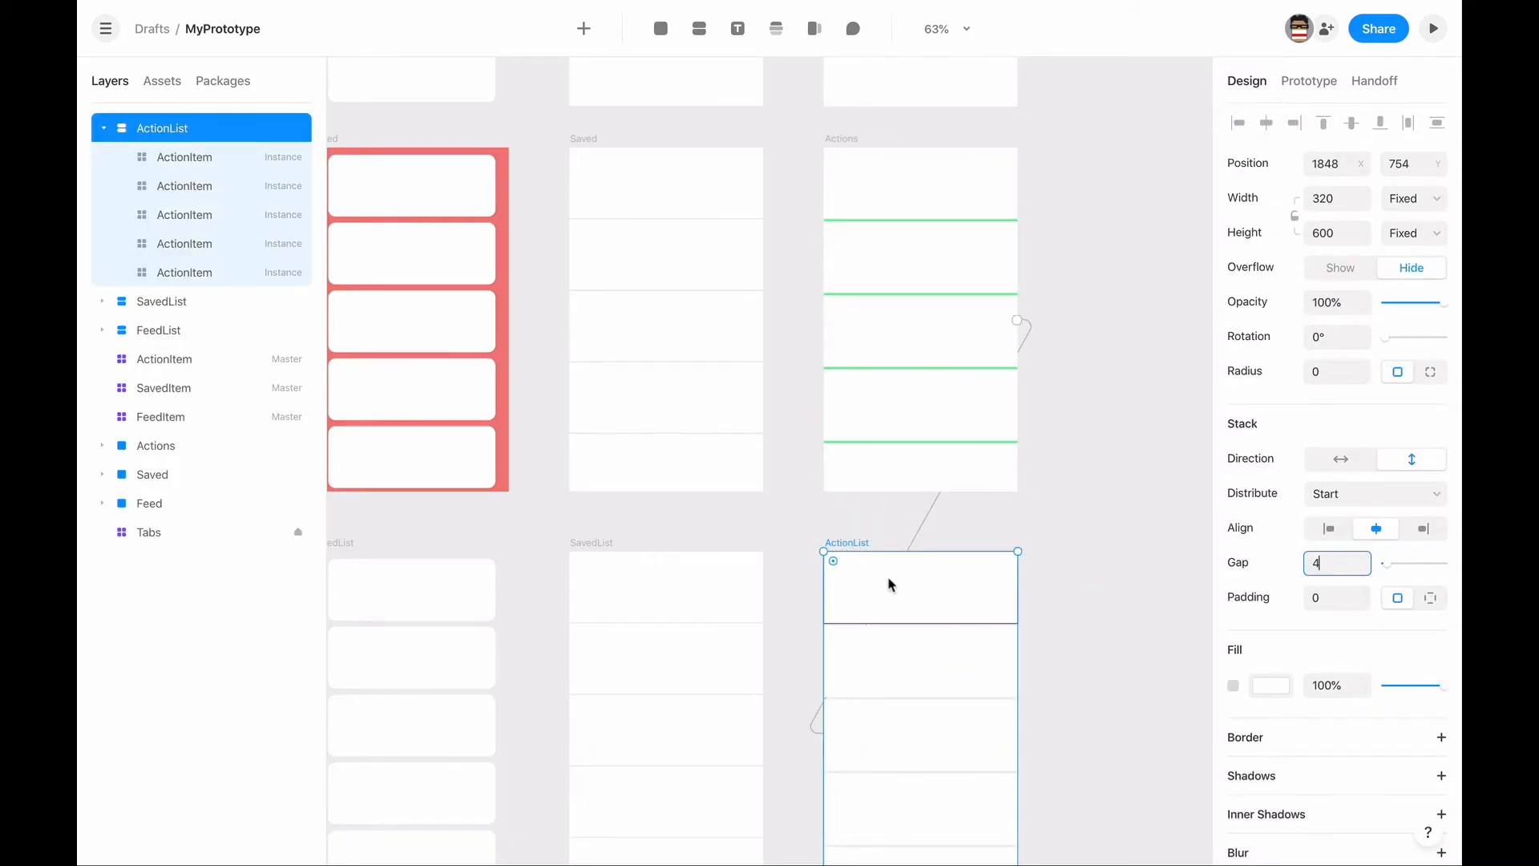
# Step: Switch the editor back to the dark theme and clear the selection
pyautogui.hscroll(-2, 734, 409)
pyautogui.scroll(2, 745, 316)
pyautogui.hscroll(-1, 744, 316)
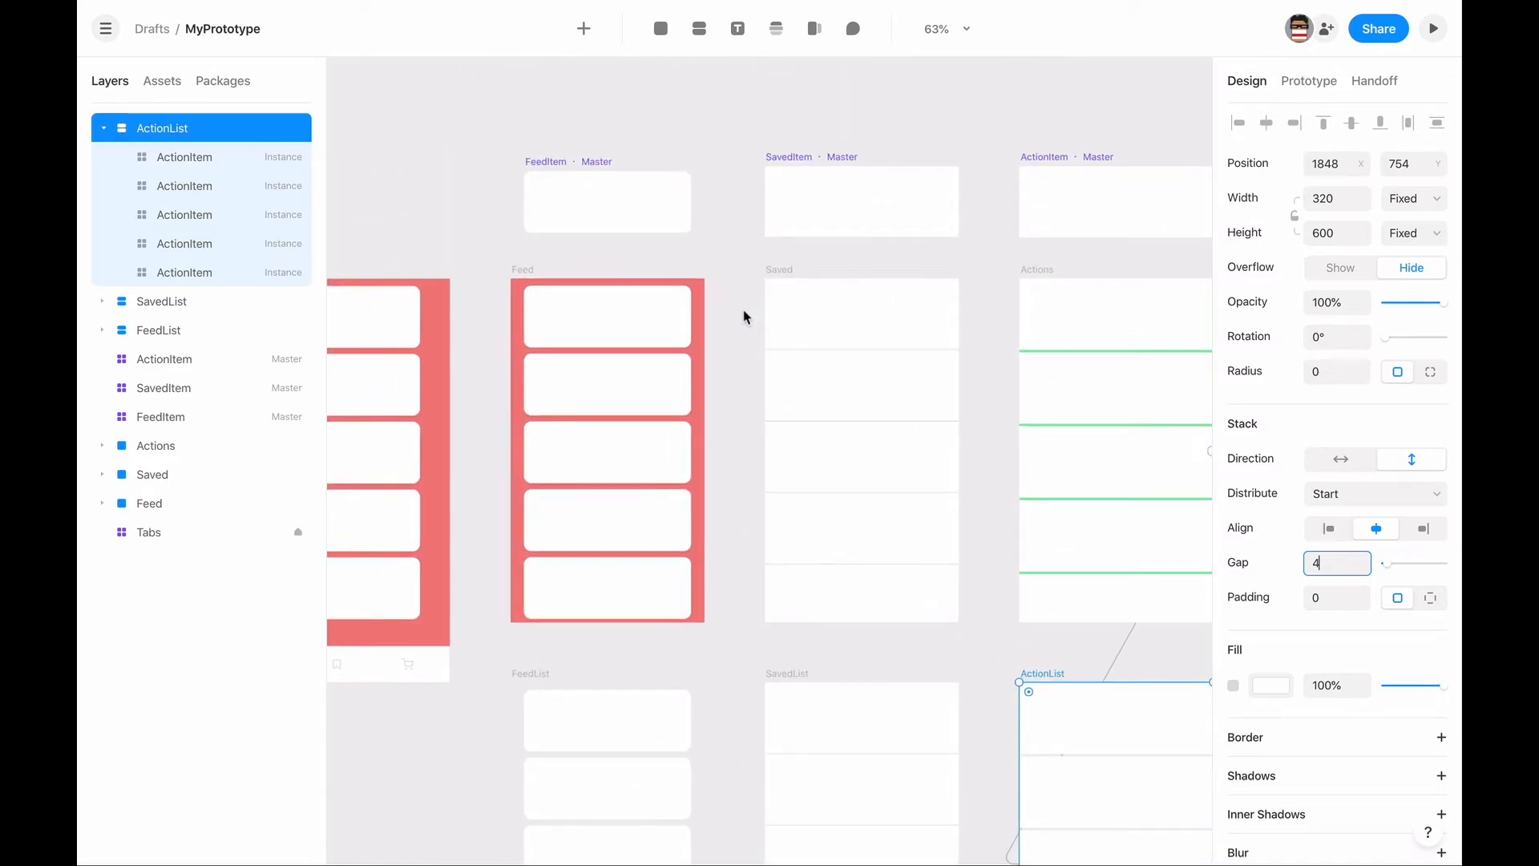
pyautogui.press('ctrl+super+n')
pyautogui.hscroll(-1, 743, 309)
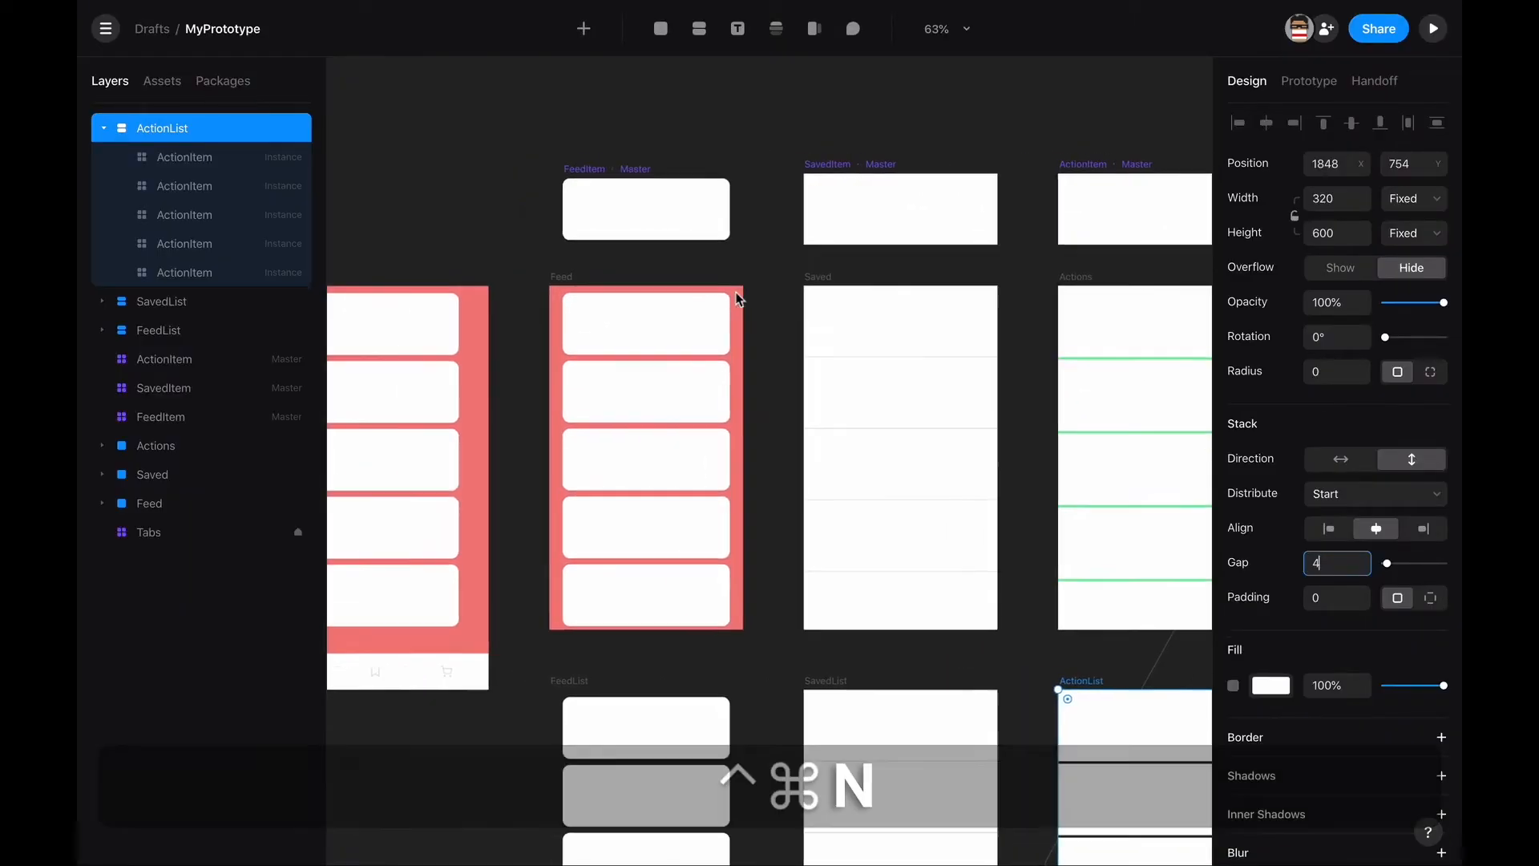
pyautogui.click(748, 257)
pyautogui.hscroll(1, 834, 207)
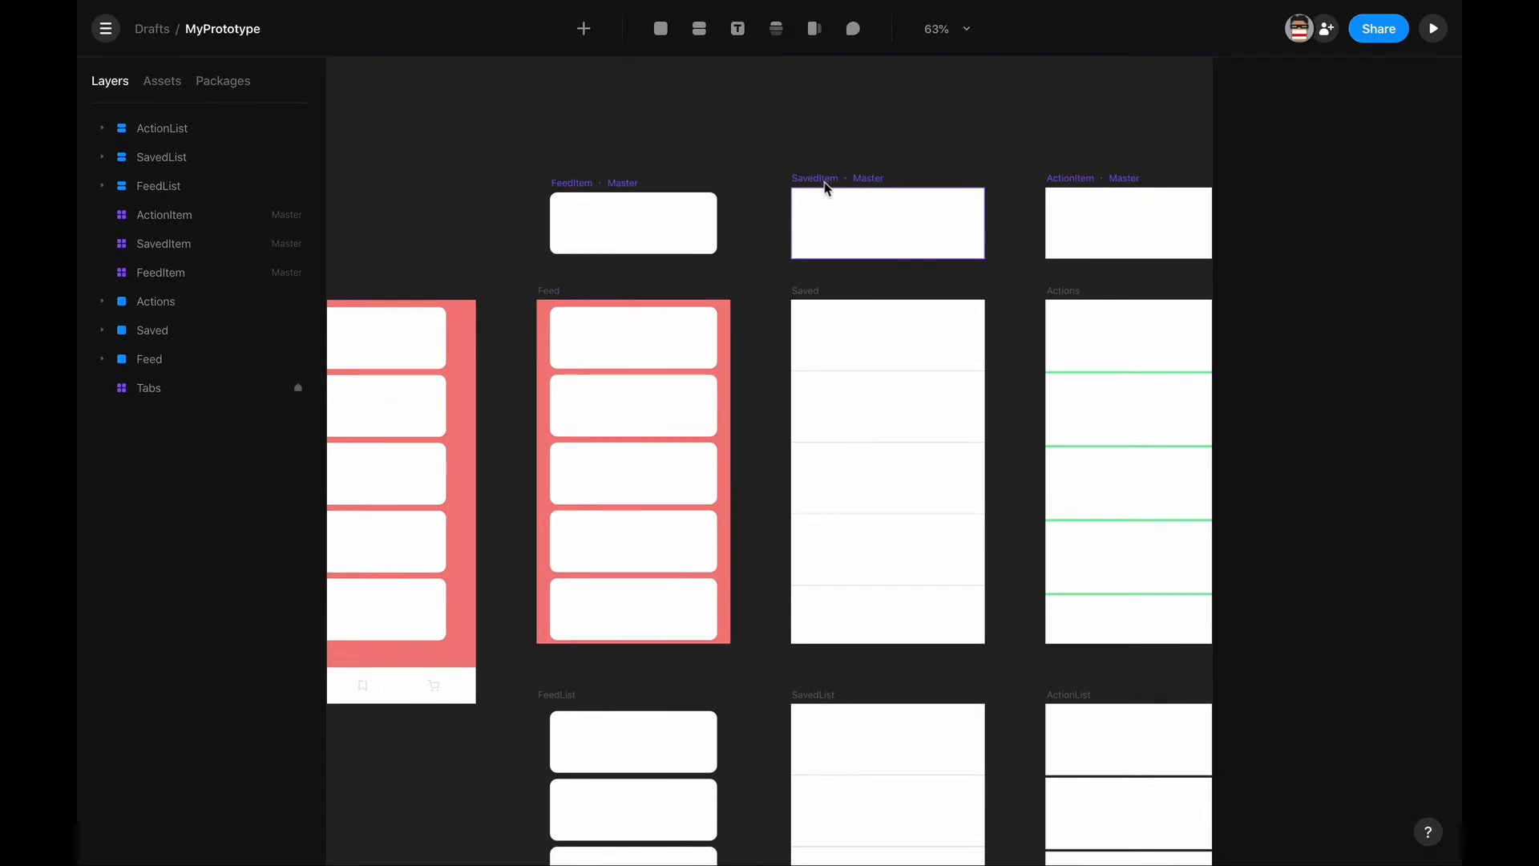
# Step: Draw a frame about 117 wide and 118 high along the left edge inside the SavedItem master
pyautogui.click(827, 188)
pyautogui.press('f')
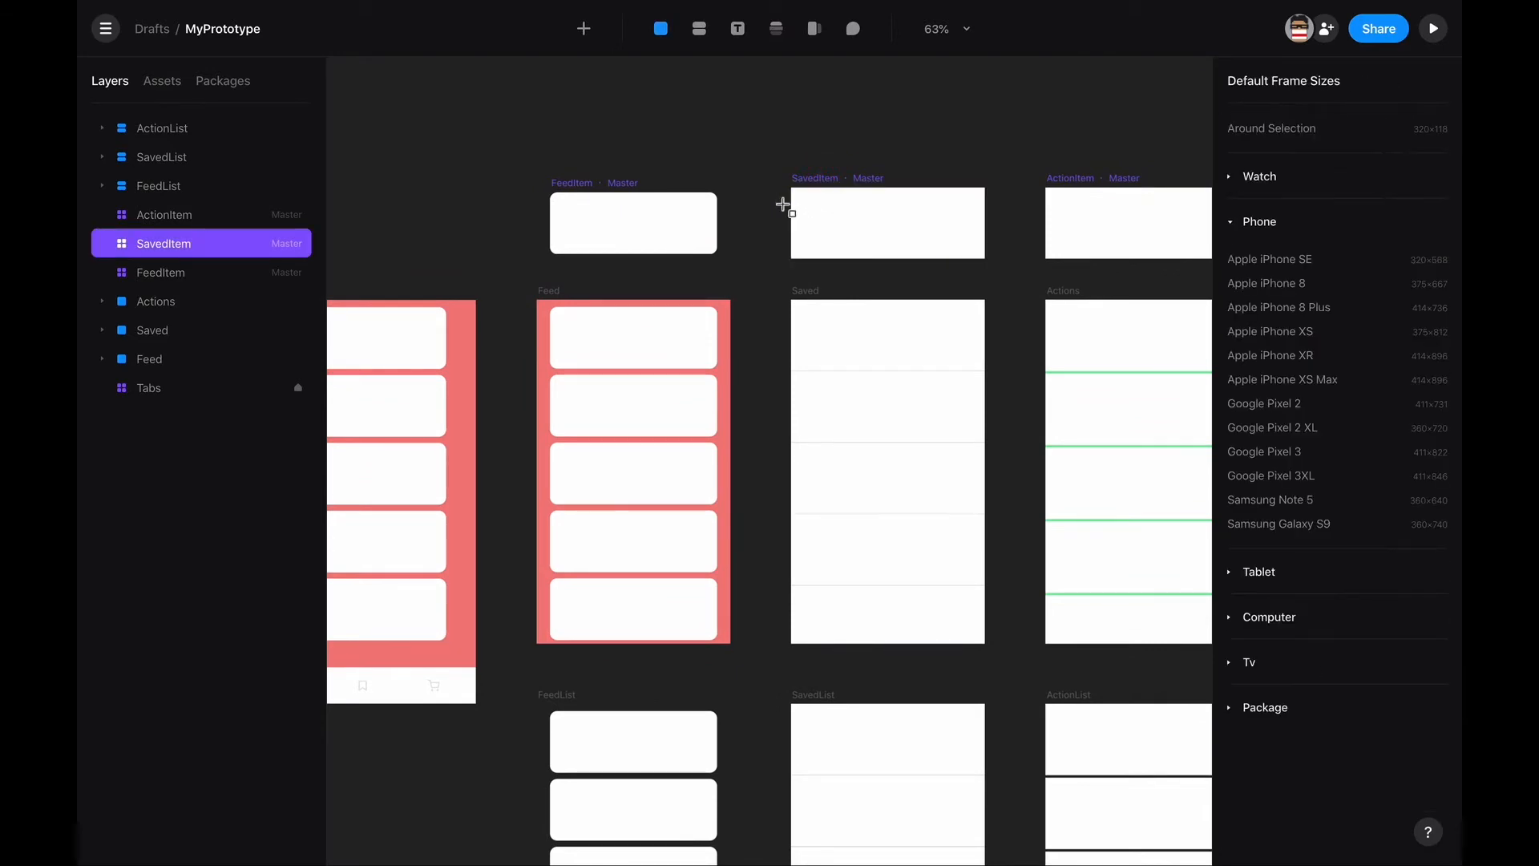
pyautogui.moveTo(792, 189); pyautogui.dragTo(862, 258)
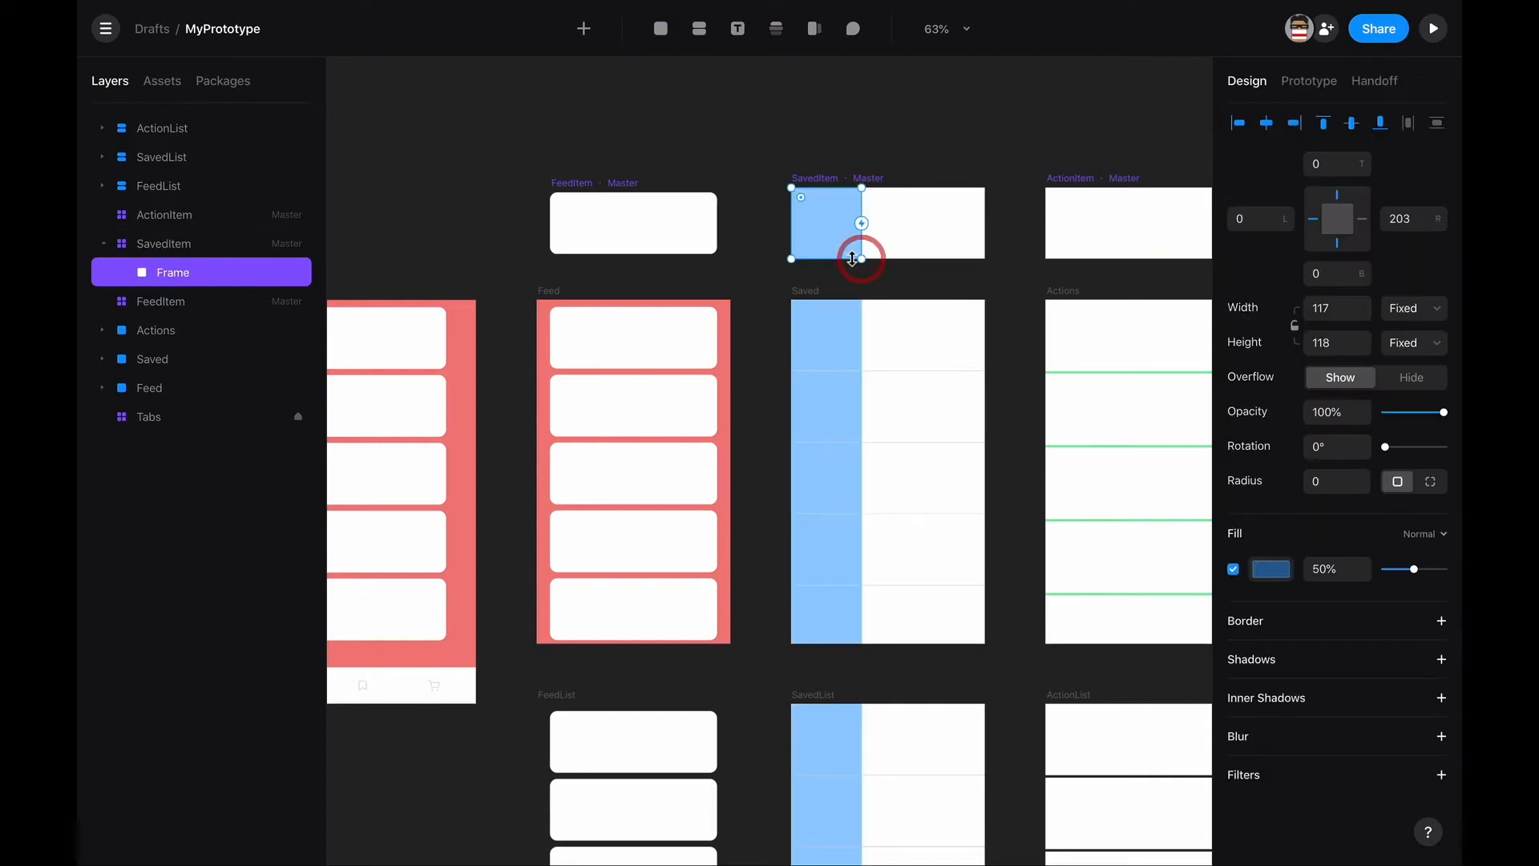
# Step: Increase the FeedItem master's height to about 149 and move it up to a Y position of about -140
pyautogui.click(581, 227)
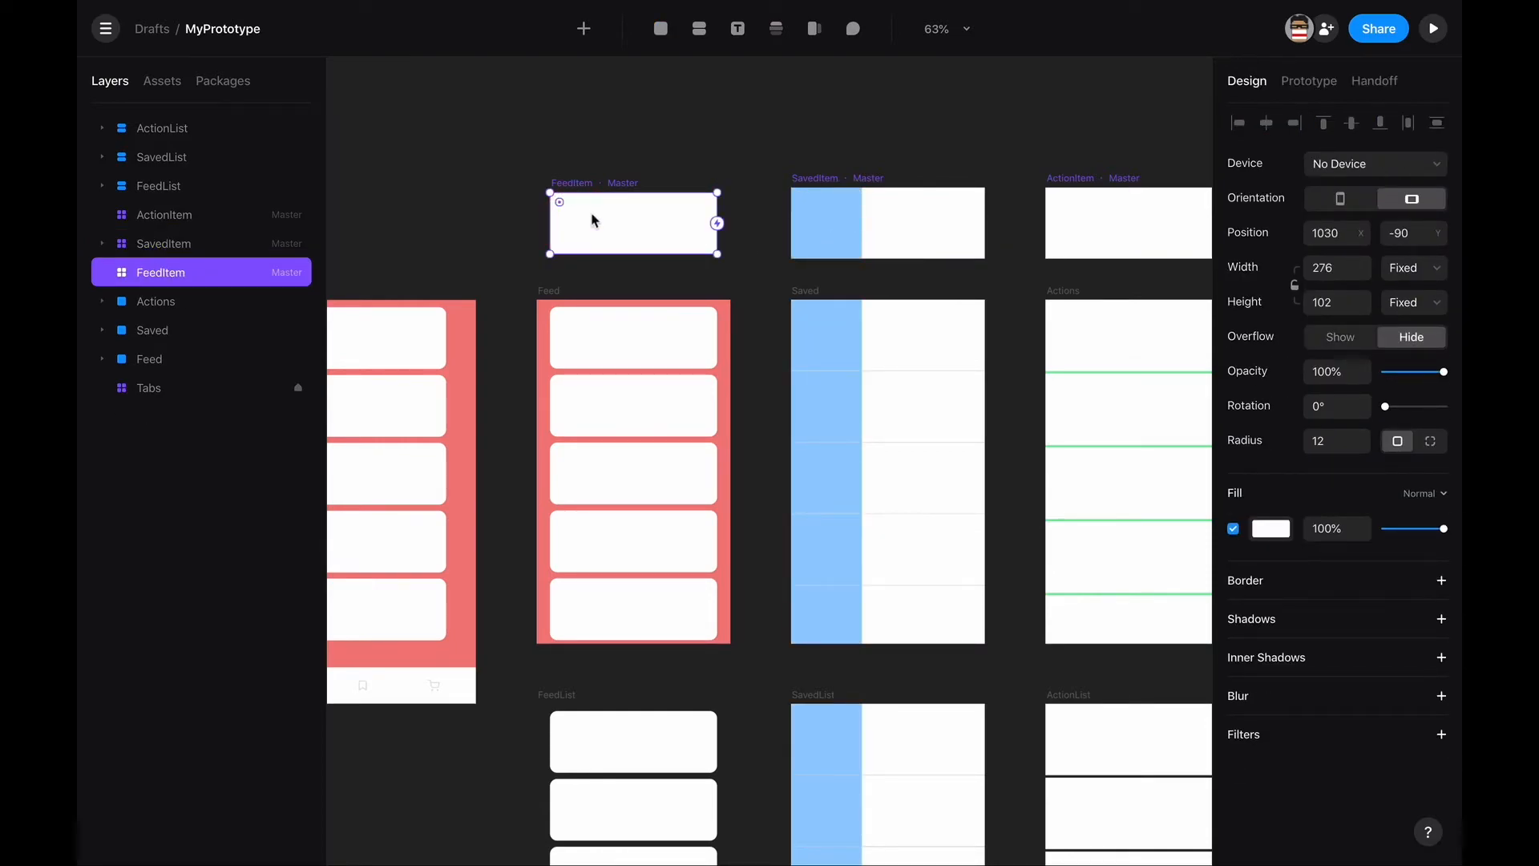
pyautogui.moveTo(612, 251); pyautogui.dragTo(612, 270)
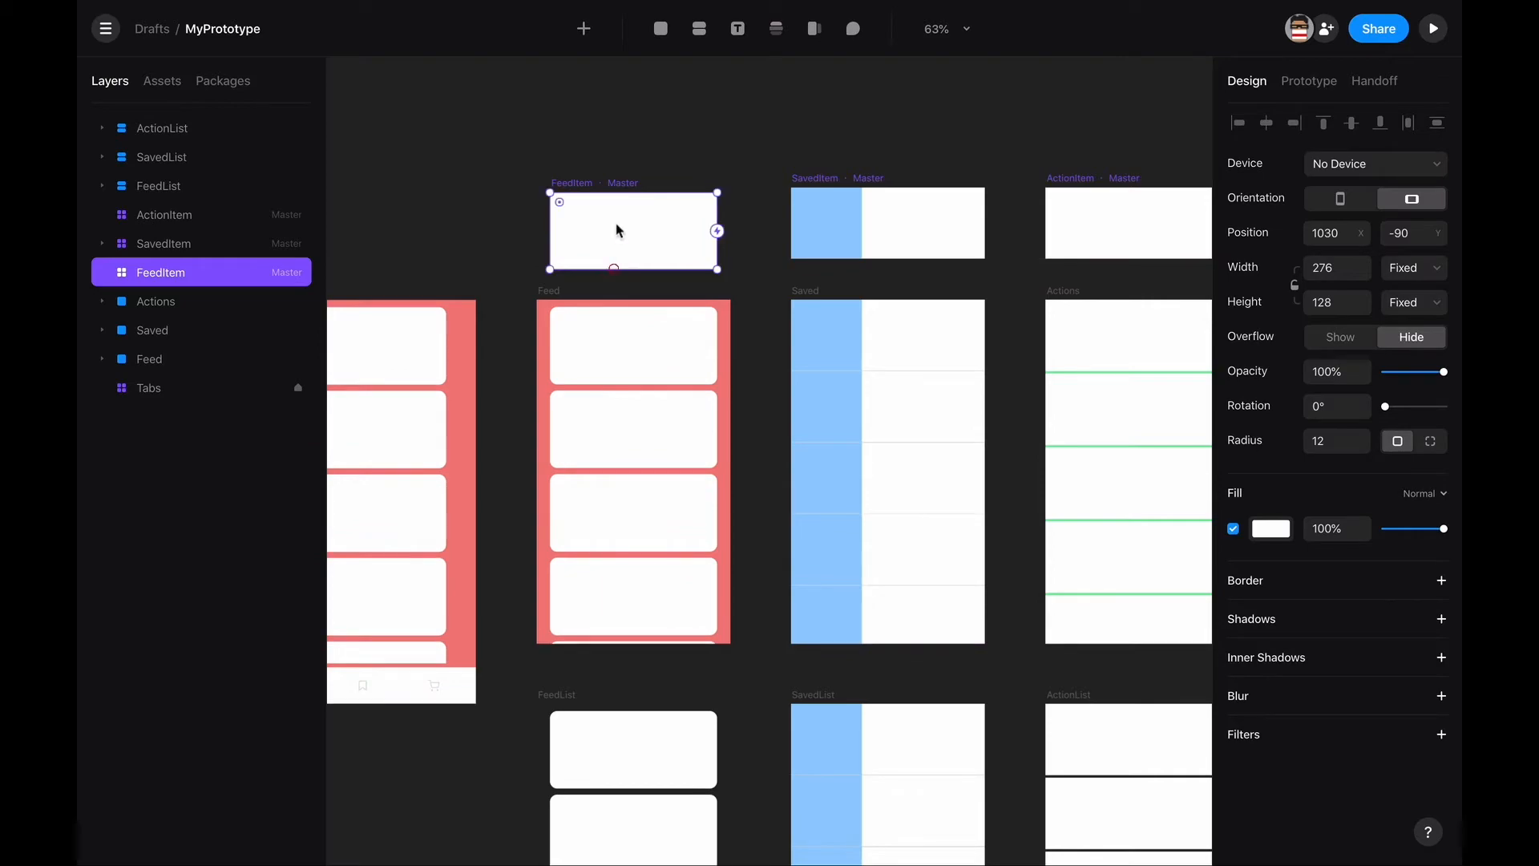
pyautogui.moveTo(609, 184); pyautogui.dragTo(609, 157)
pyautogui.moveTo(613, 240); pyautogui.dragTo(613, 252)
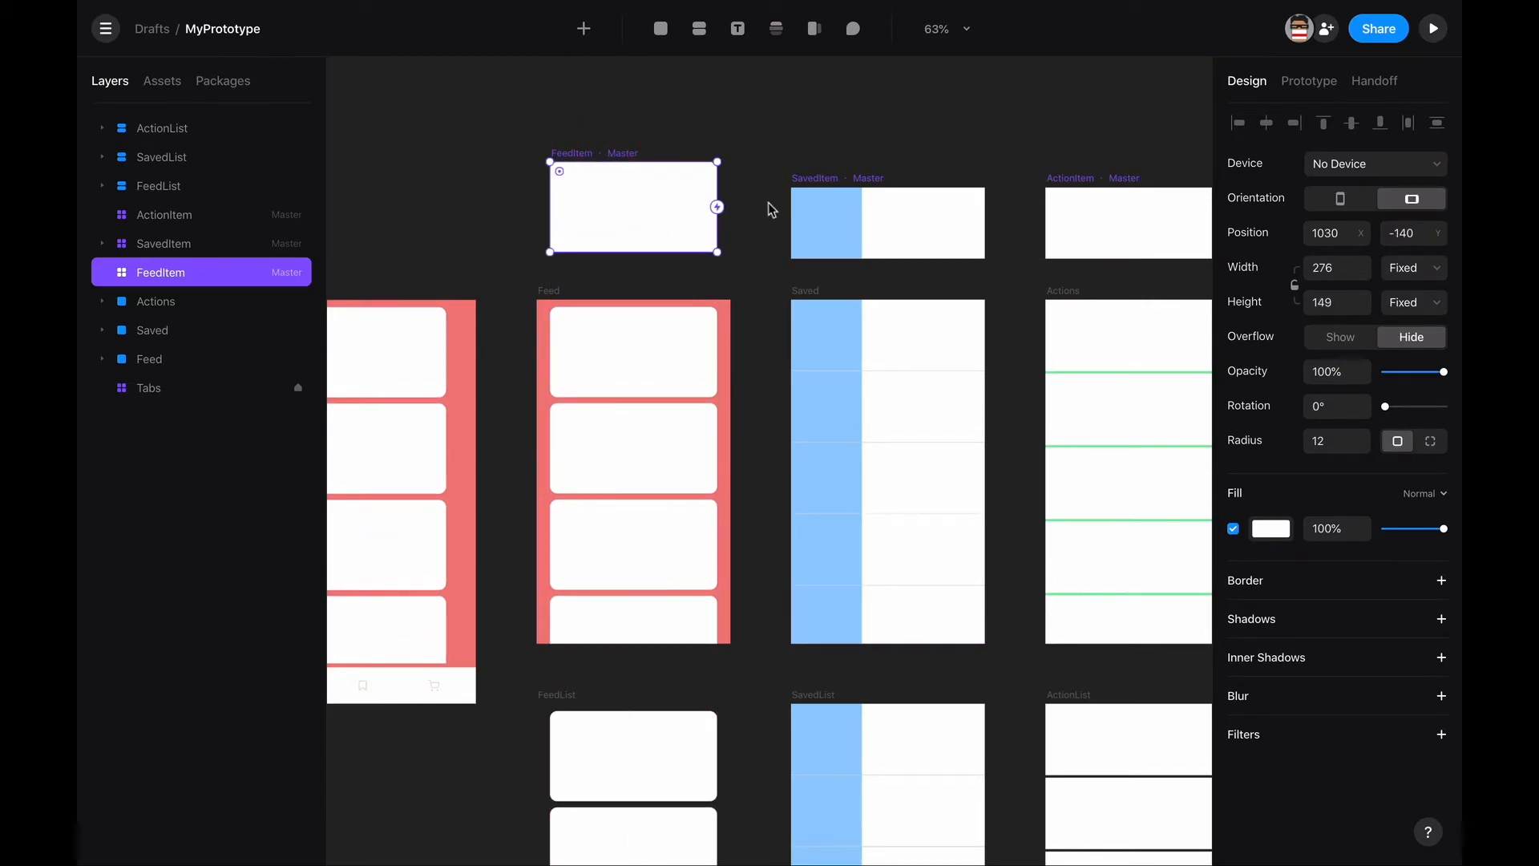
# Step: Draw a full-width frame about 276 by 92 along the top inside the FeedItem master
pyautogui.click(771, 224)
pyautogui.press('f')
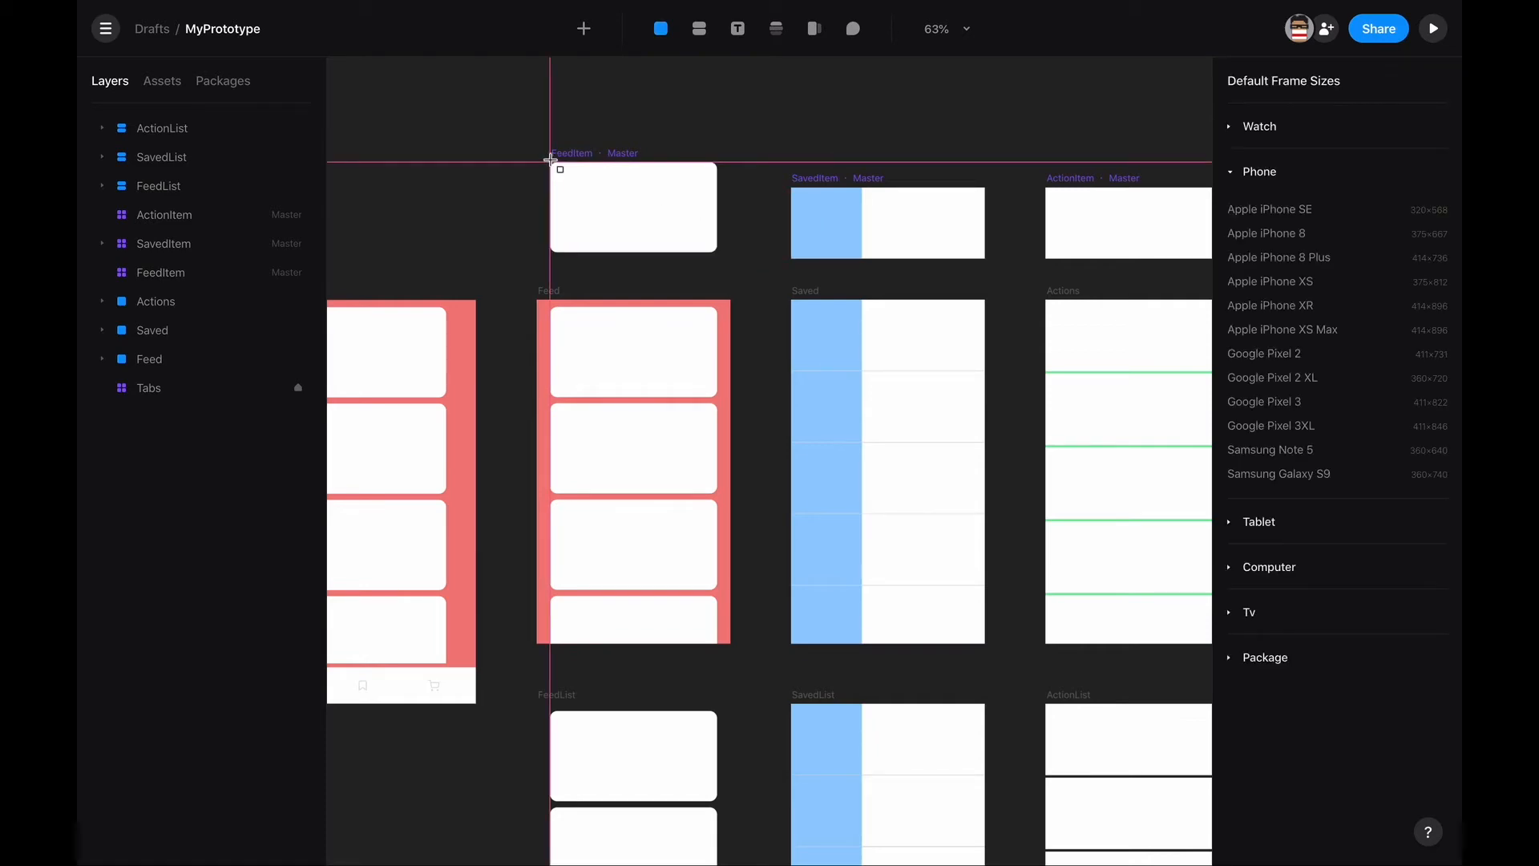
pyautogui.moveTo(551, 162)
pyautogui.mouseDown()
pyautogui.moveTo(602, 210)
pyautogui.moveTo(716, 219)
pyautogui.mouseUp()
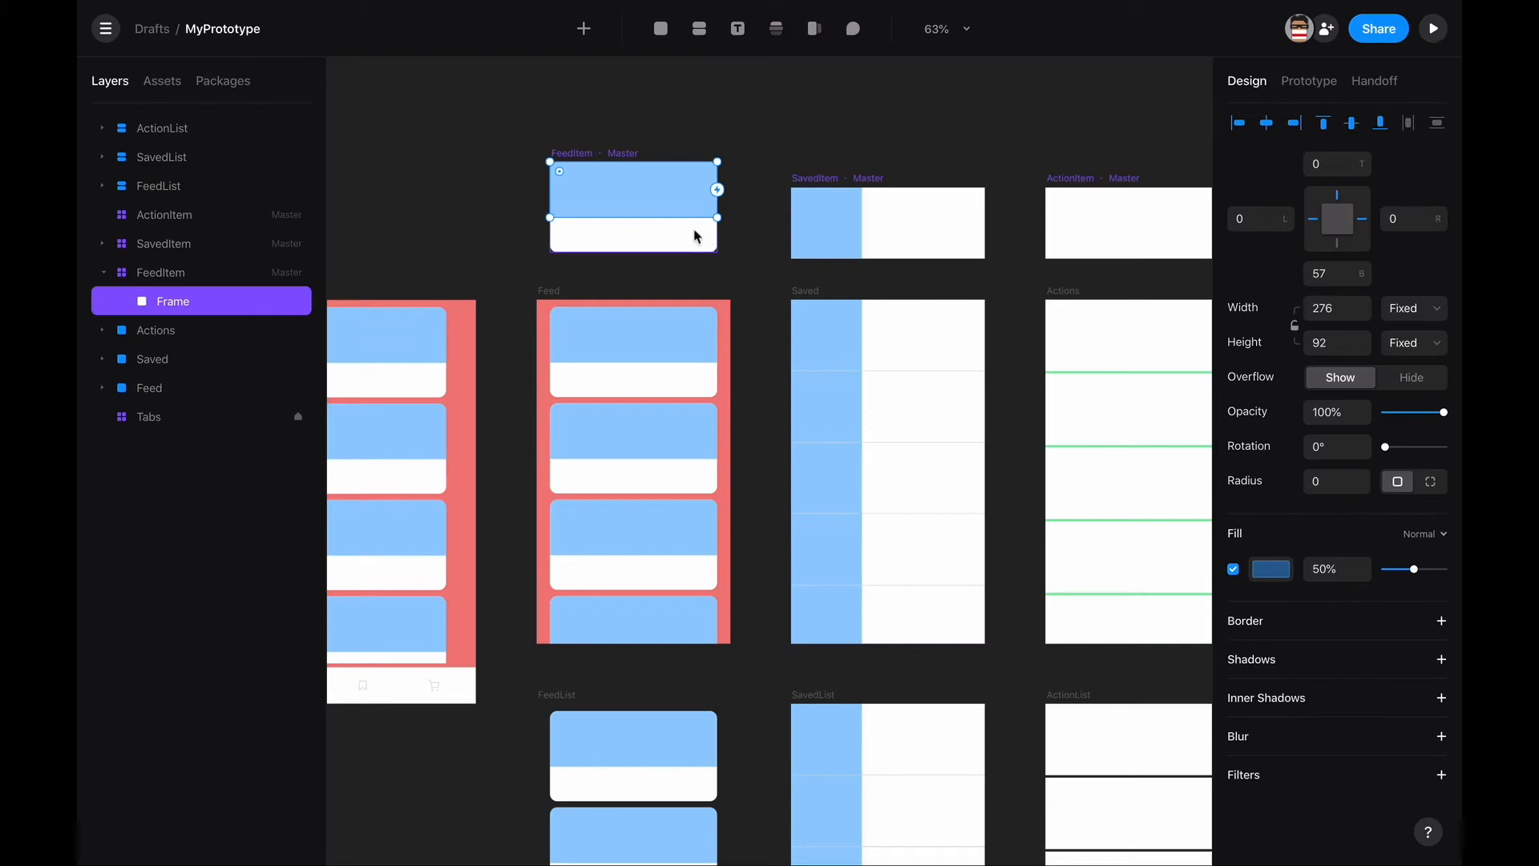
# Step: Preview the Tabs prototype and switch between the compass, bookmark and shopping cart tabs to check the item layouts
pyautogui.hscroll(-2, 629, 281)
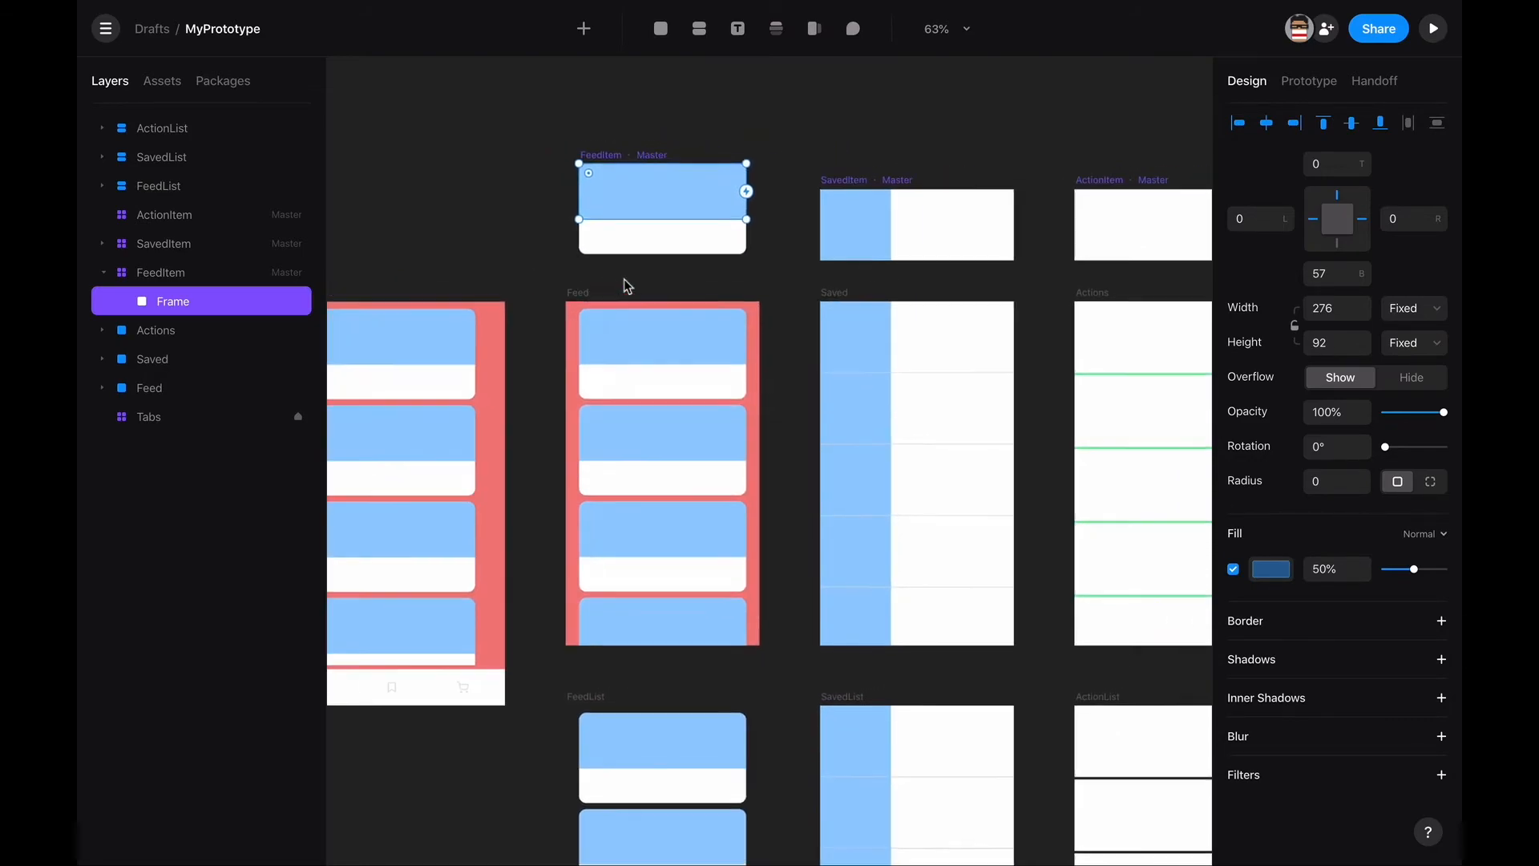
pyautogui.click(346, 278)
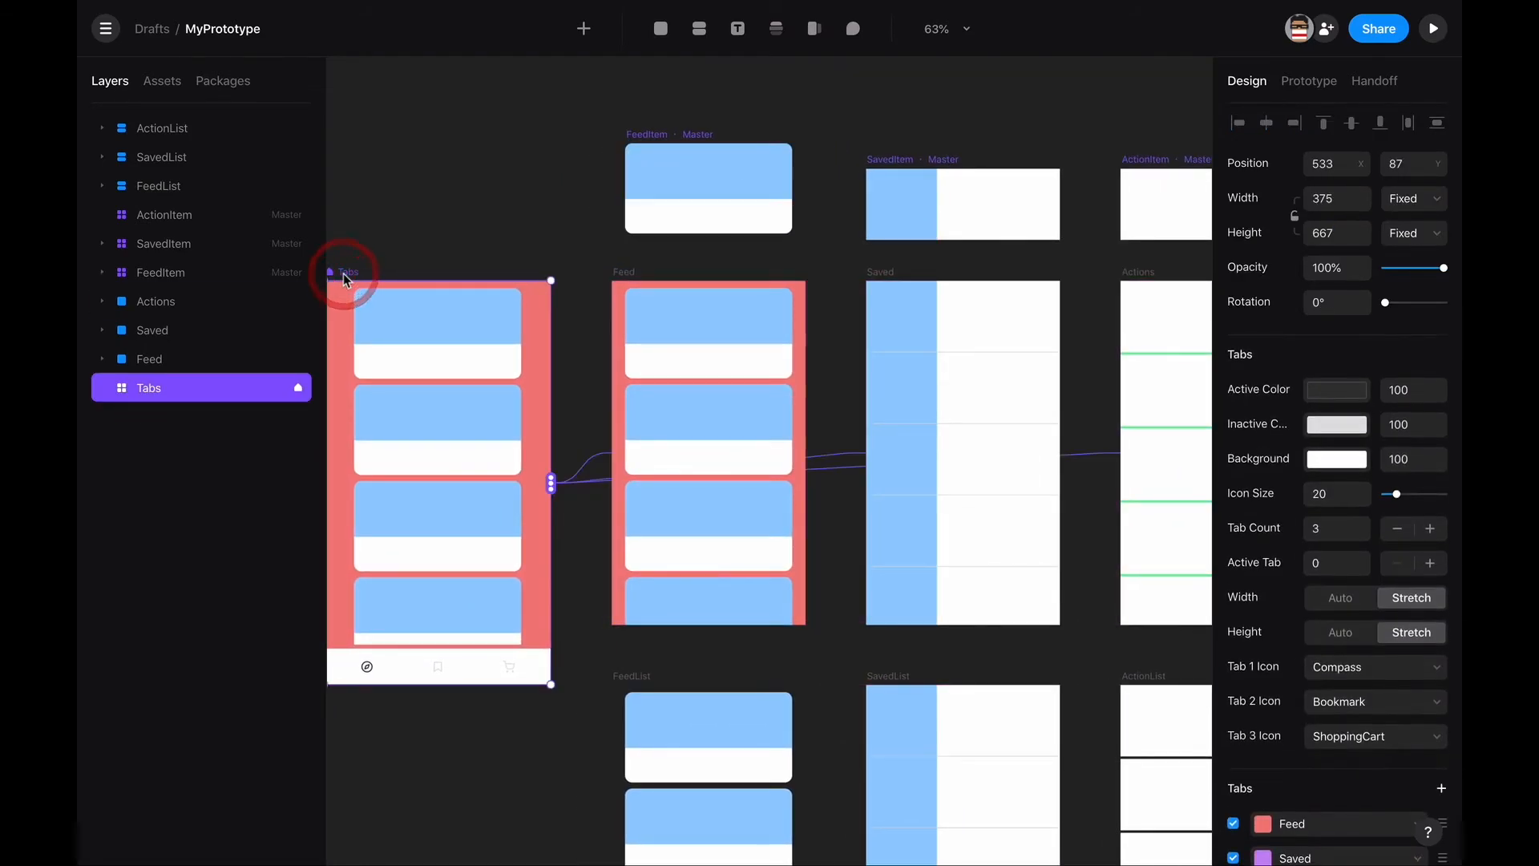
pyautogui.press('super+p')
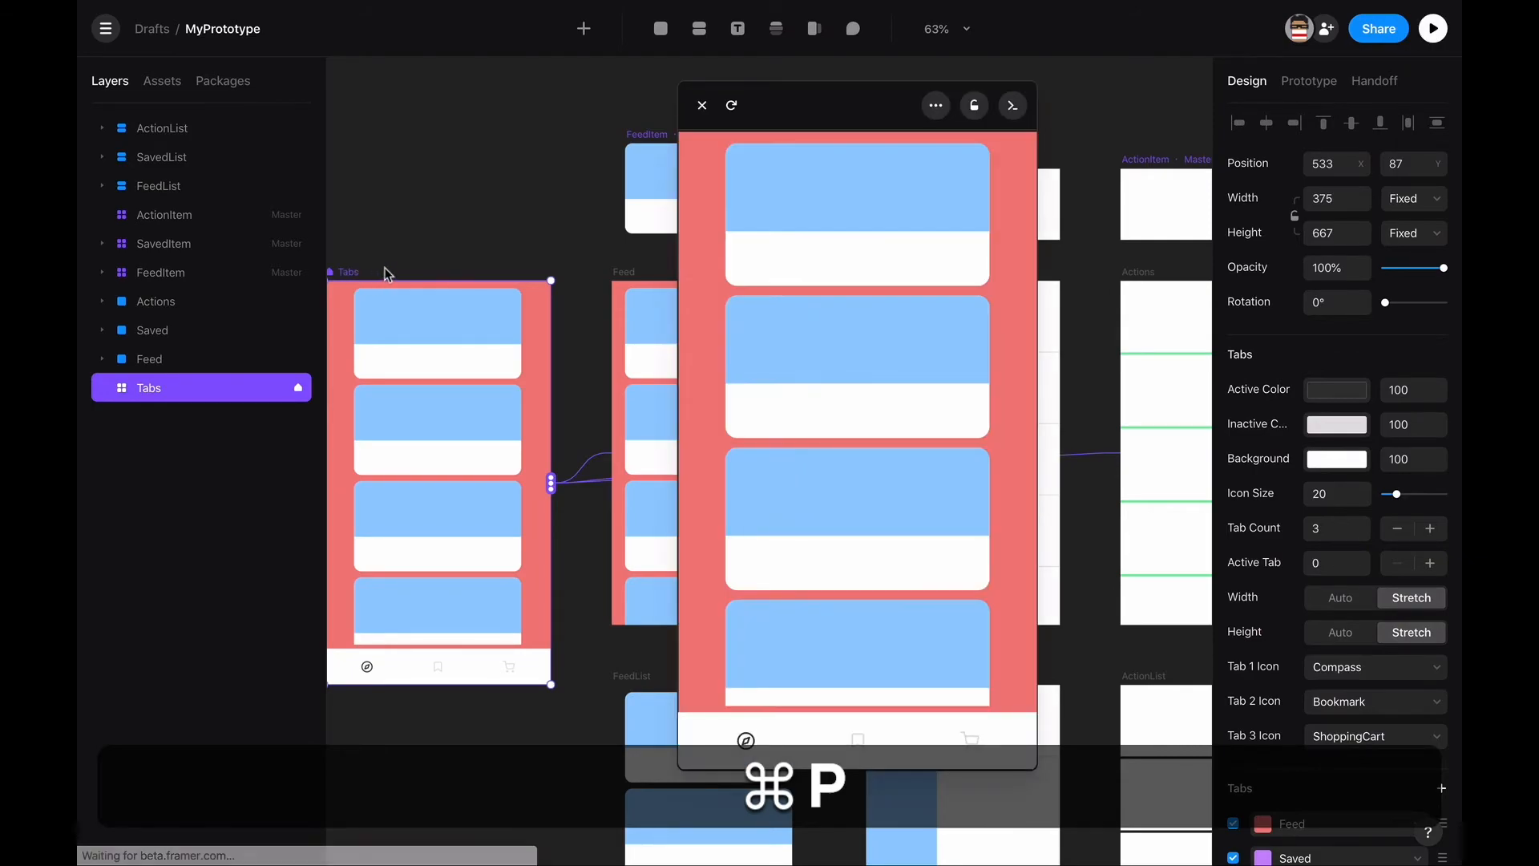
pyautogui.click(859, 747)
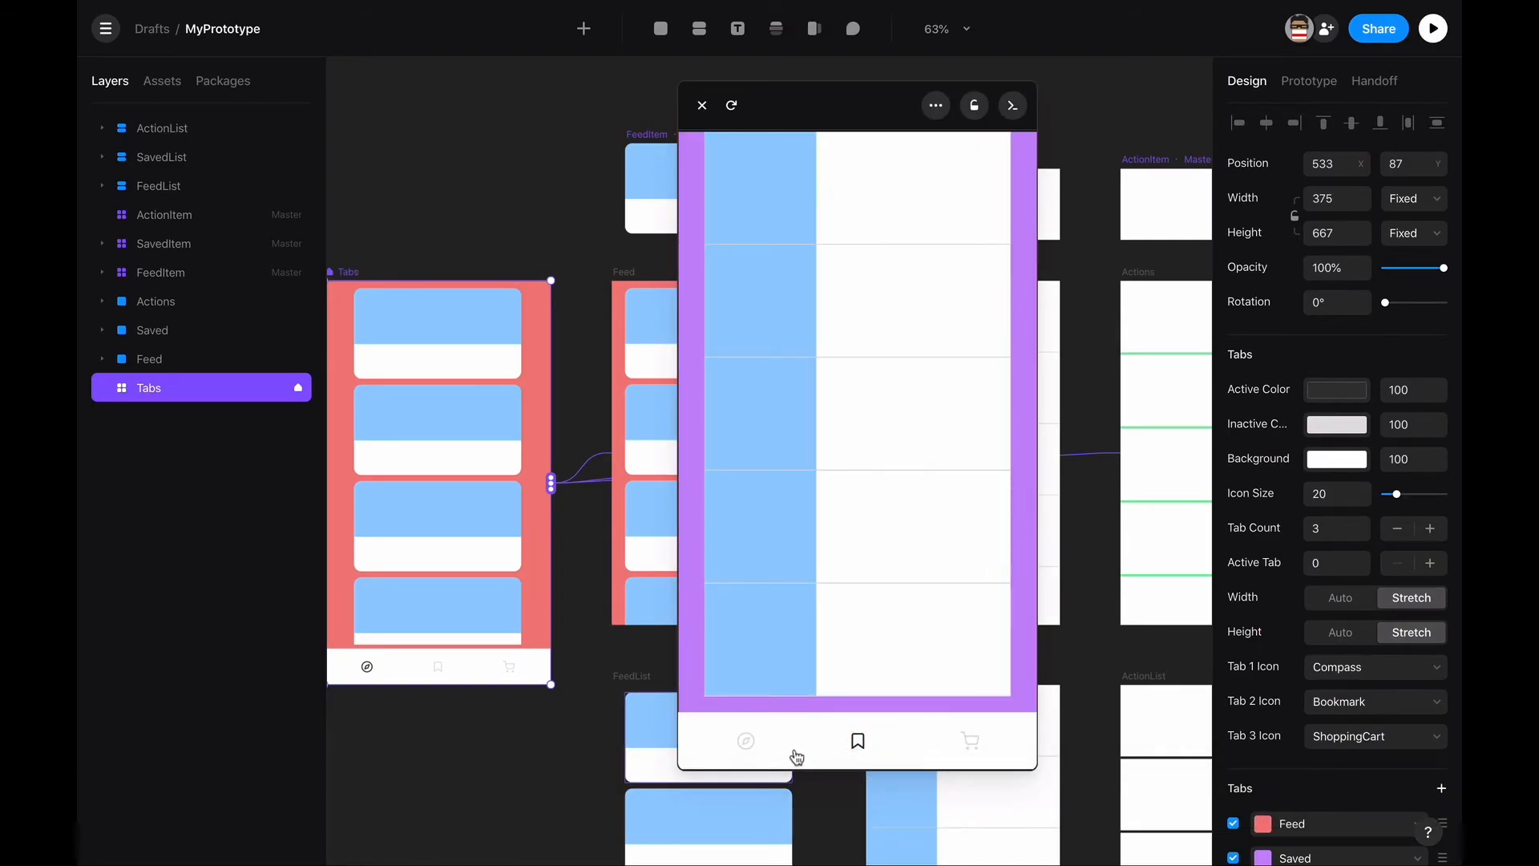
pyautogui.click(750, 747)
pyautogui.click(858, 747)
pyautogui.click(983, 750)
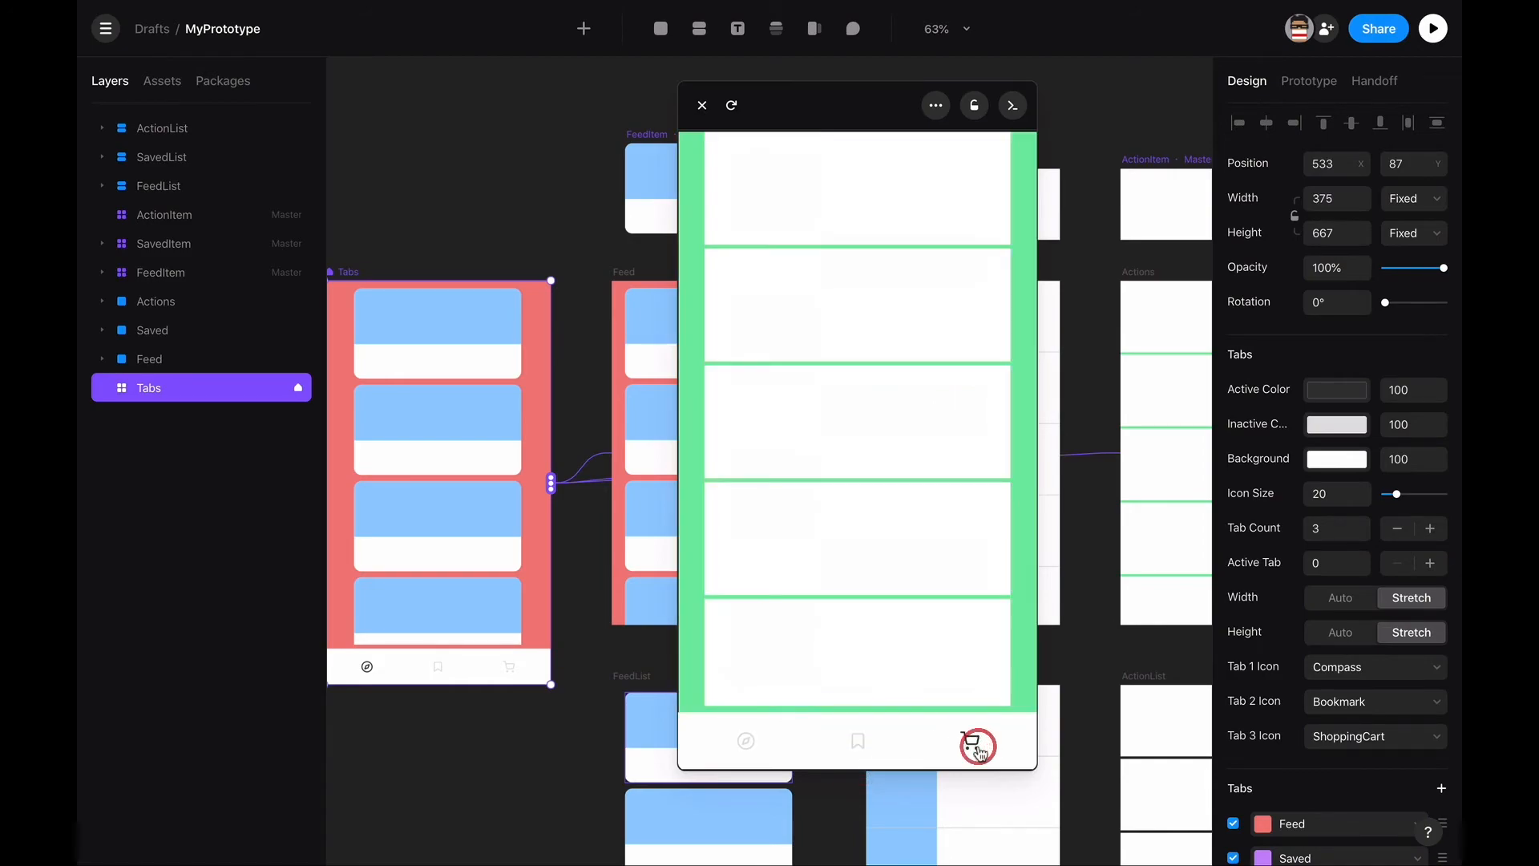
pyautogui.click(858, 747)
pyautogui.click(745, 745)
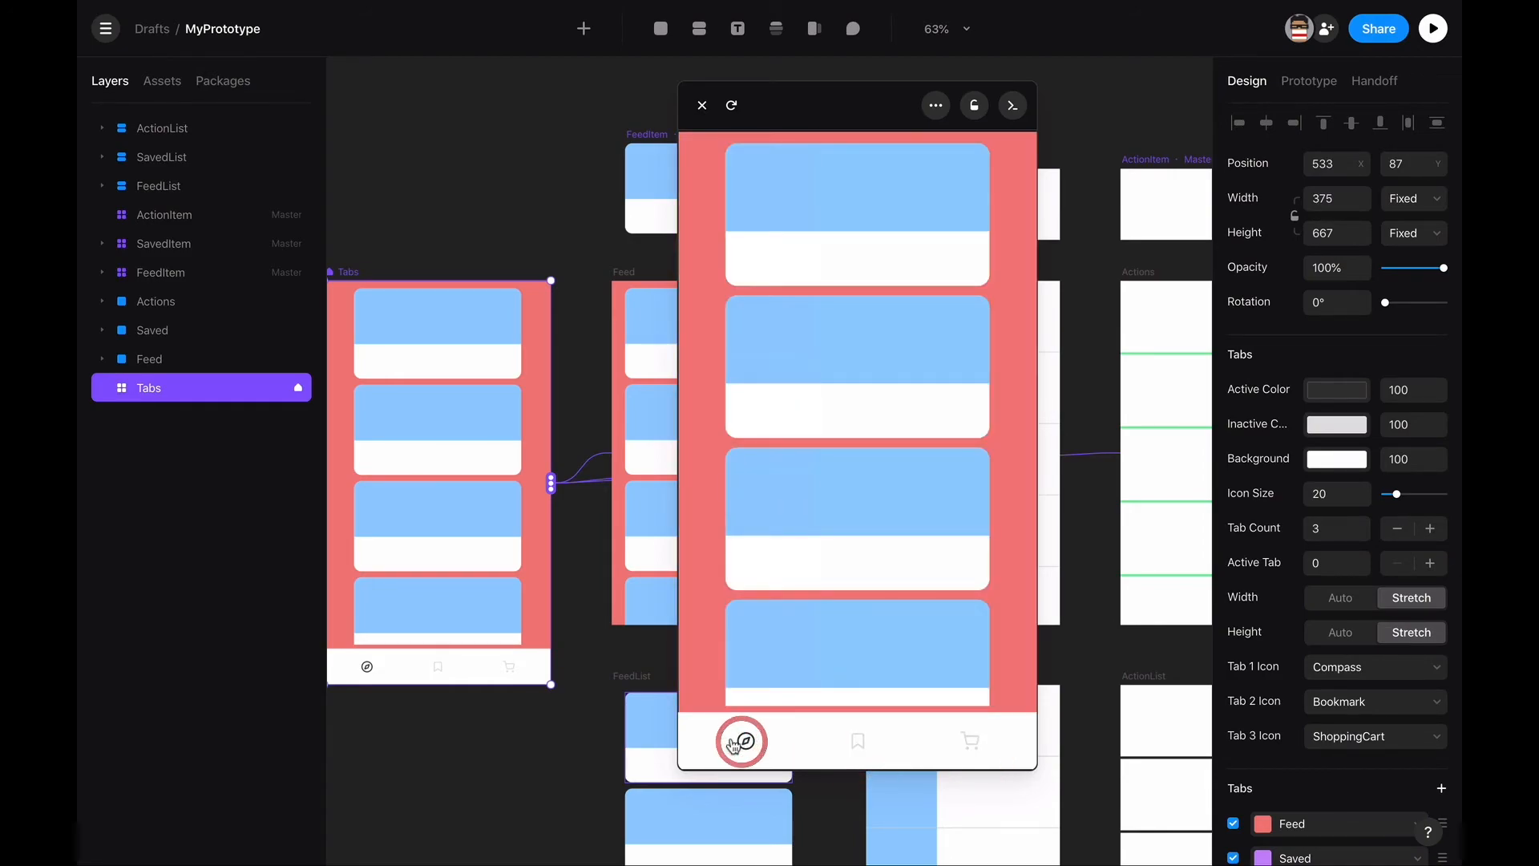
# Step: Widen the FeedItem master symmetrically about its centre to a width of 300
pyautogui.hscroll(2, 594, 425)
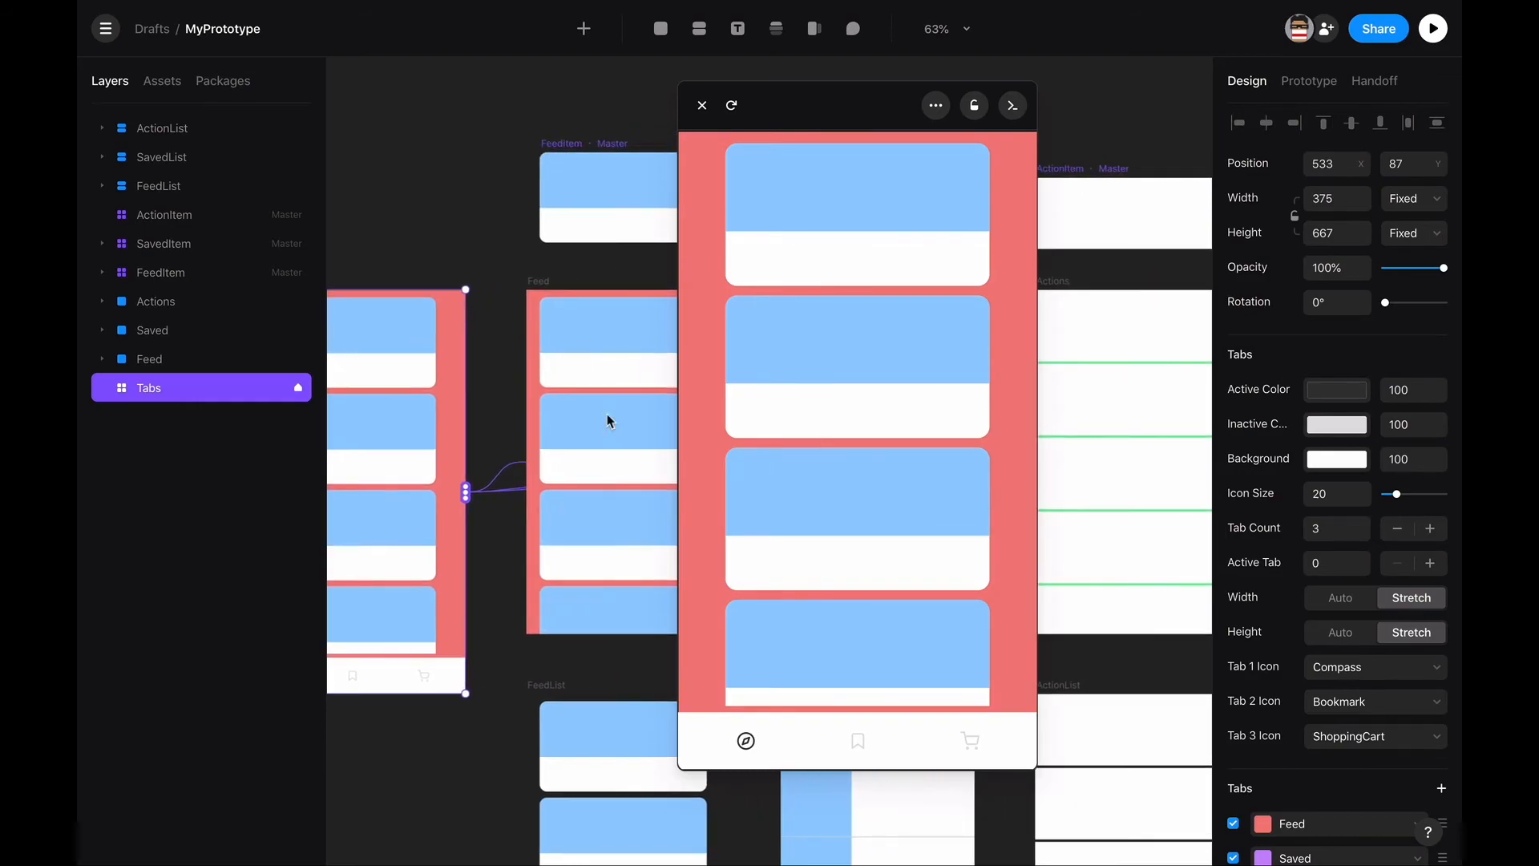
pyautogui.click(610, 238)
pyautogui.hscroll(3, 562, 200)
pyautogui.click(469, 157)
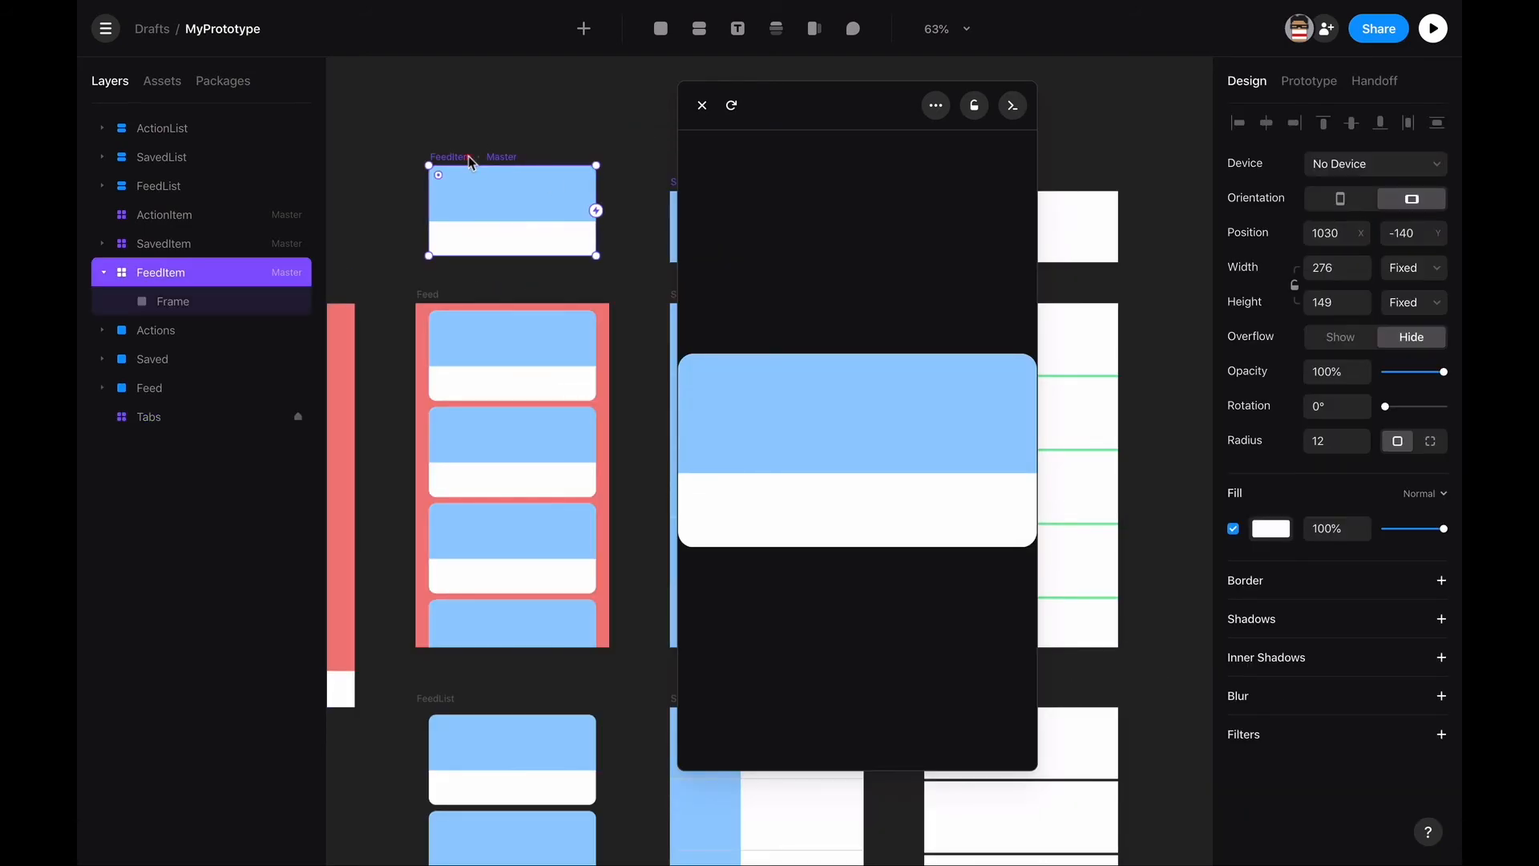
pyautogui.press('alt')
pyautogui.moveTo(598, 238)
pyautogui.mouseDown()
pyautogui.moveTo(616, 239)
pyautogui.moveTo(601, 238)
pyautogui.mouseUp()
# Step: Lock the preview to the Tabs screen, check the bookmark, shopping cart and compass tabs, and close the preview
pyautogui.hscroll(-5, 445, 282)
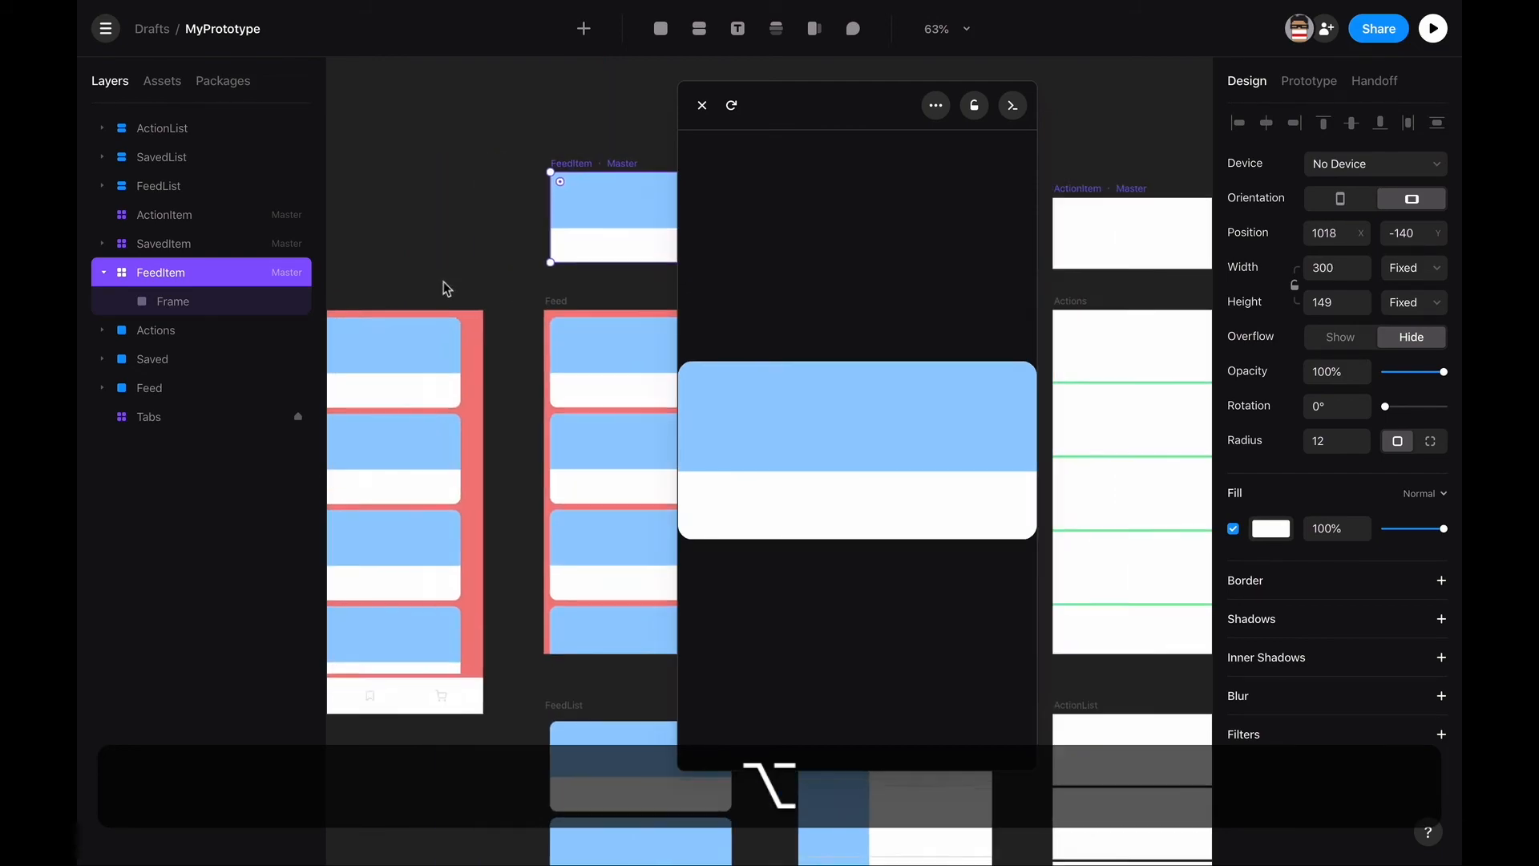
pyautogui.click(364, 283)
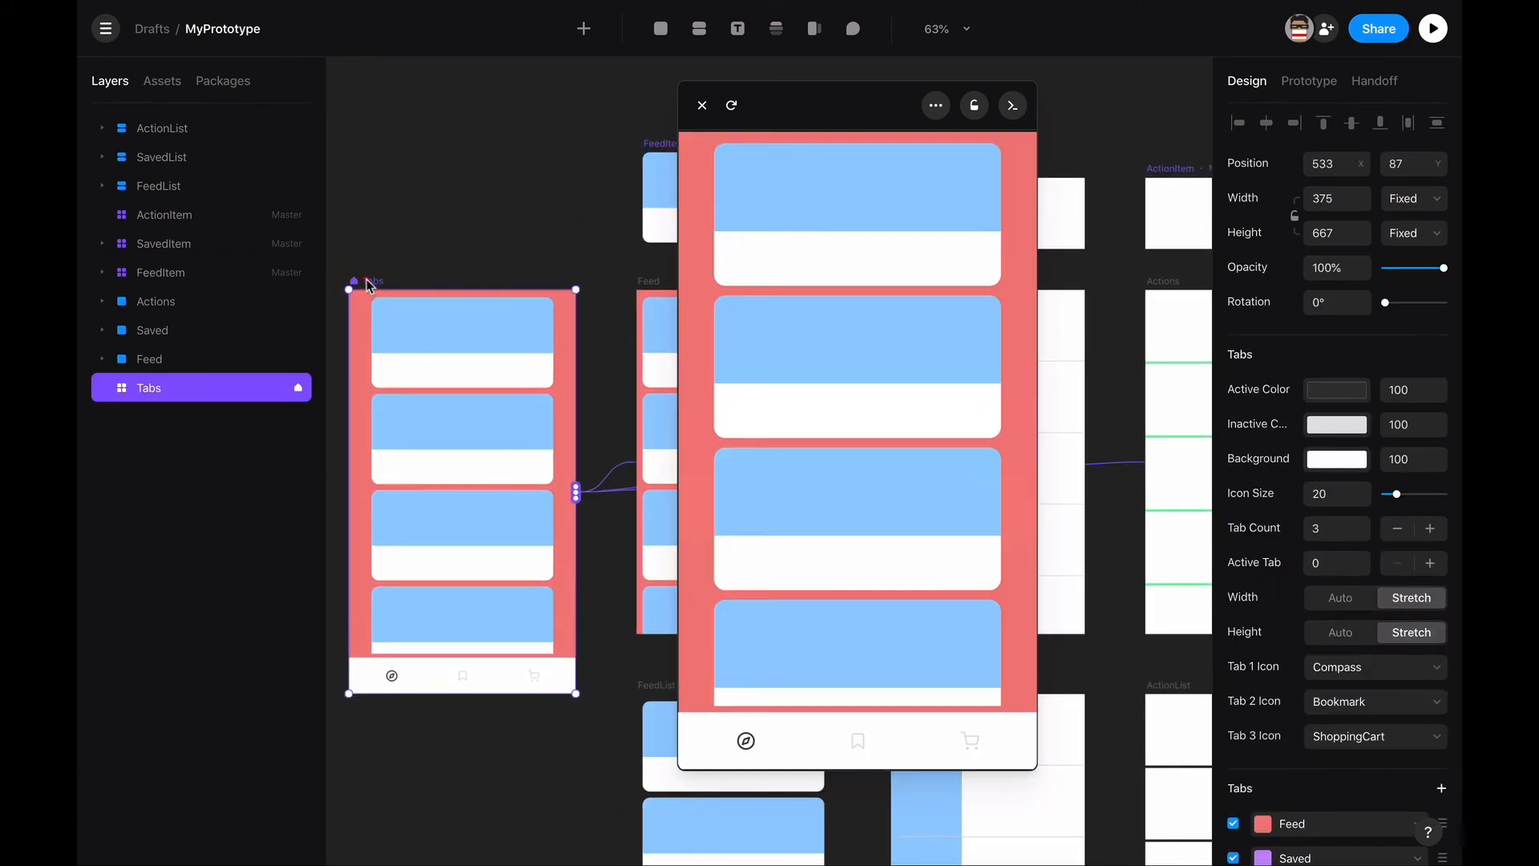
pyautogui.click(975, 106)
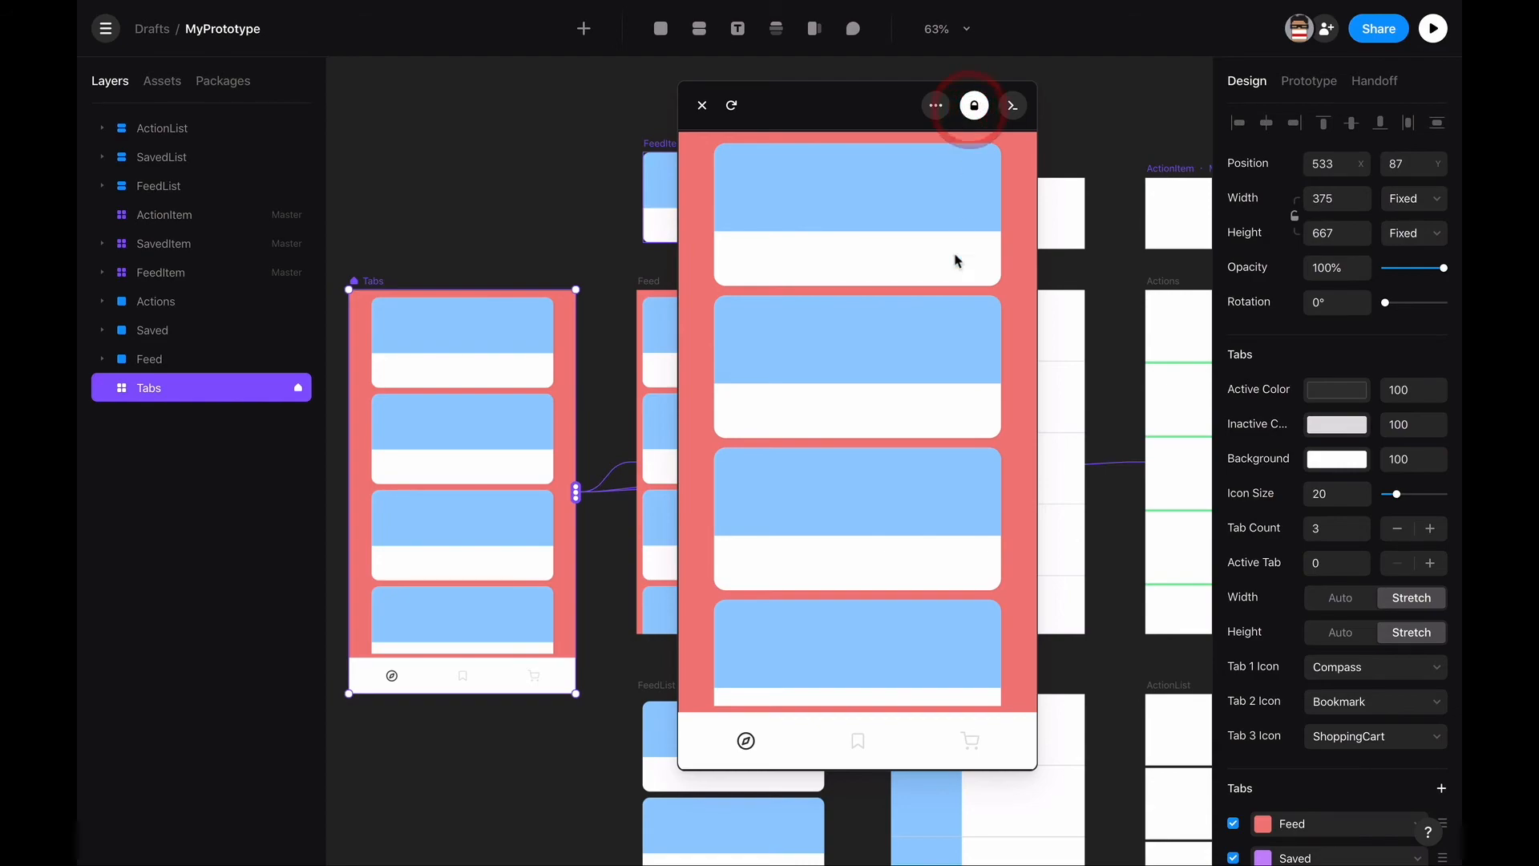
pyautogui.click(855, 739)
pyautogui.click(970, 750)
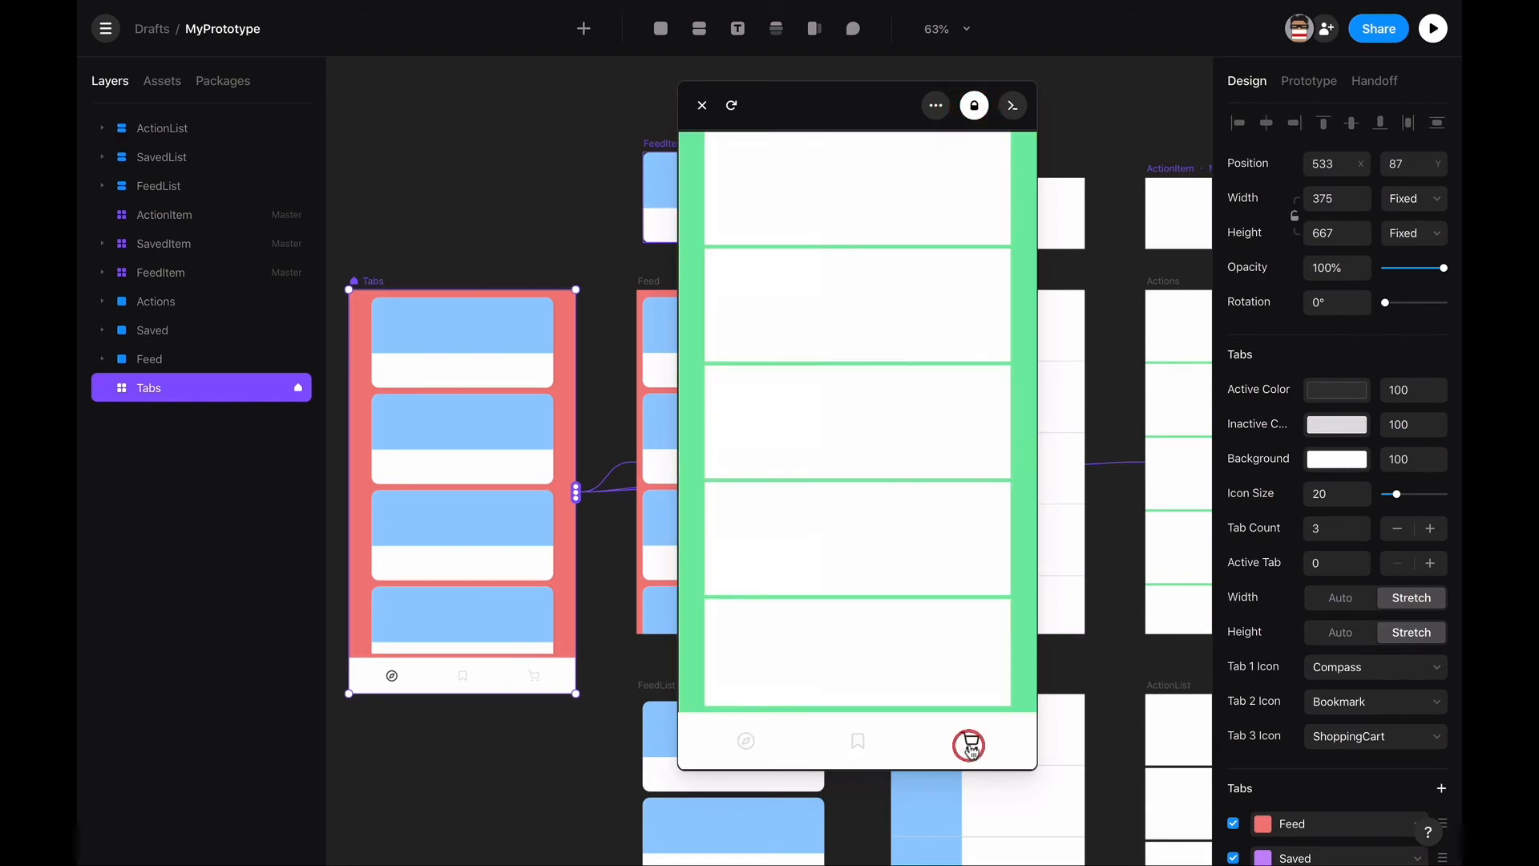
pyautogui.click(891, 752)
pyautogui.click(727, 748)
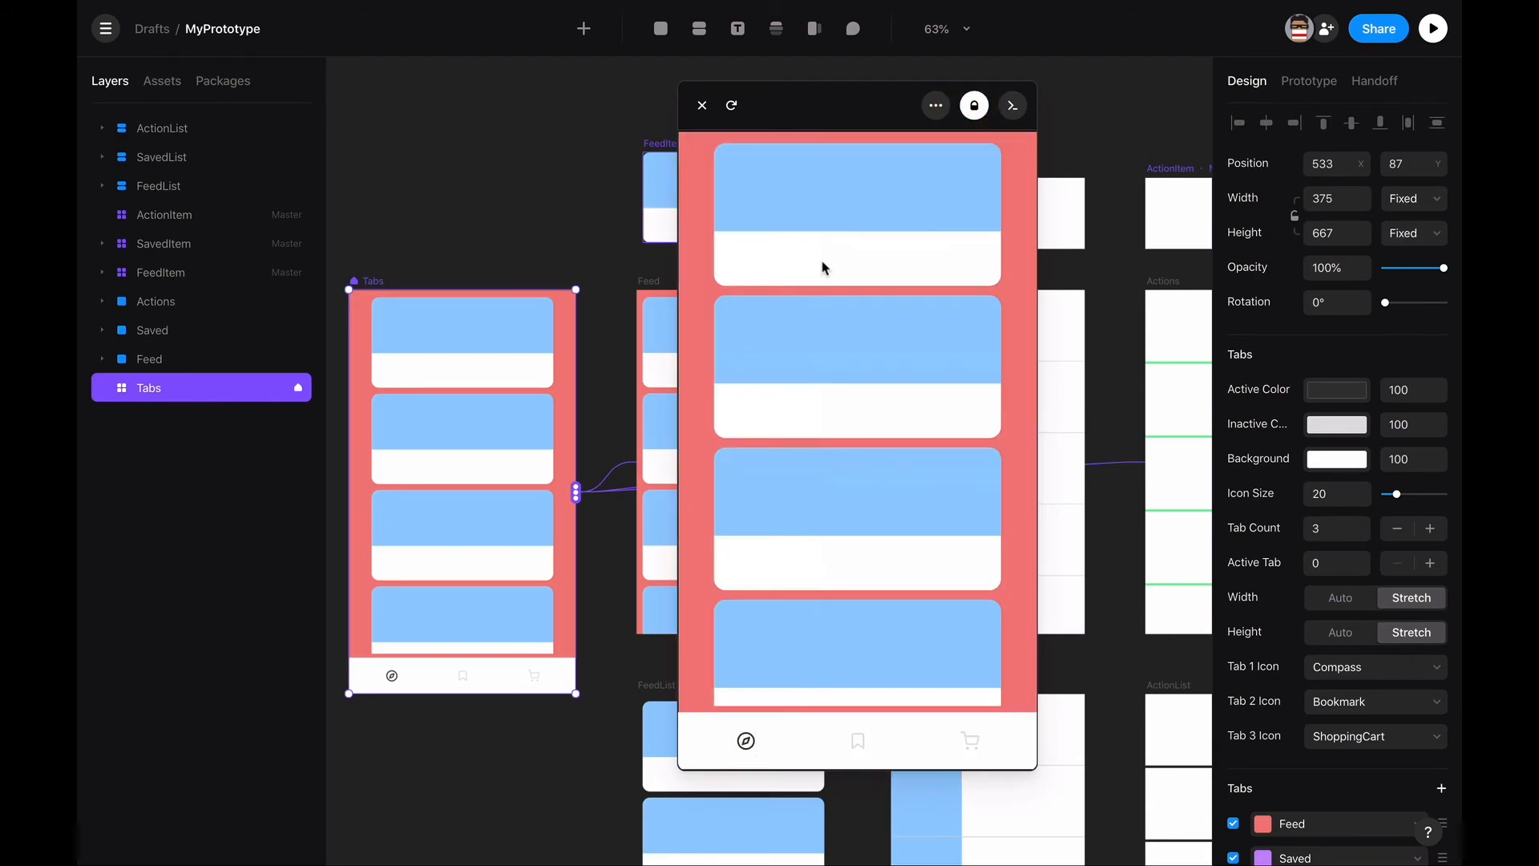
pyautogui.click(702, 105)
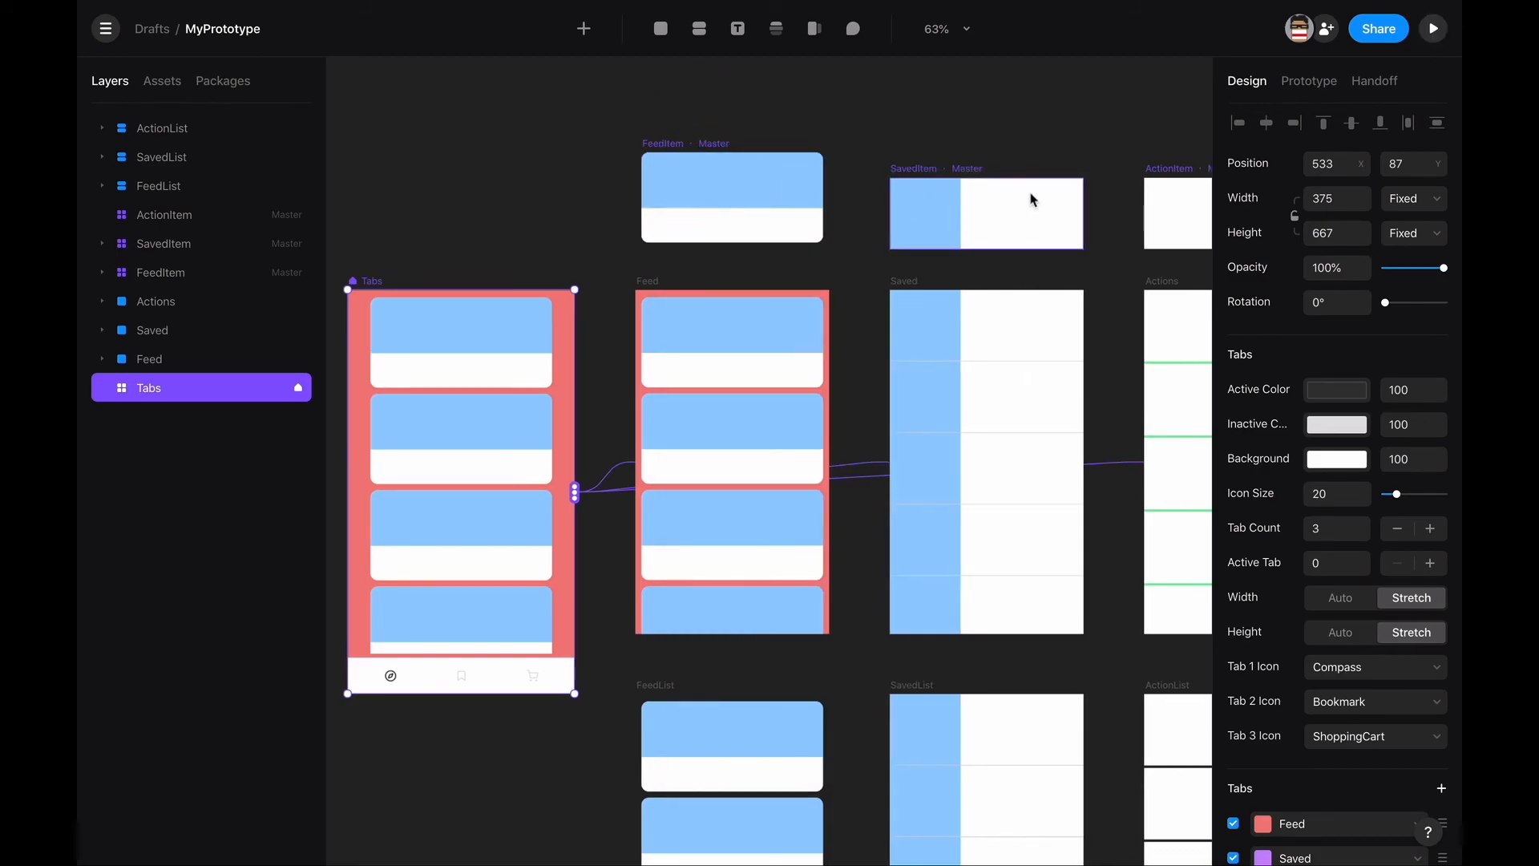
# Step: Review the item masters together with the Feed, Saved and Actions screens and their lists on the canvas
pyautogui.hscroll(5, 1034, 193)
pyautogui.scroll(1, 1044, 321)
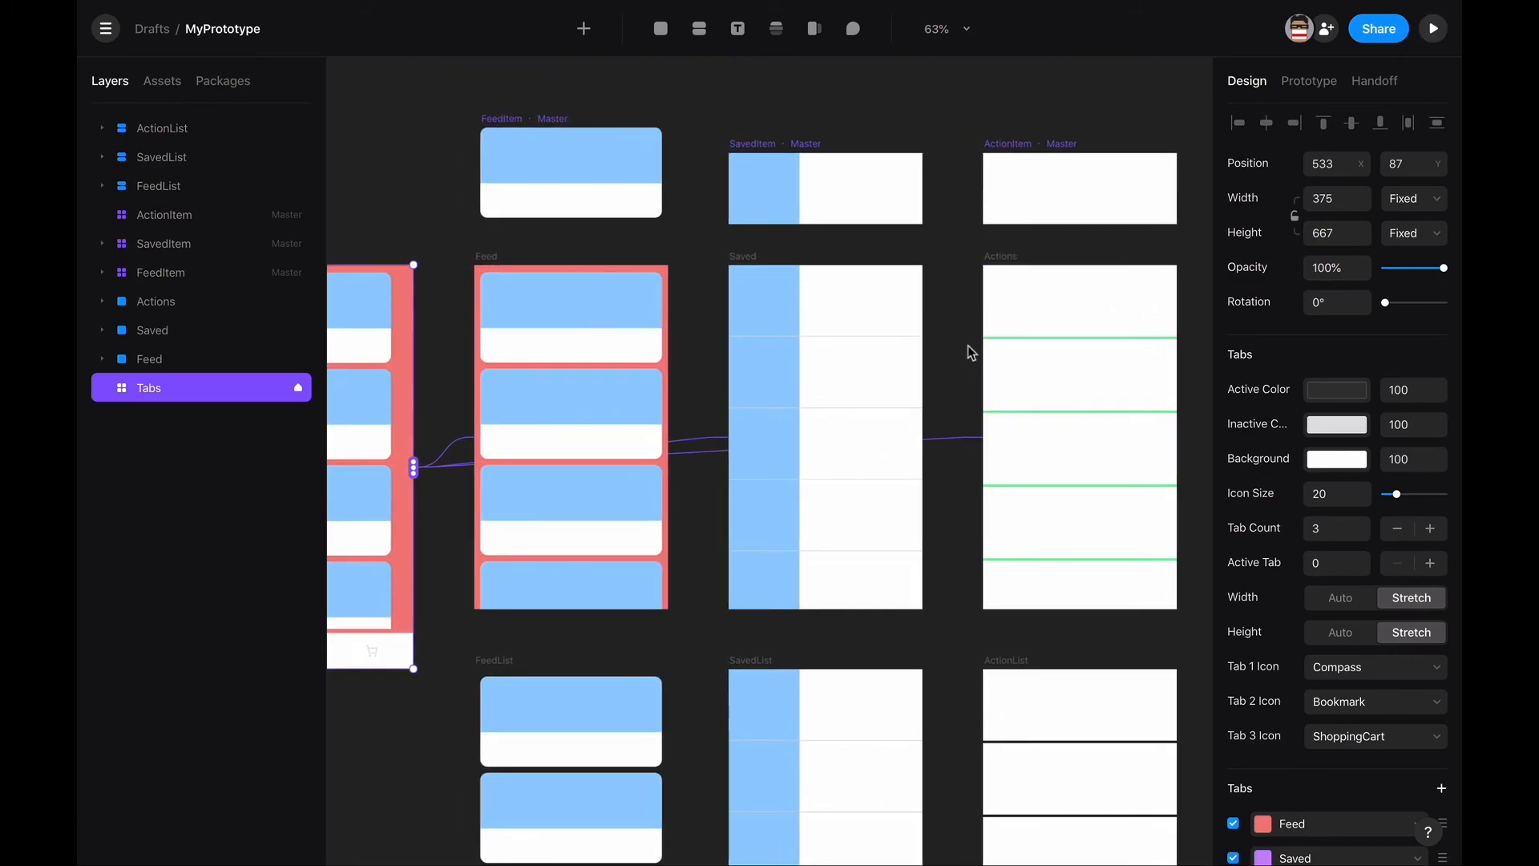
pyautogui.scroll(-2, 968, 346)
pyautogui.scroll(1, 862, 420)
pyautogui.scroll(1, 856, 335)
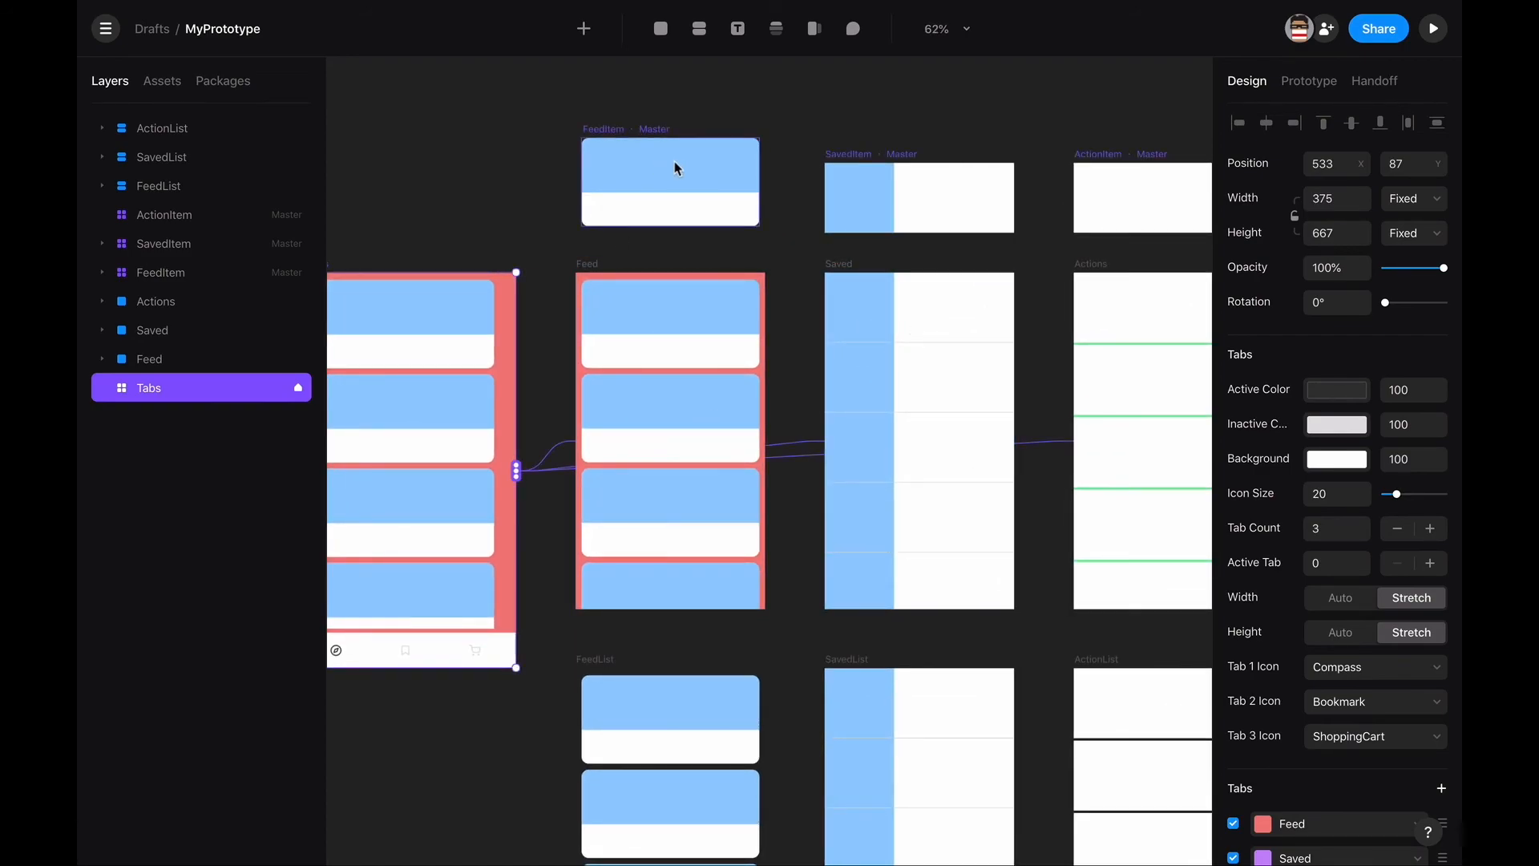
pyautogui.scroll(-3, 968, 406)
pyautogui.hscroll(1, 969, 406)
pyautogui.scroll(3, 961, 445)
pyautogui.hscroll(-1, 961, 444)
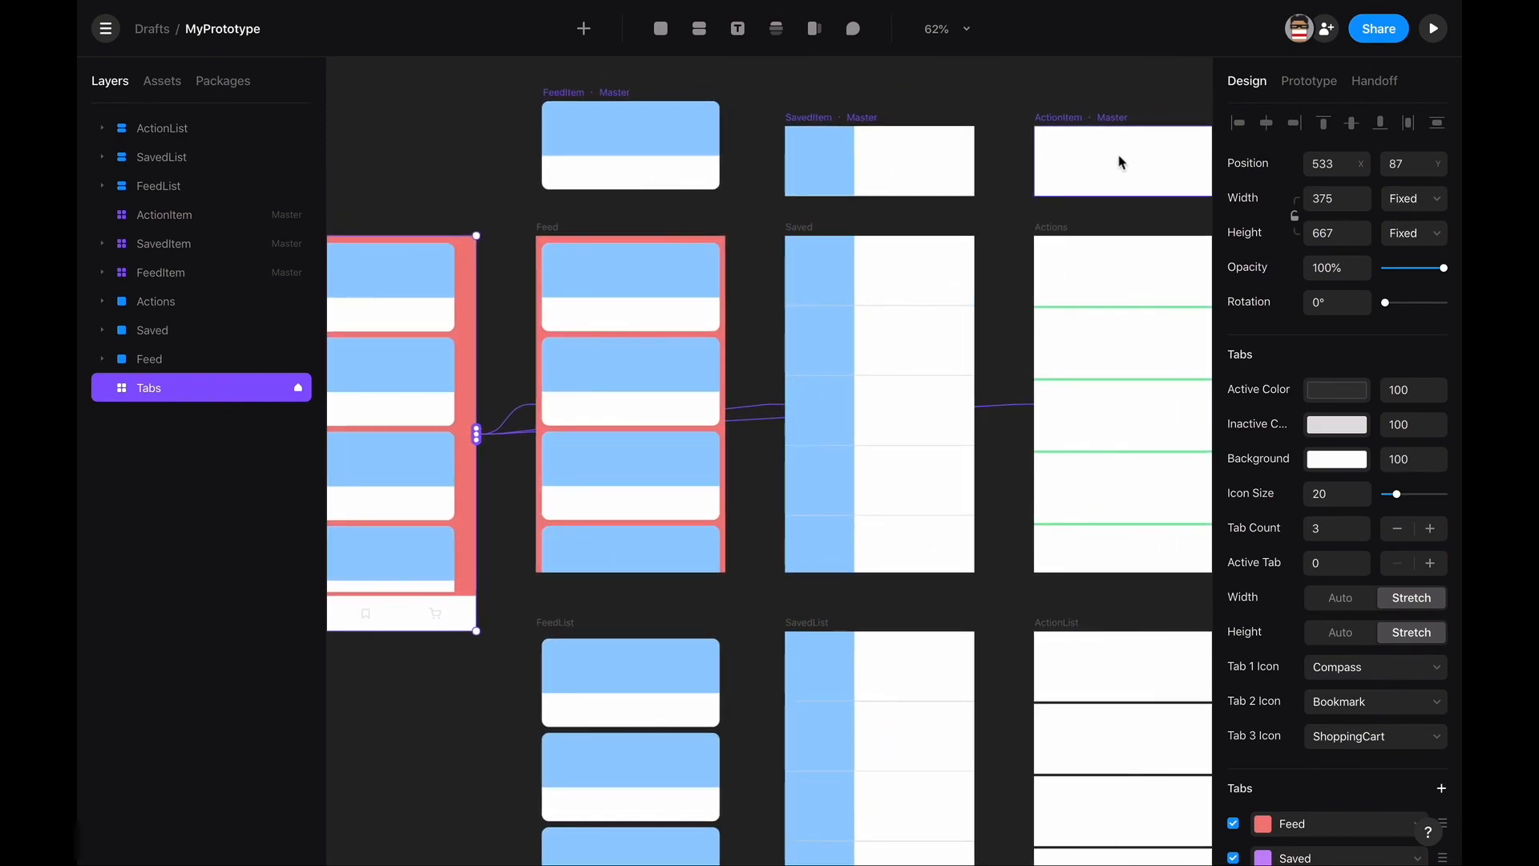
pyautogui.moveTo(1171, 8)
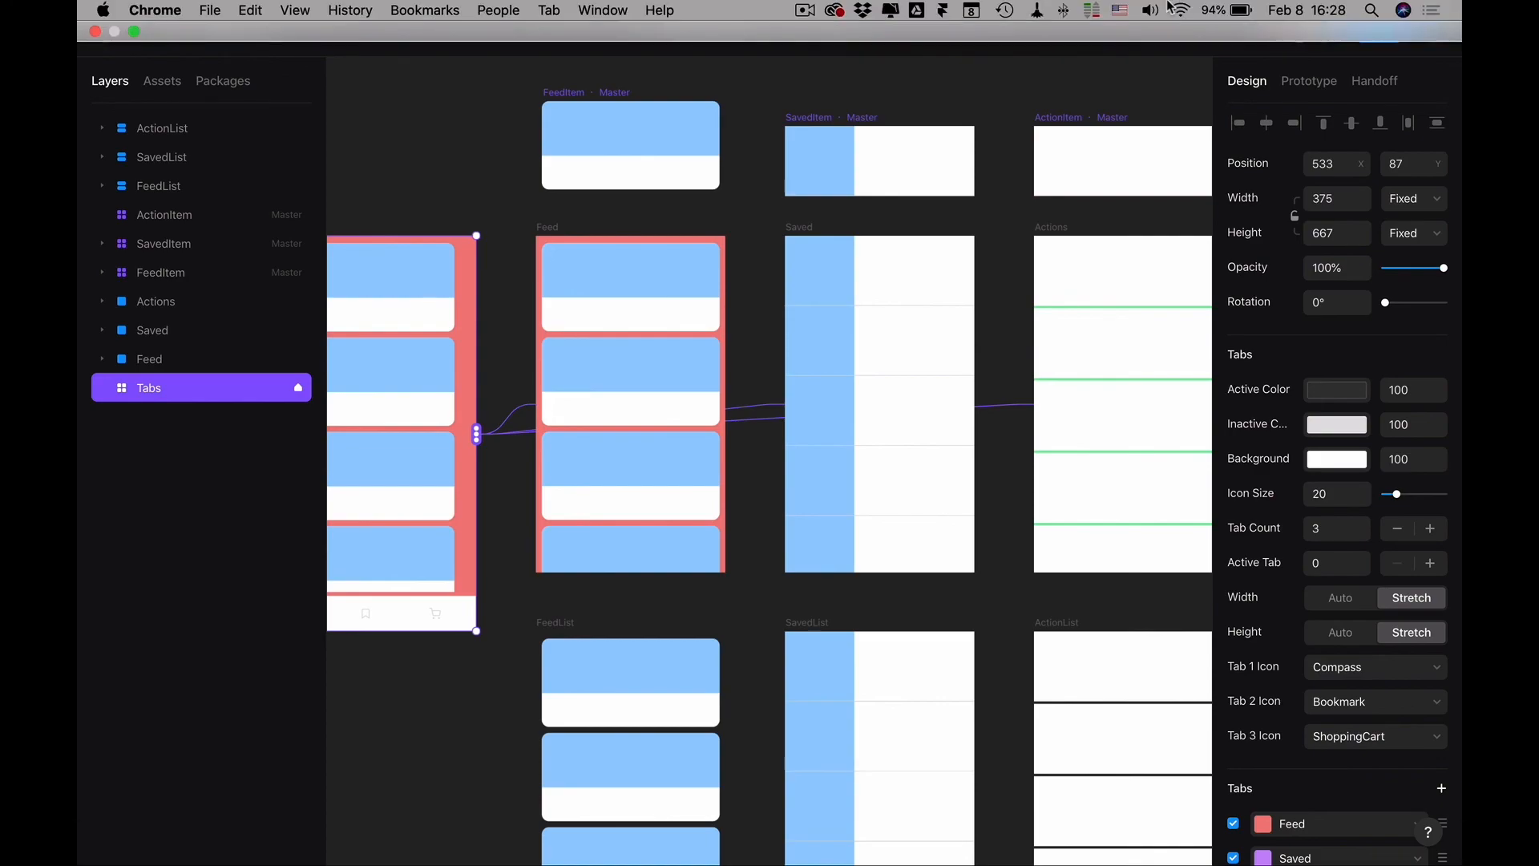